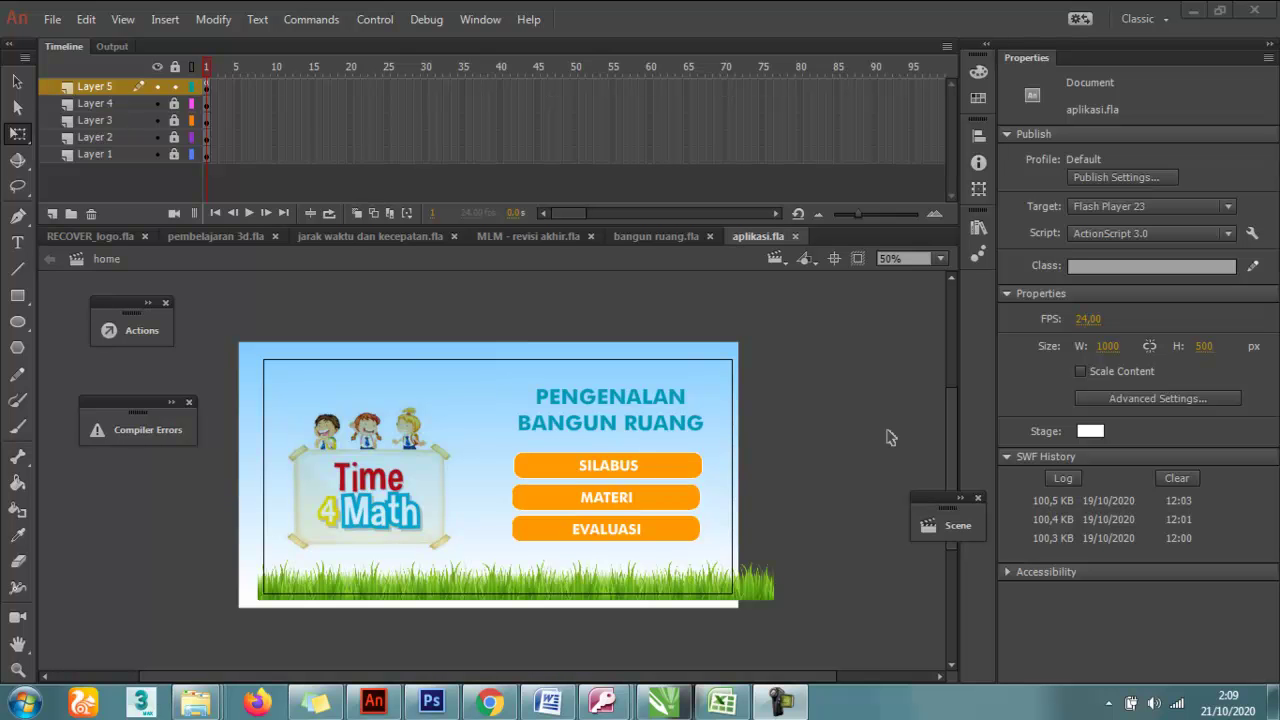
left_click(810, 394)
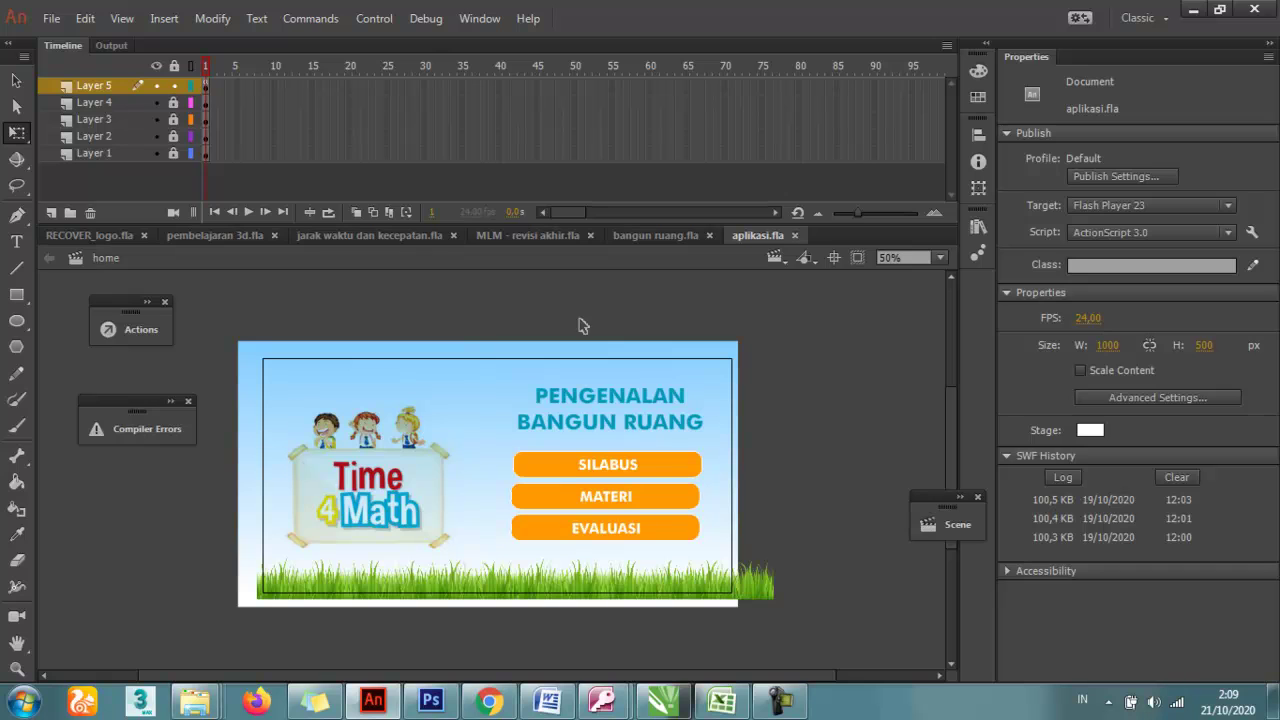
left_click(781, 702)
left_click(781, 702)
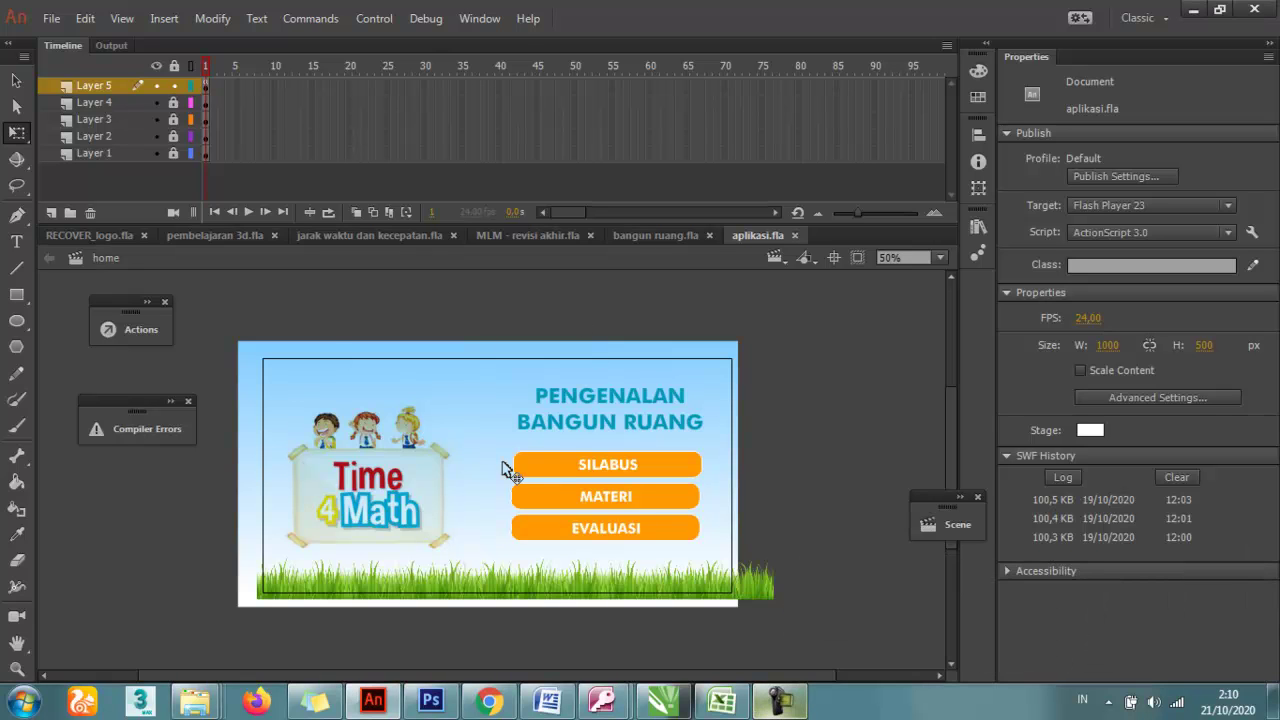
Start a new document and choose AIR for Android as its type
left_click(50, 19)
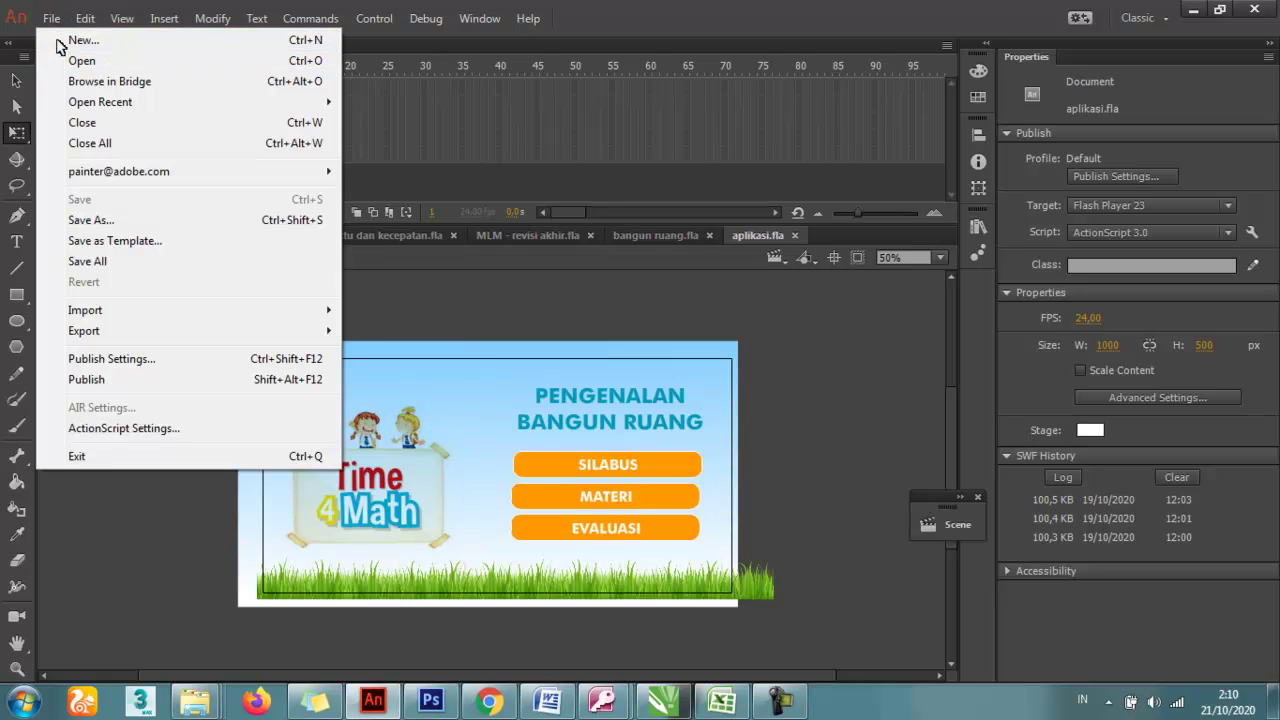
left_click(58, 43)
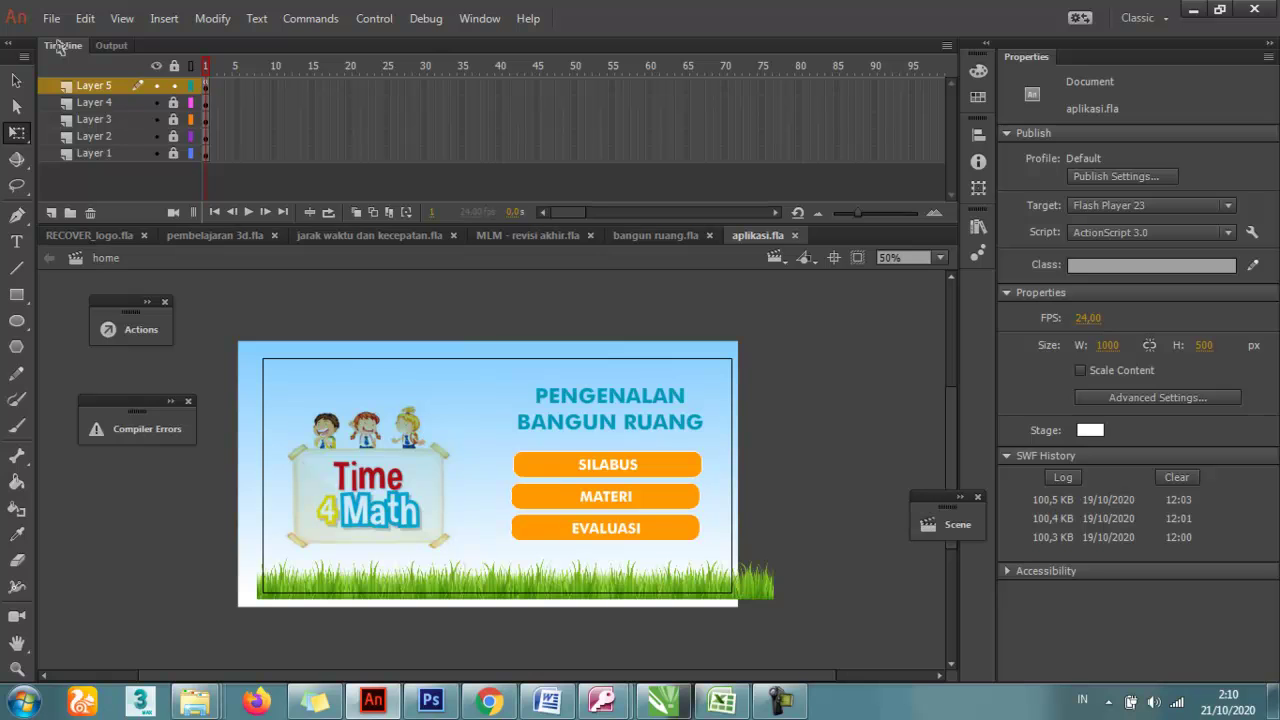
key("alt+f")
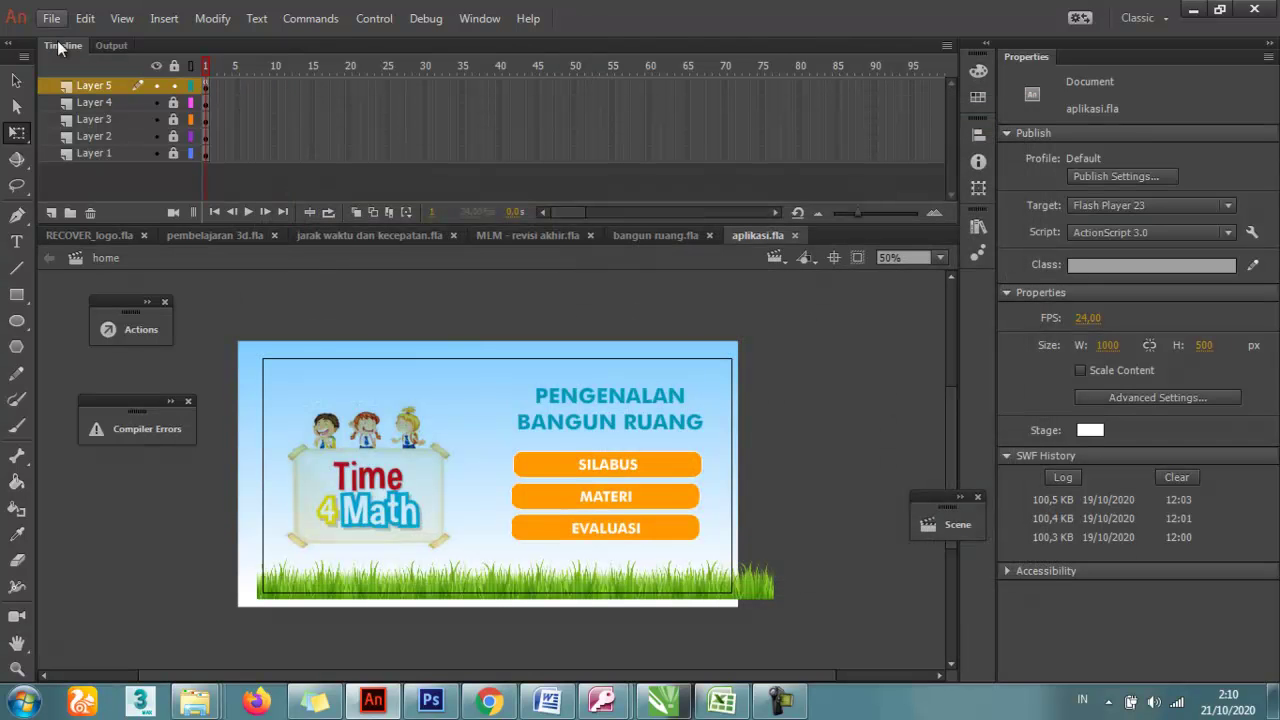
key("alt+f")
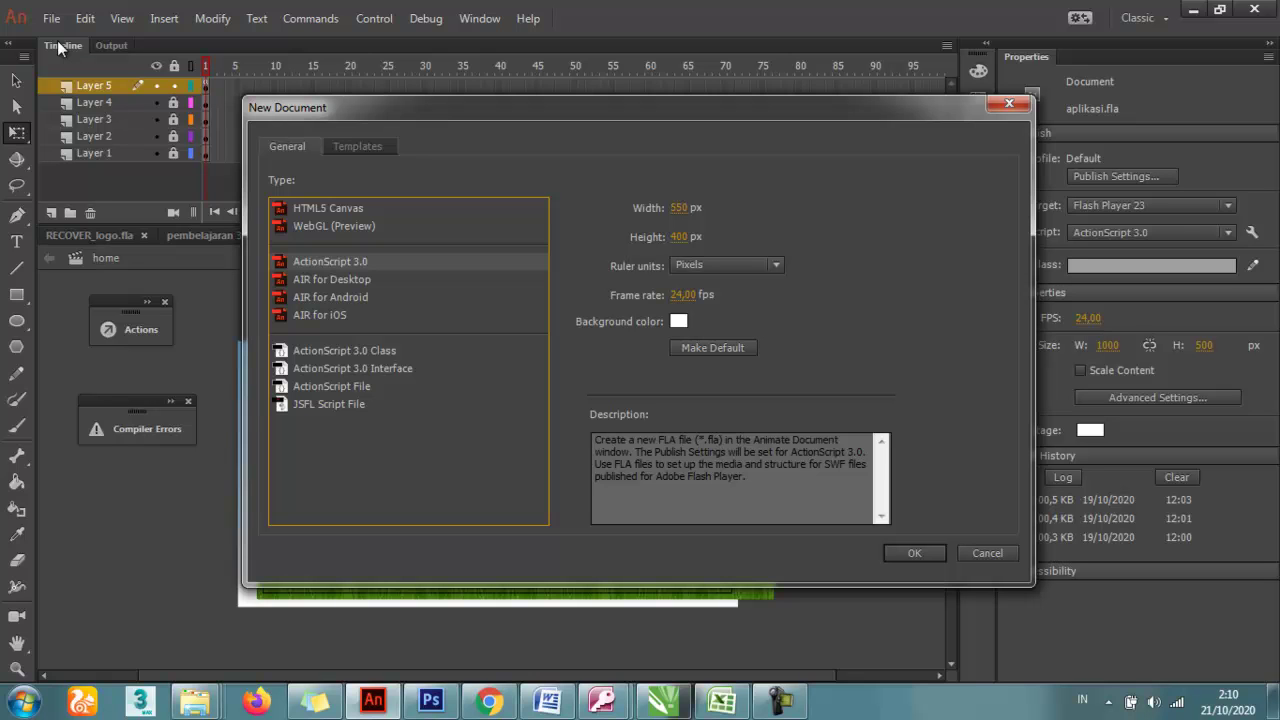
key("Down")
key("Down")
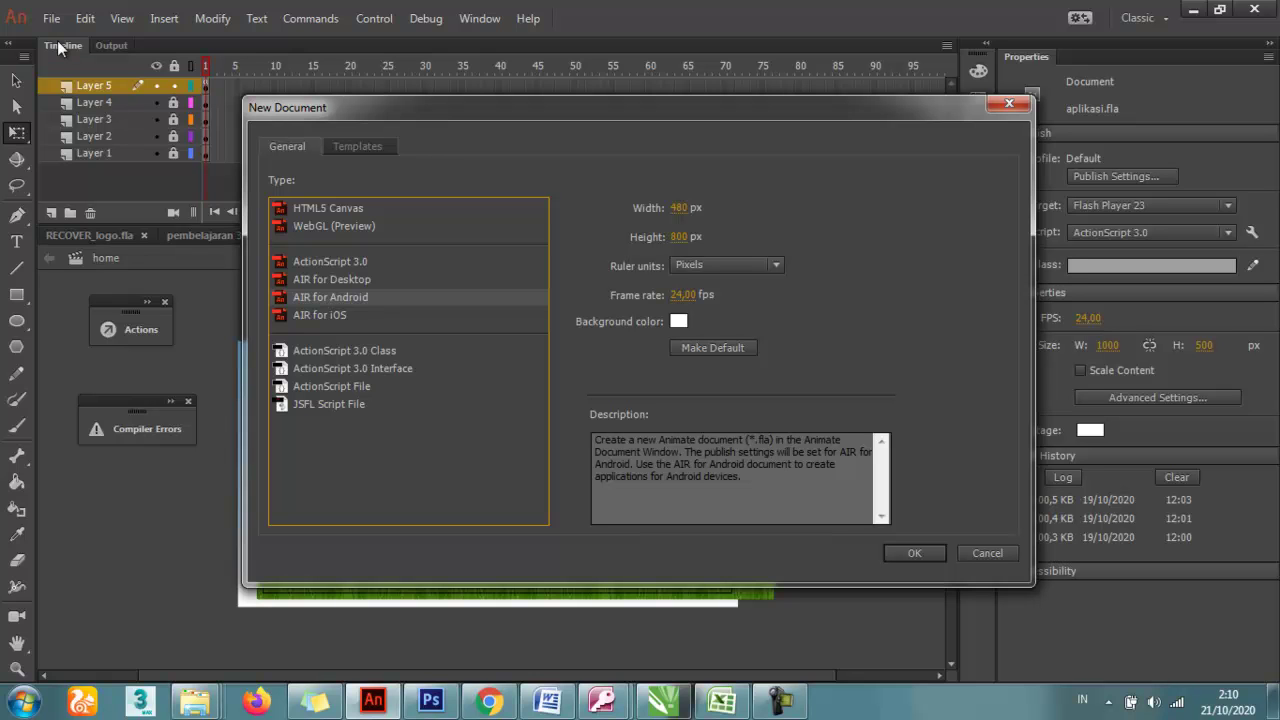
key("Tab")
key("BackSpace")
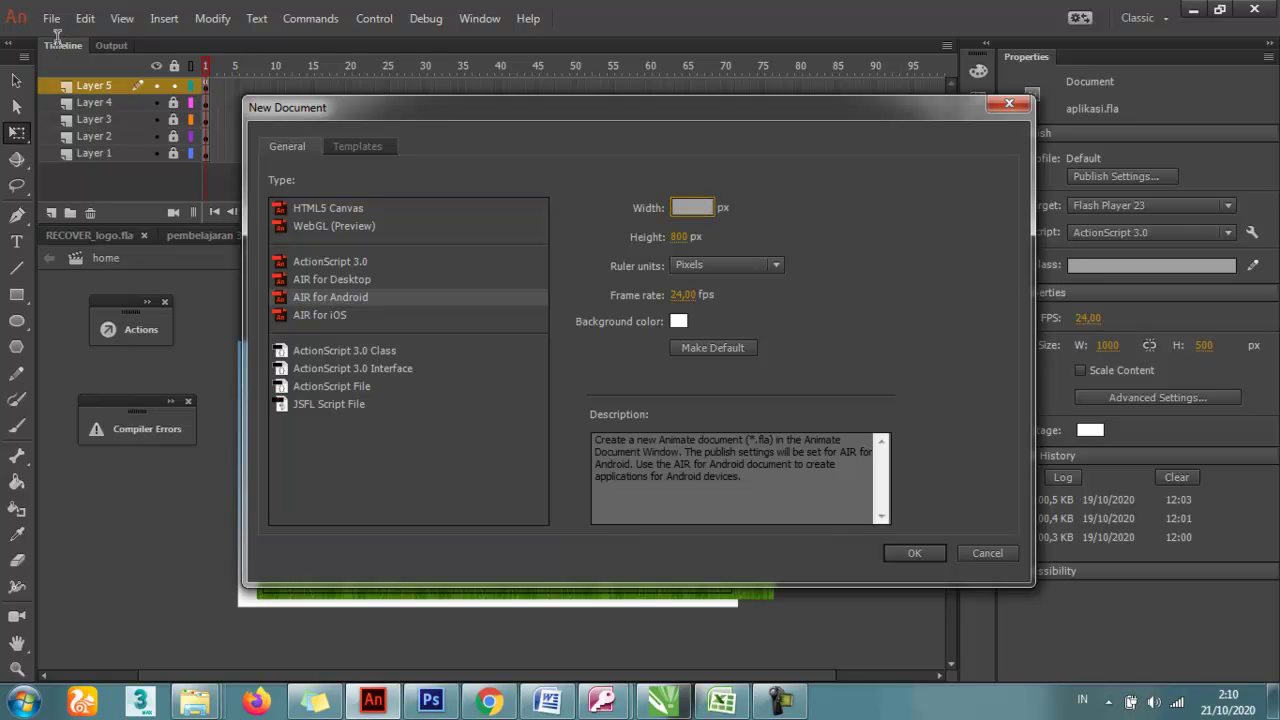
type("800")
key("Tab")
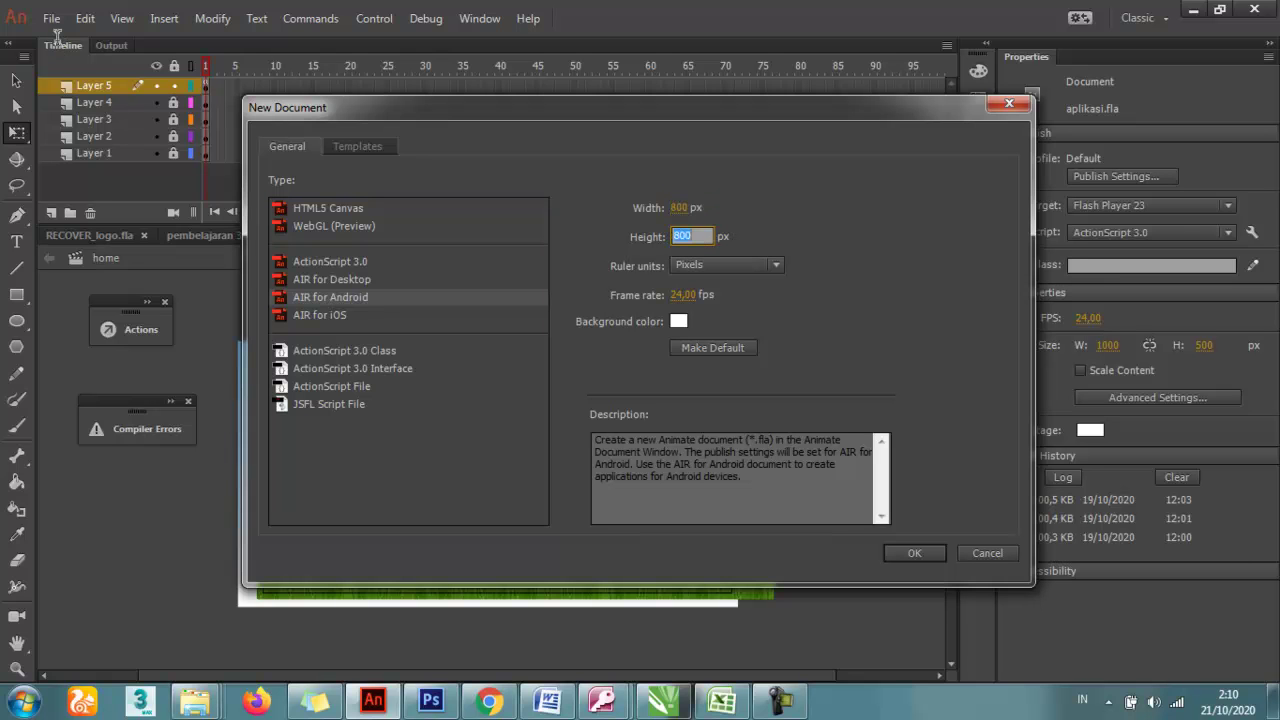
type("480")
key("Return")
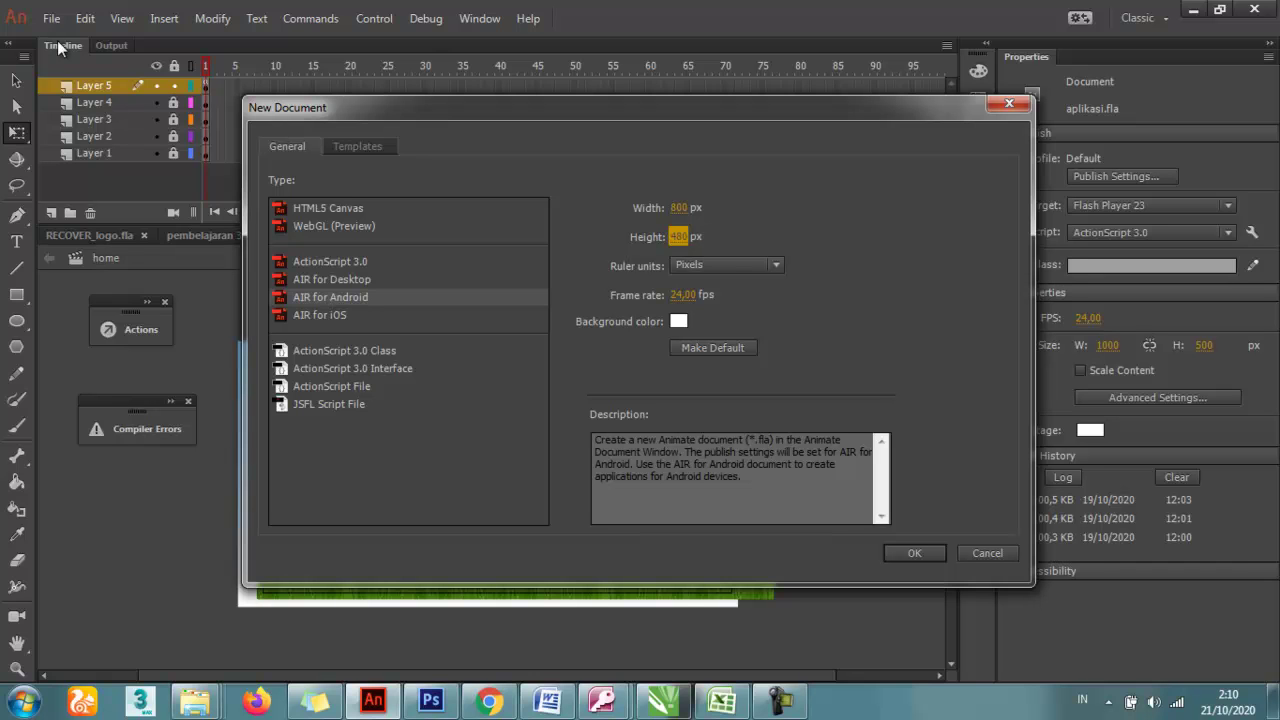
key("Up")
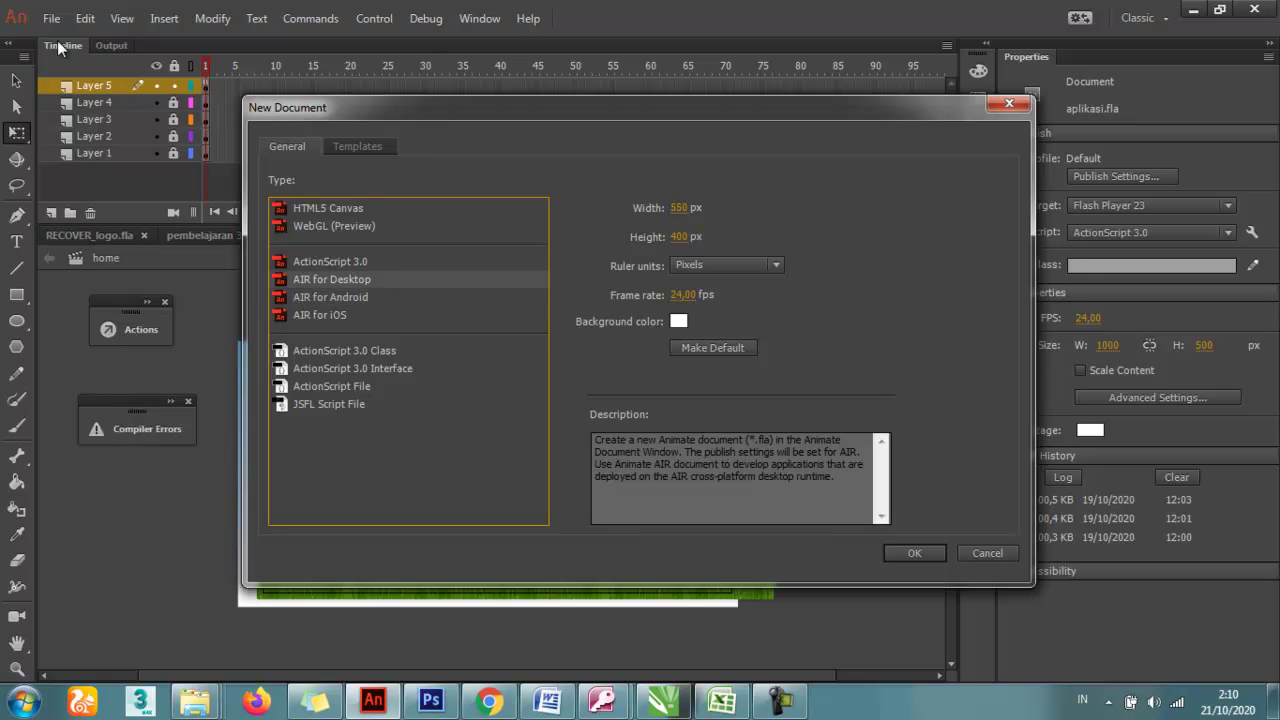
key("Down")
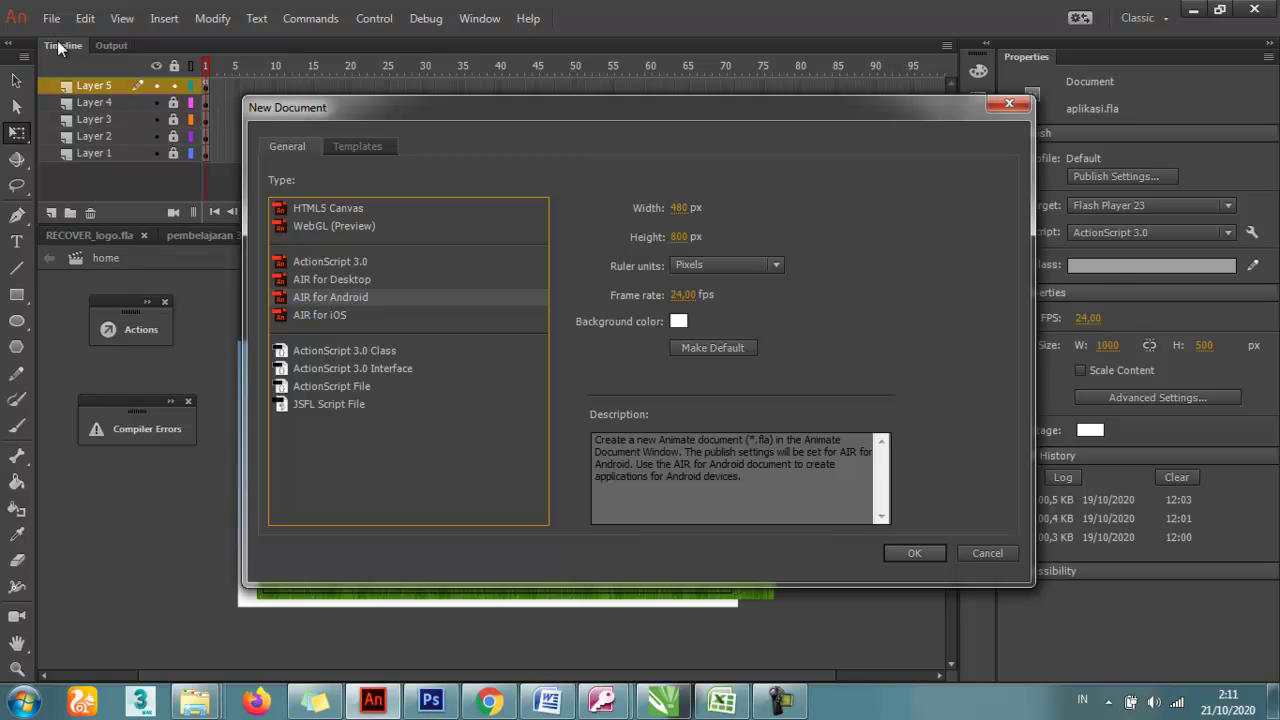
Create the AIR for Android document and set its stage size to 800 by 480 px
key("Tab")
key("Return")
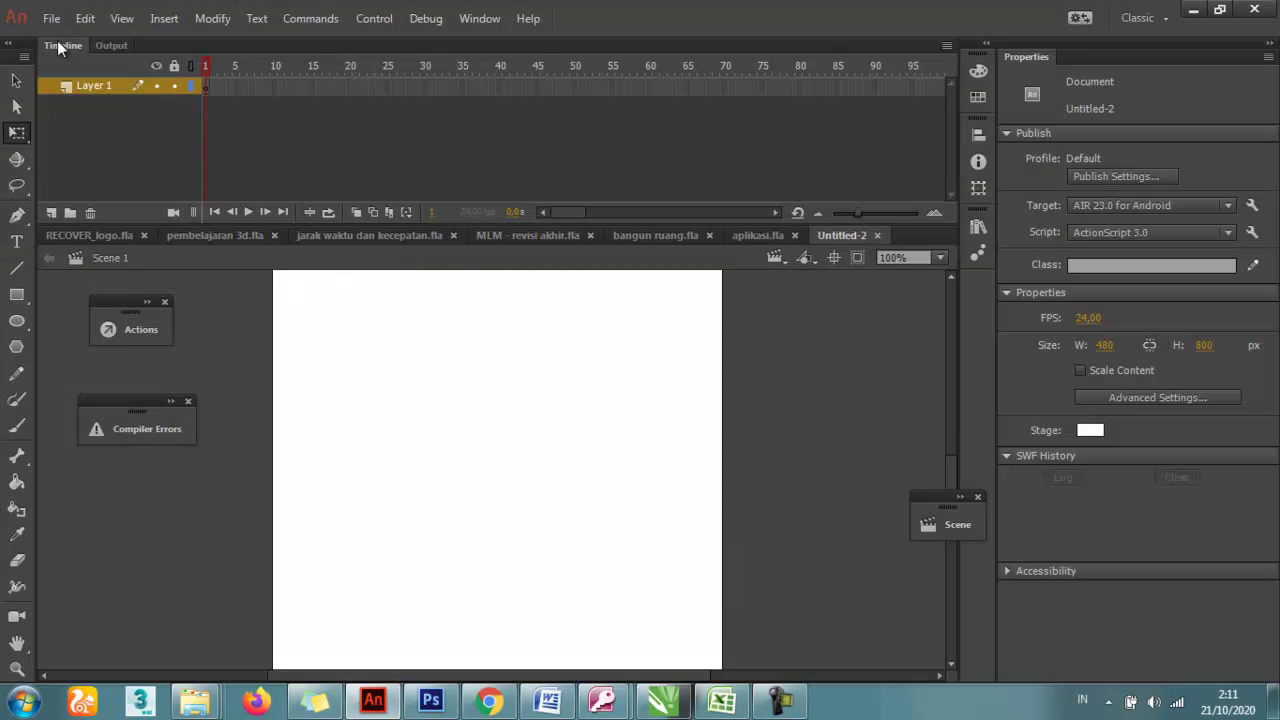
key("ctrl+minus")
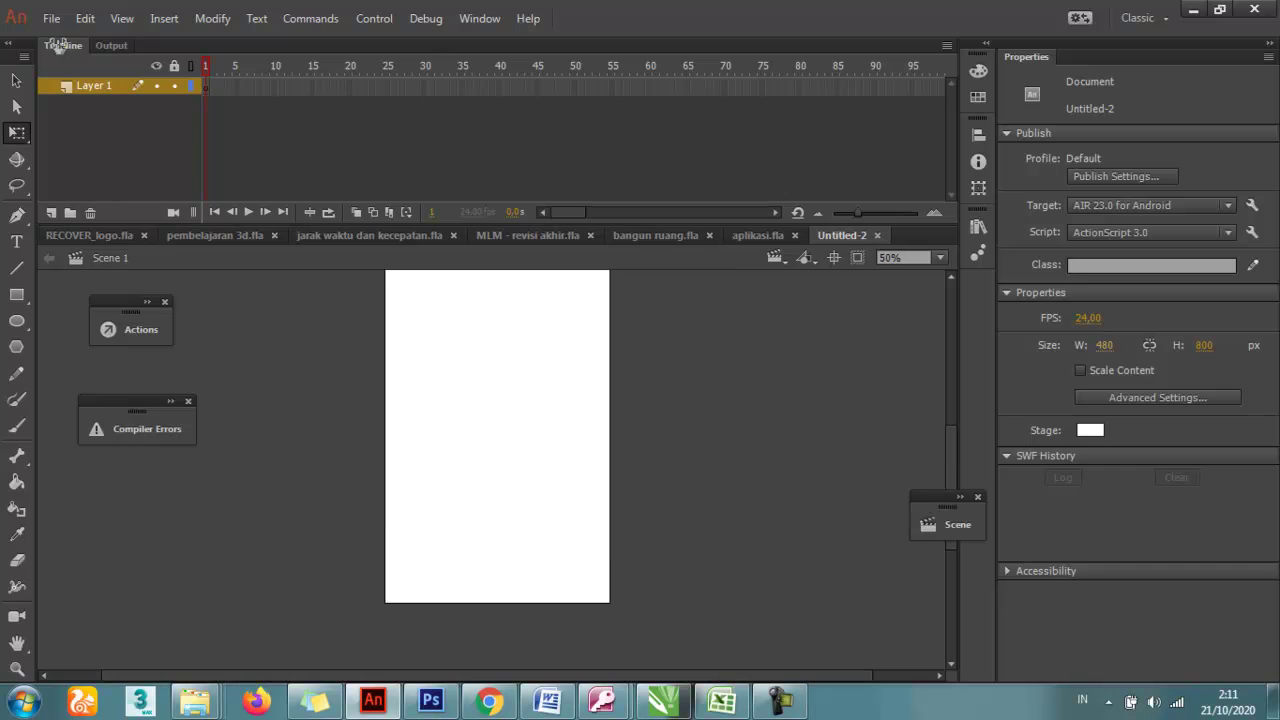
type("800")
key("Tab")
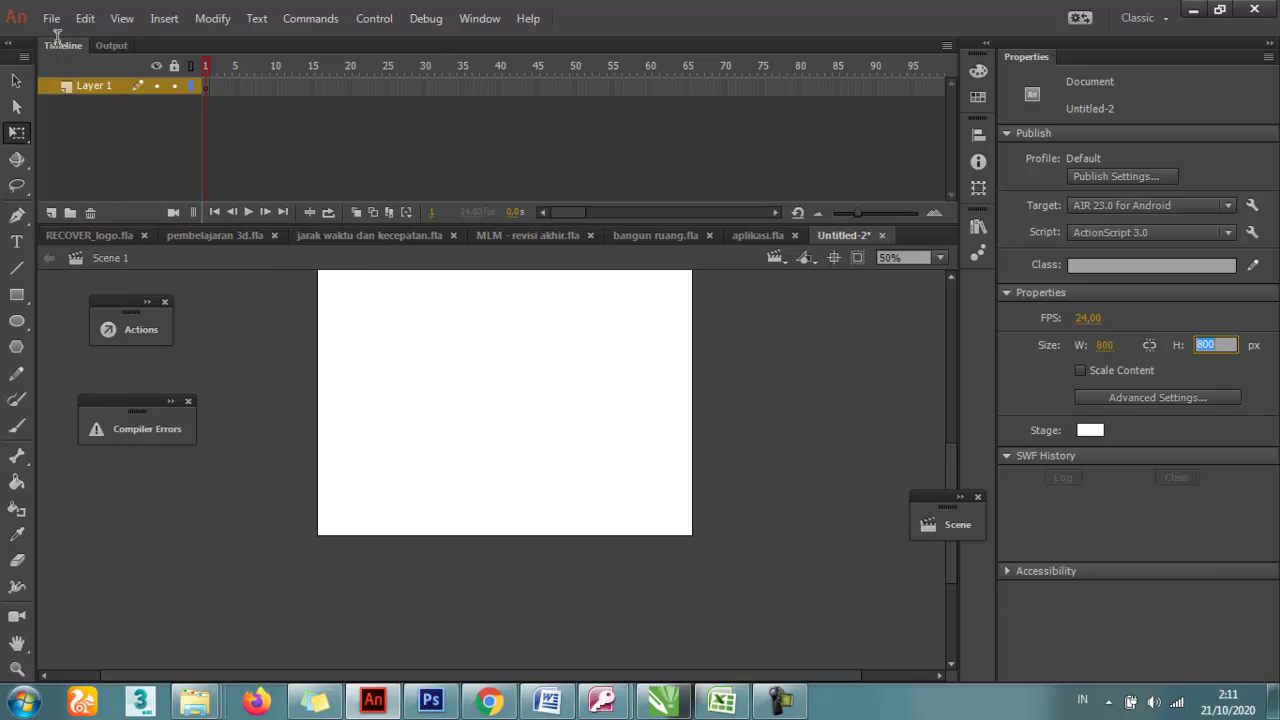
type("480")
key("Return")
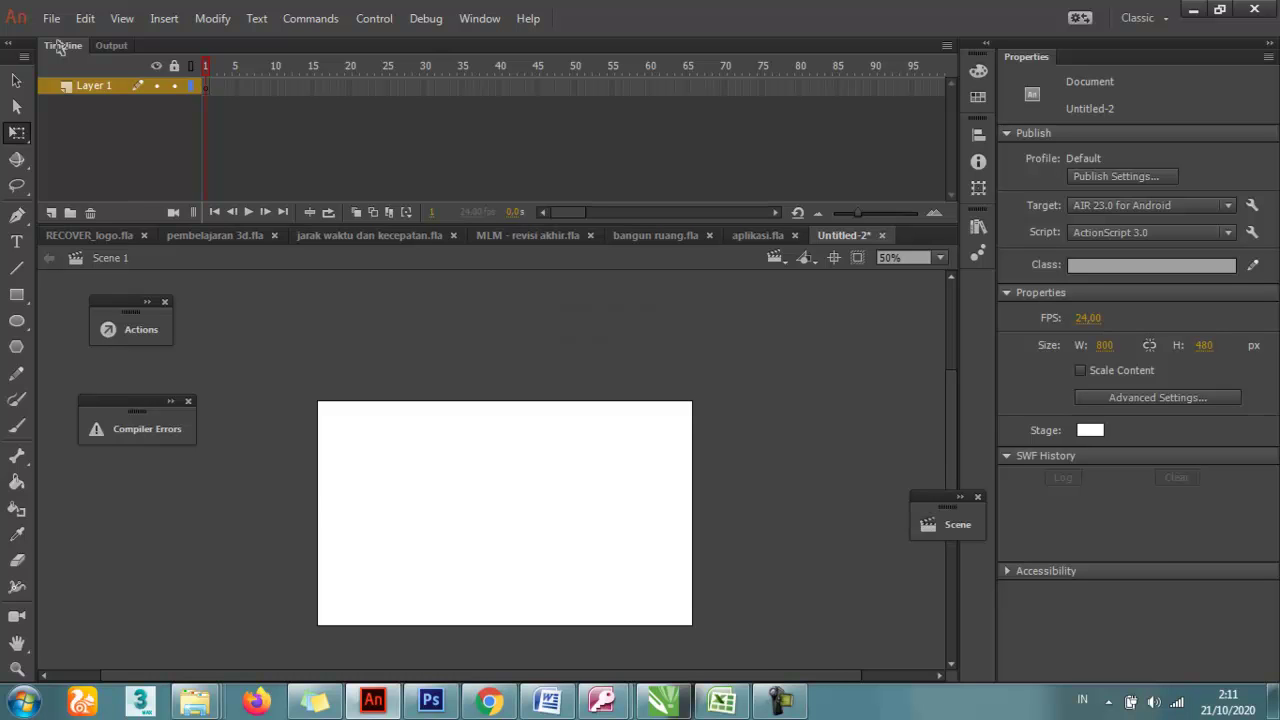
key("r")
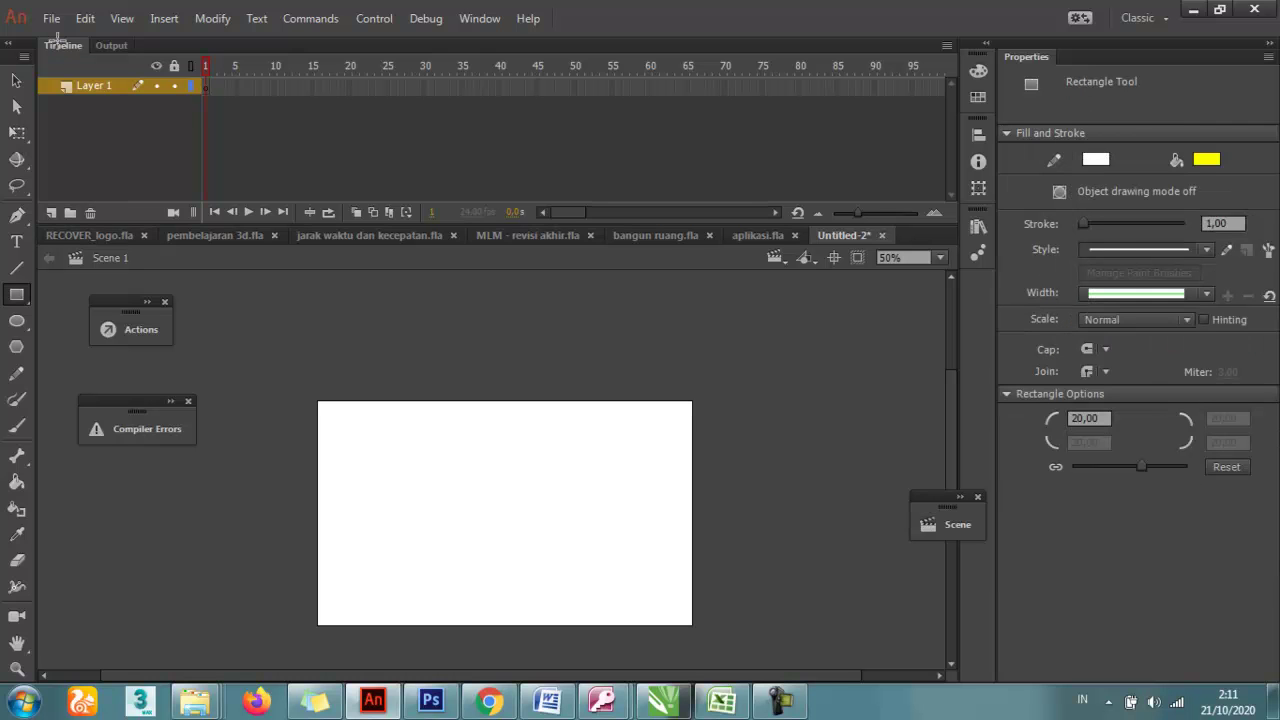
left_click_drag(313, 393, 705, 633)
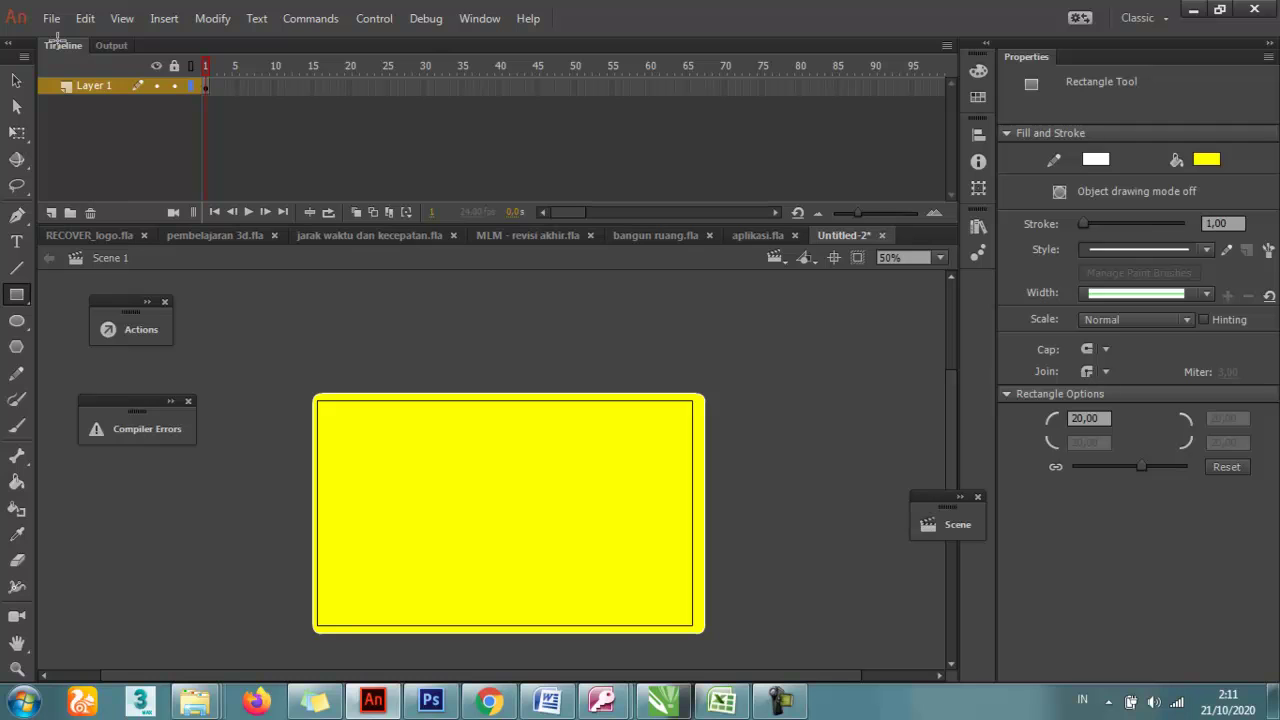
key("ctrl+z")
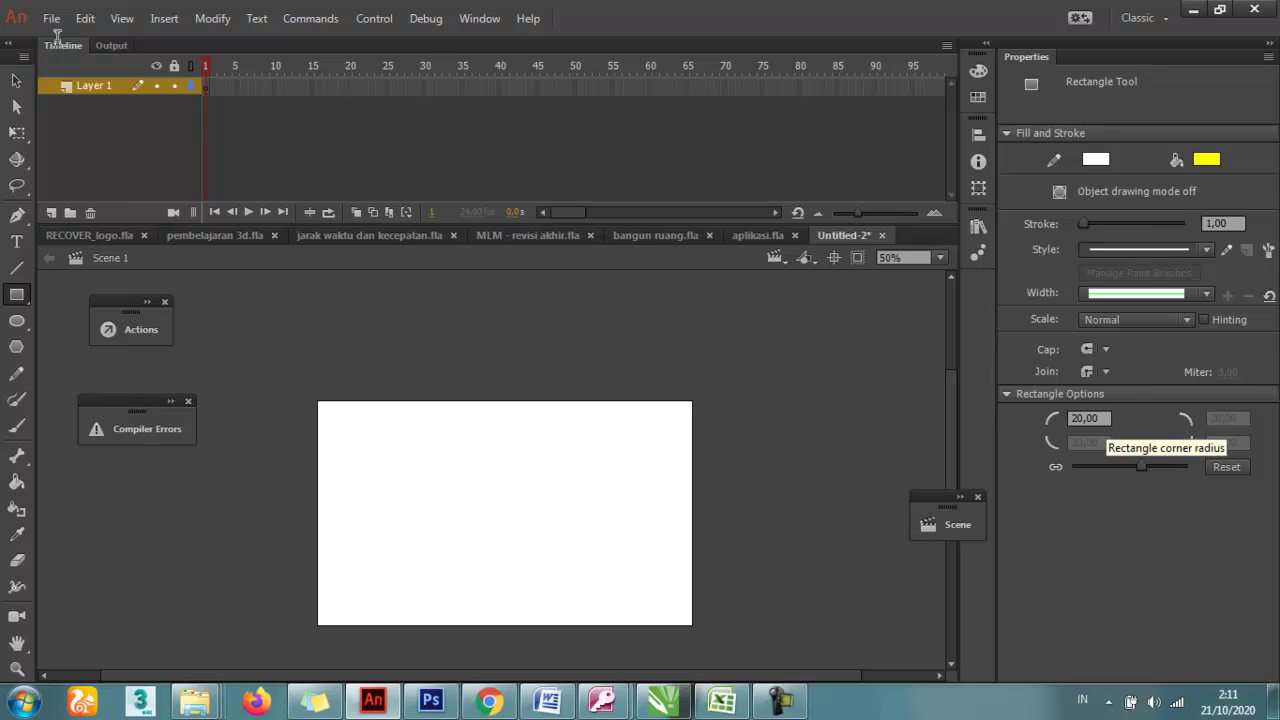
Set the Rectangle tool's corner radius to 0 and draw a rectangle of about 808 by 492 px covering the whole stage
left_click(1102, 418)
type("0")
key("Return")
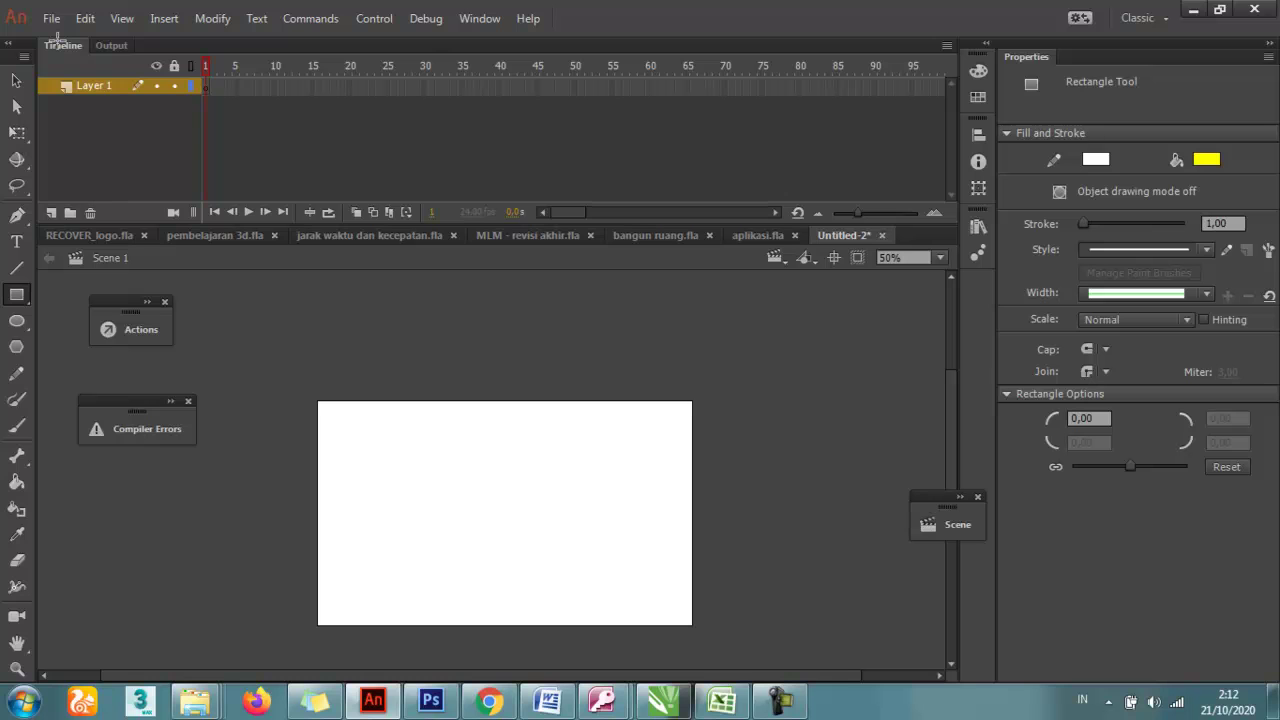
left_click_drag(317, 399, 694, 628)
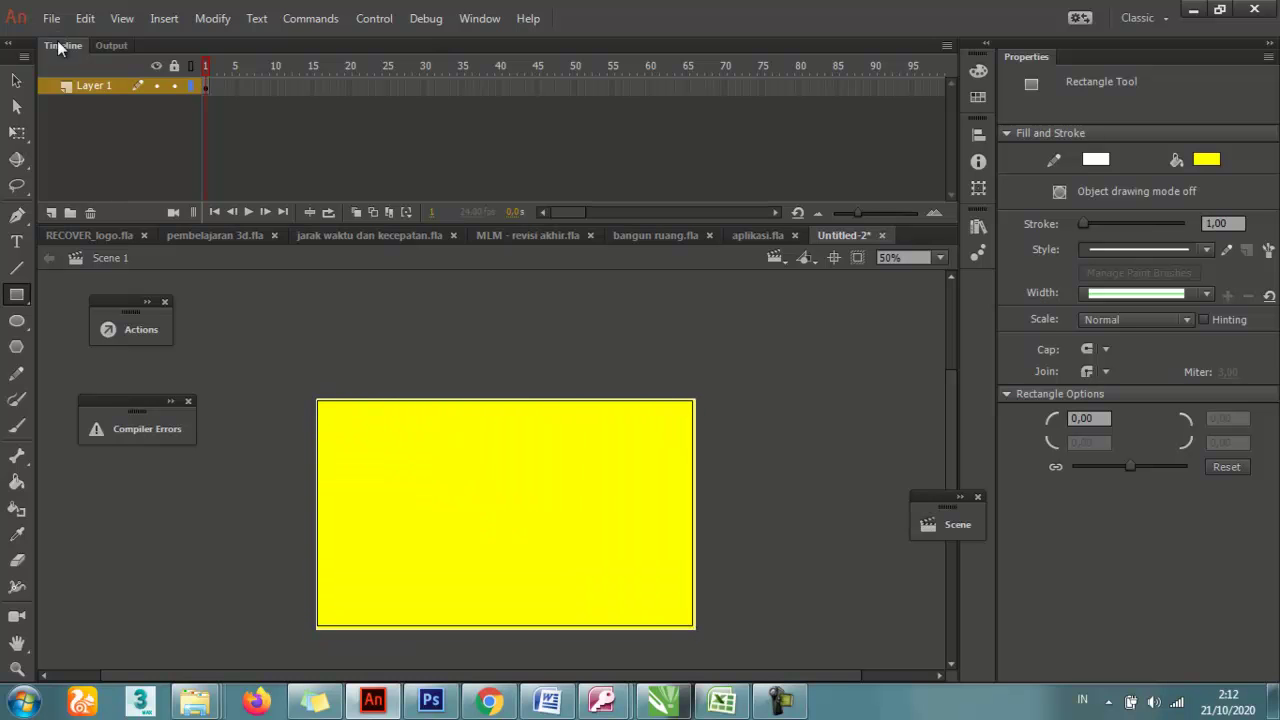
Change the rectangle's fill colour to medium blue and remove its white outline
key("v")
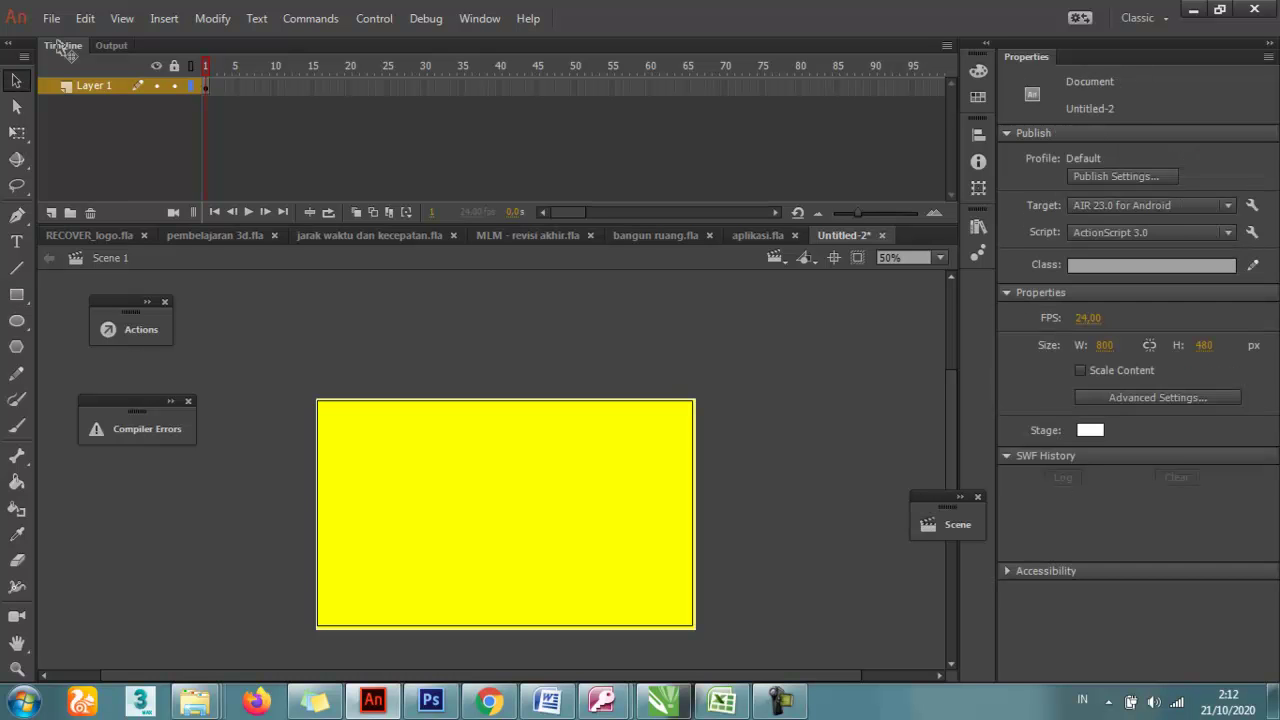
key("ctrl+a")
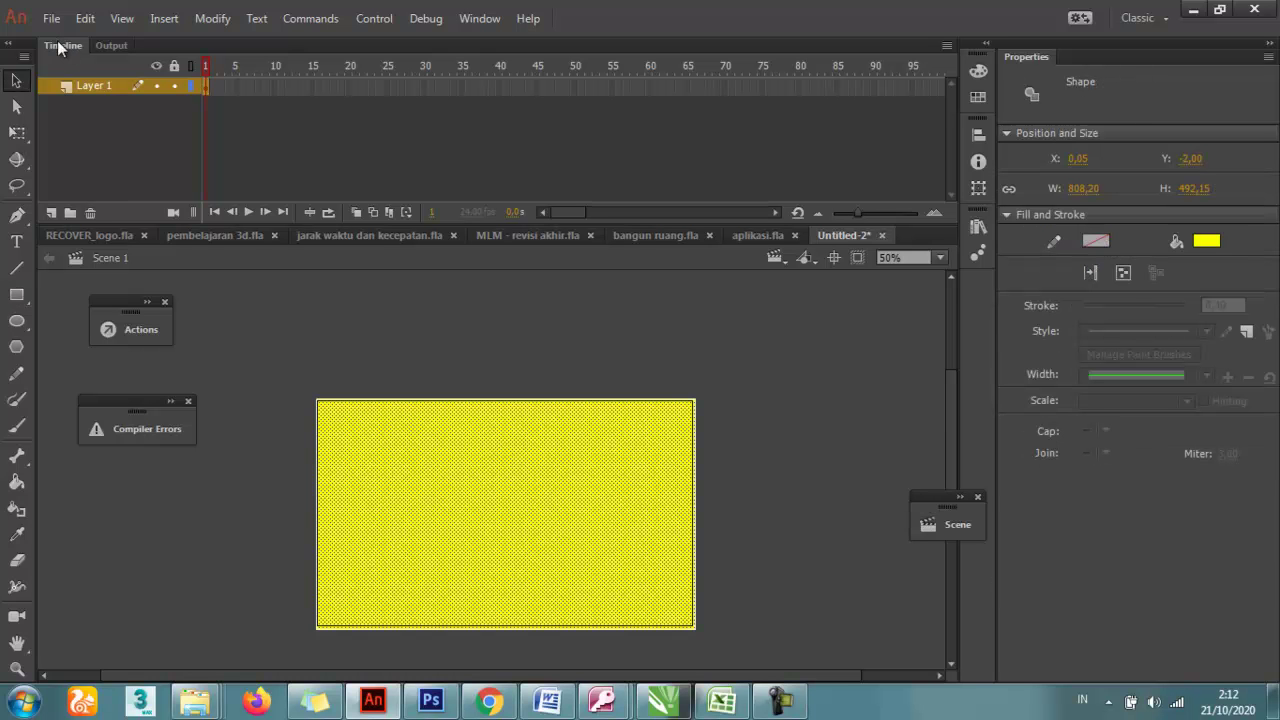
left_click(1207, 241)
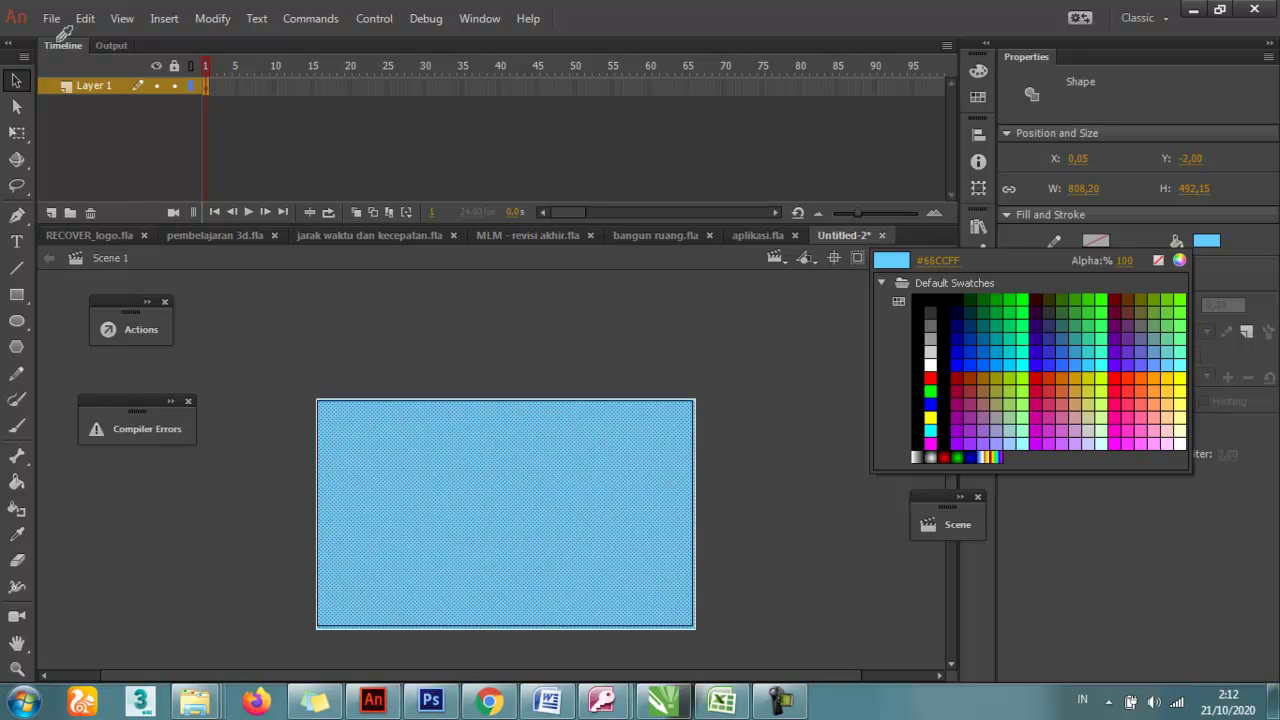
left_click(1154, 361)
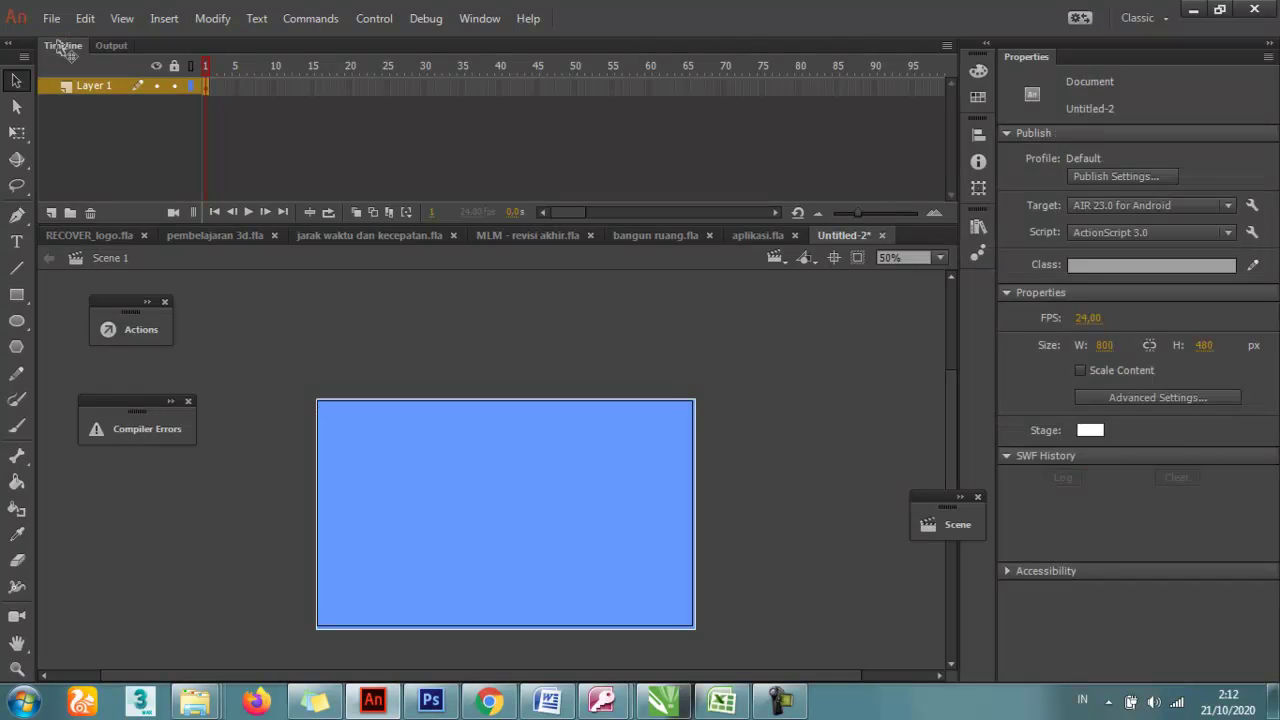
key("Escape")
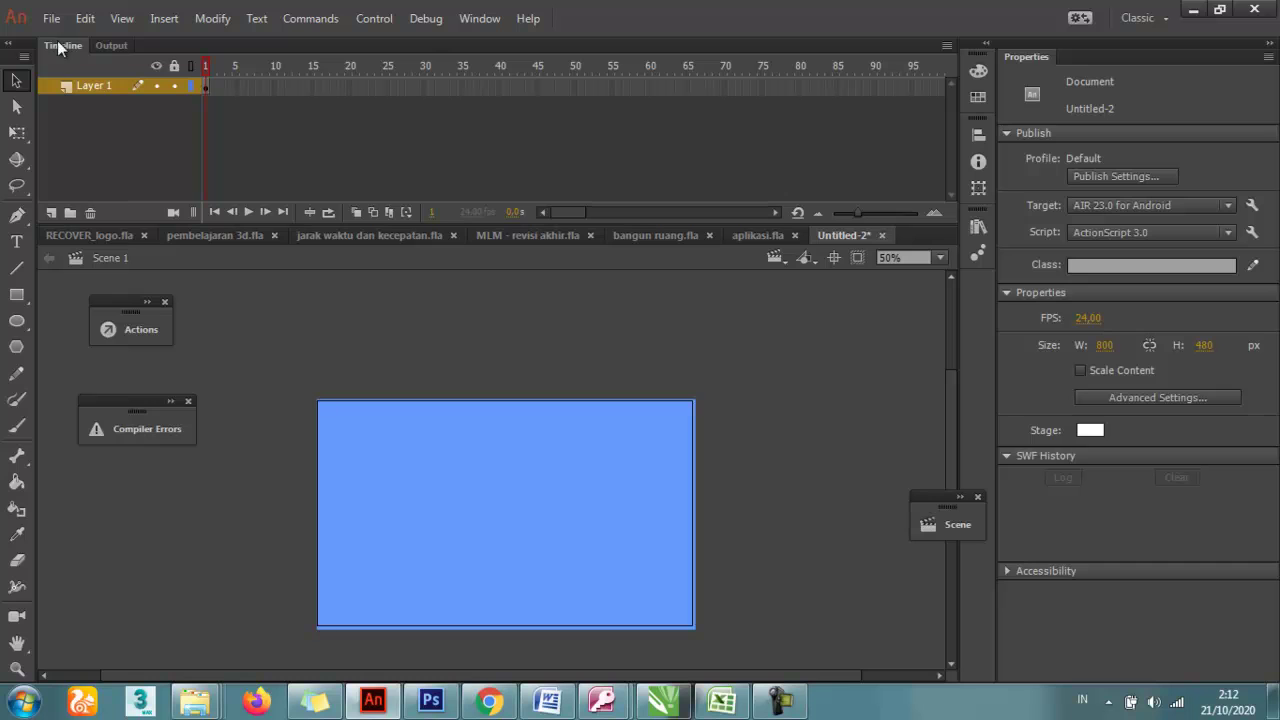
Add a new layer above the background rectangle's layer and lock Layer 1
key("ctrl+alt+l")
left_click(52, 213)
left_click(173, 102)
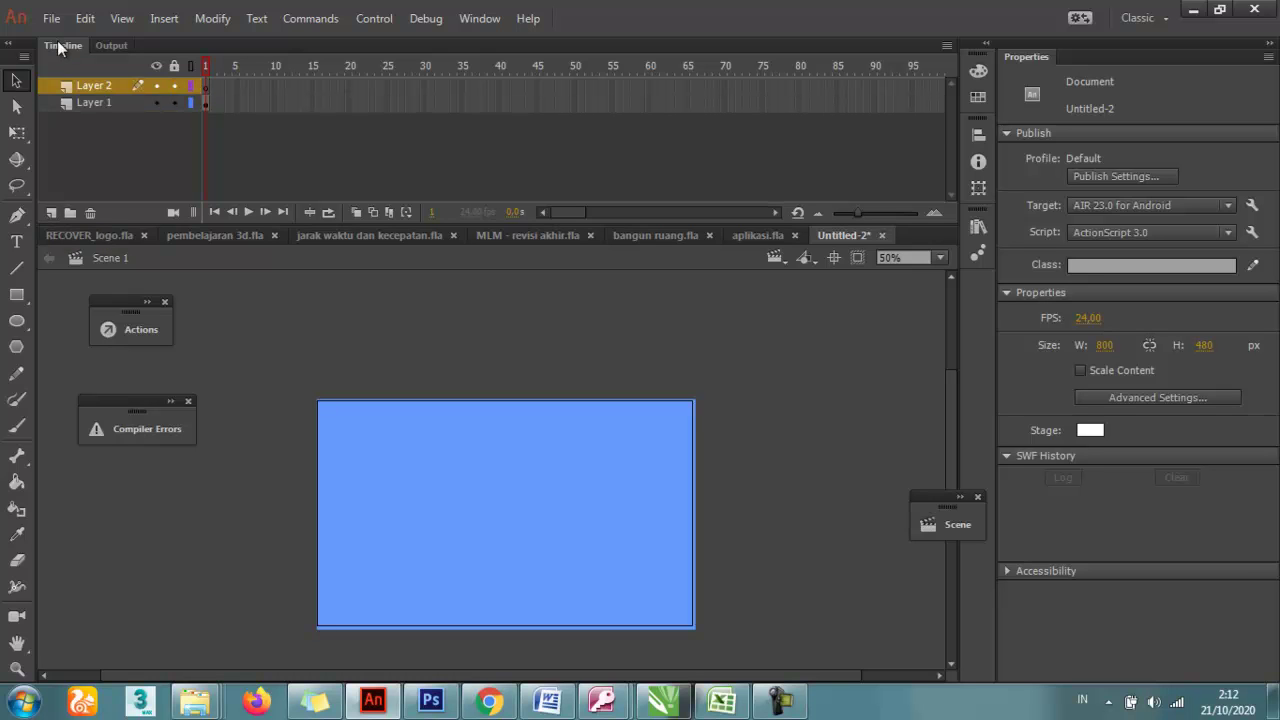
left_click(173, 102)
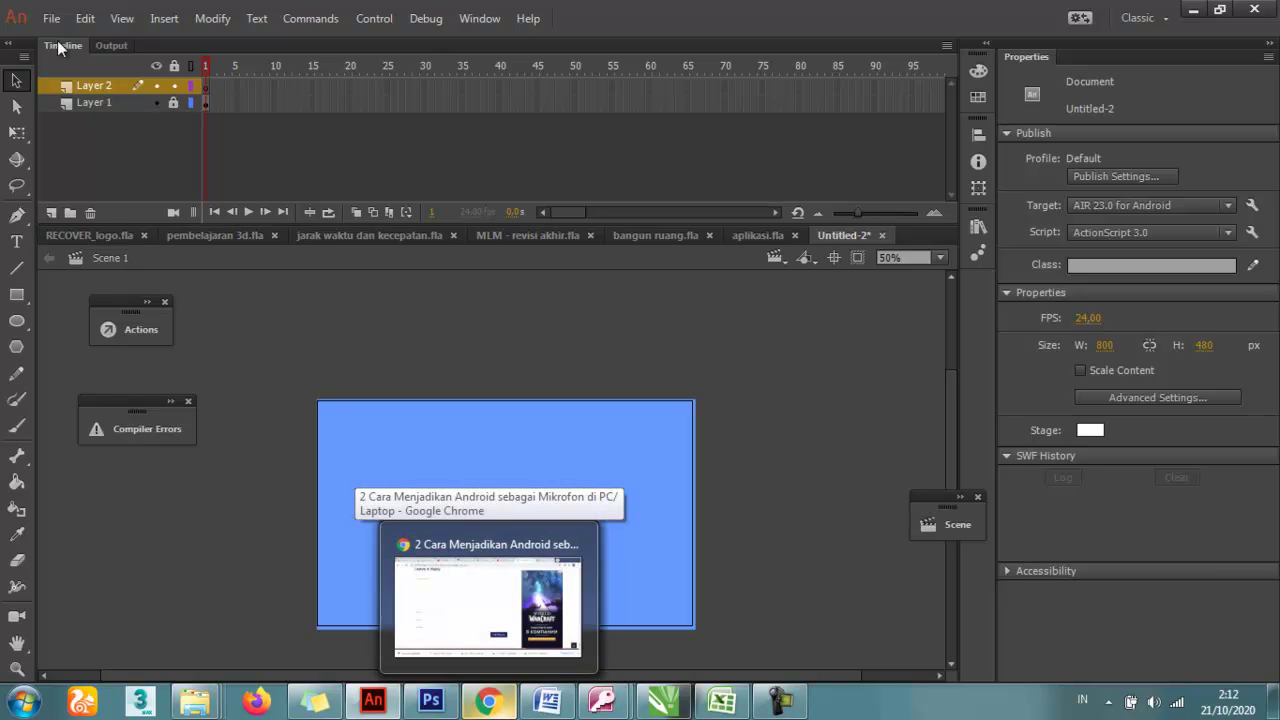
Switch to Chrome, search Google Images for "child math flat design freepik" and open the picture of the girl thinking at a desk
left_click(489, 700)
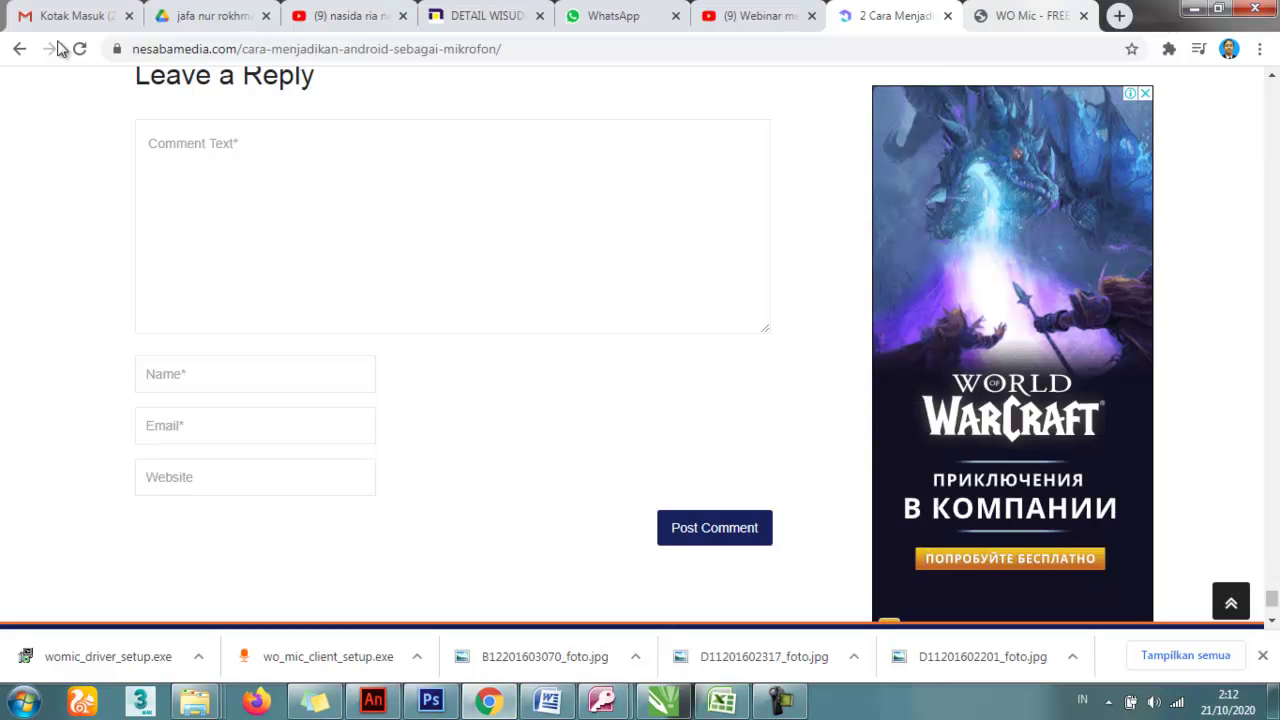
key("ctrl+t")
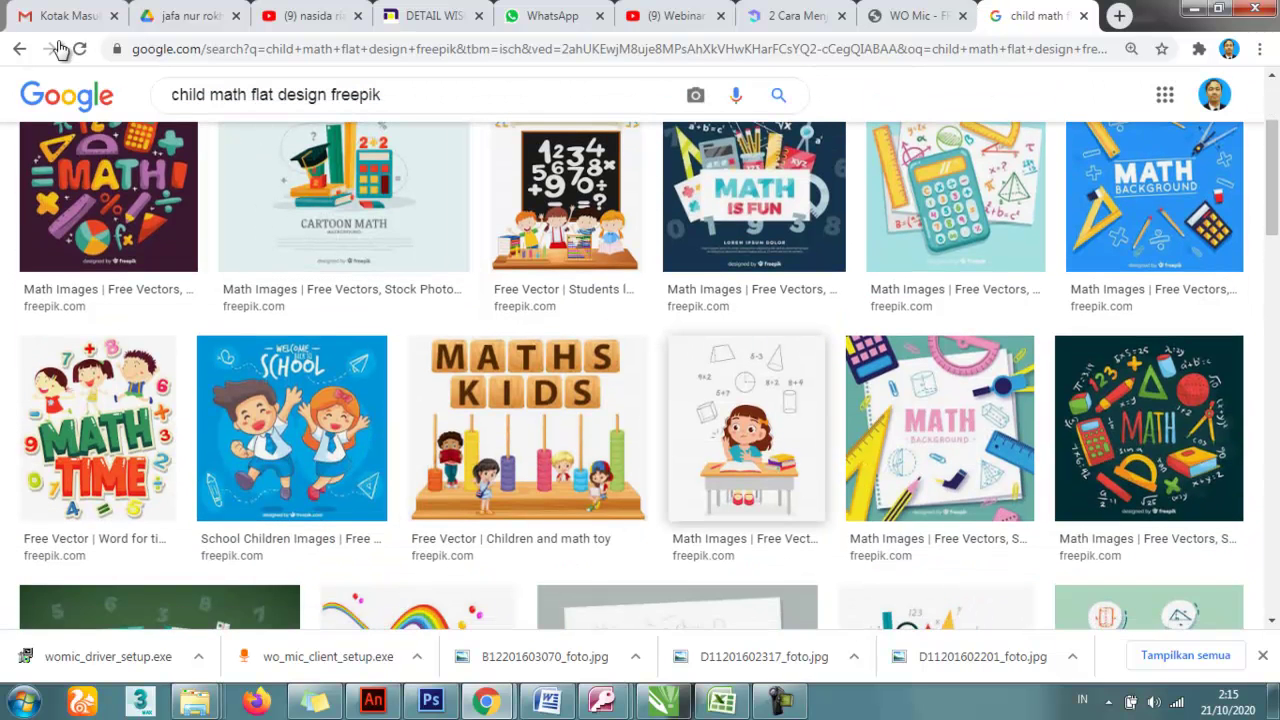
key("Return")
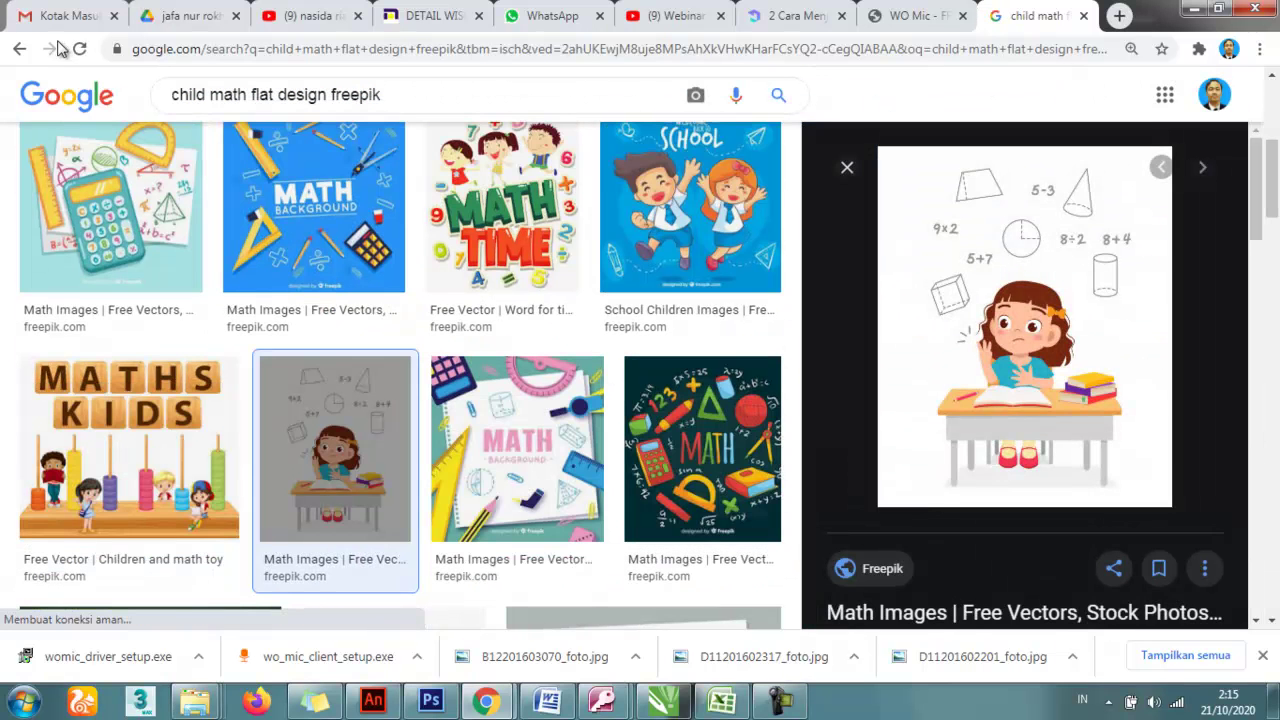
Copy the previewed image of the girl at the desk and paste it into Layer 2 of the Animate document
key("shift+F10")
key("Down")
key("Down")
key("Down")
key("Down")
key("Down")
key("Down")
key("Down")
key("Down")
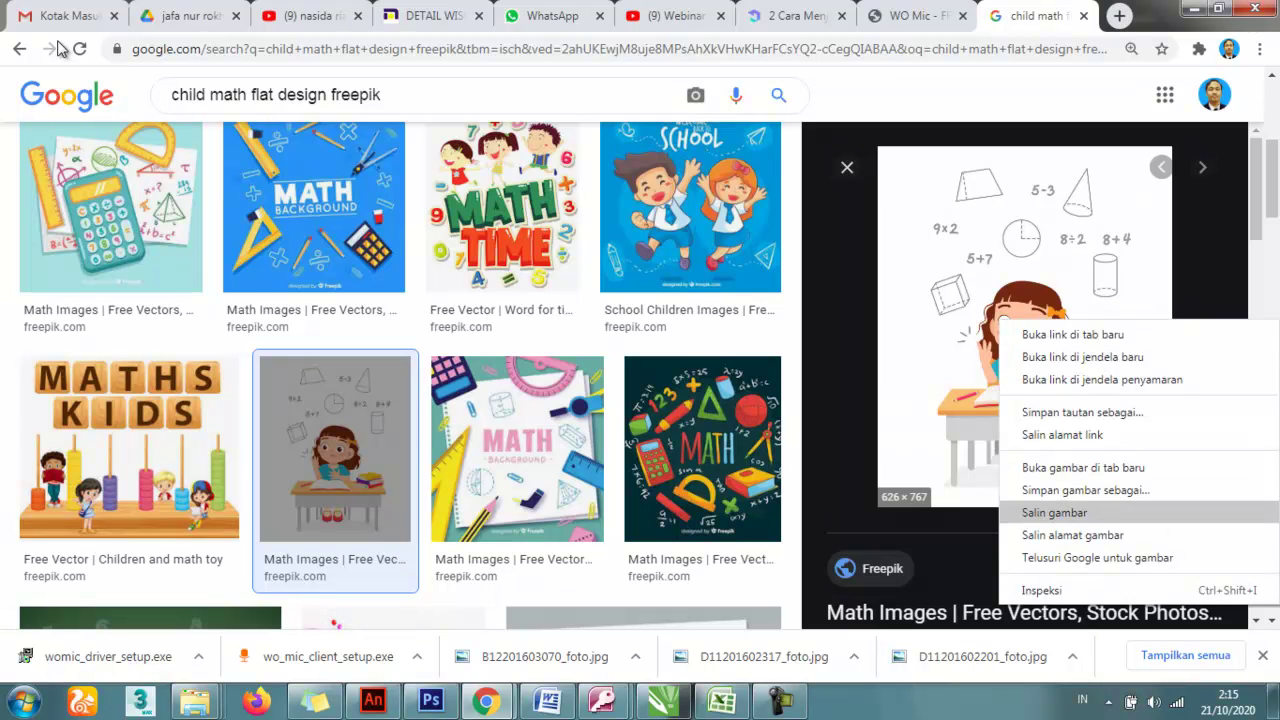
key("Return")
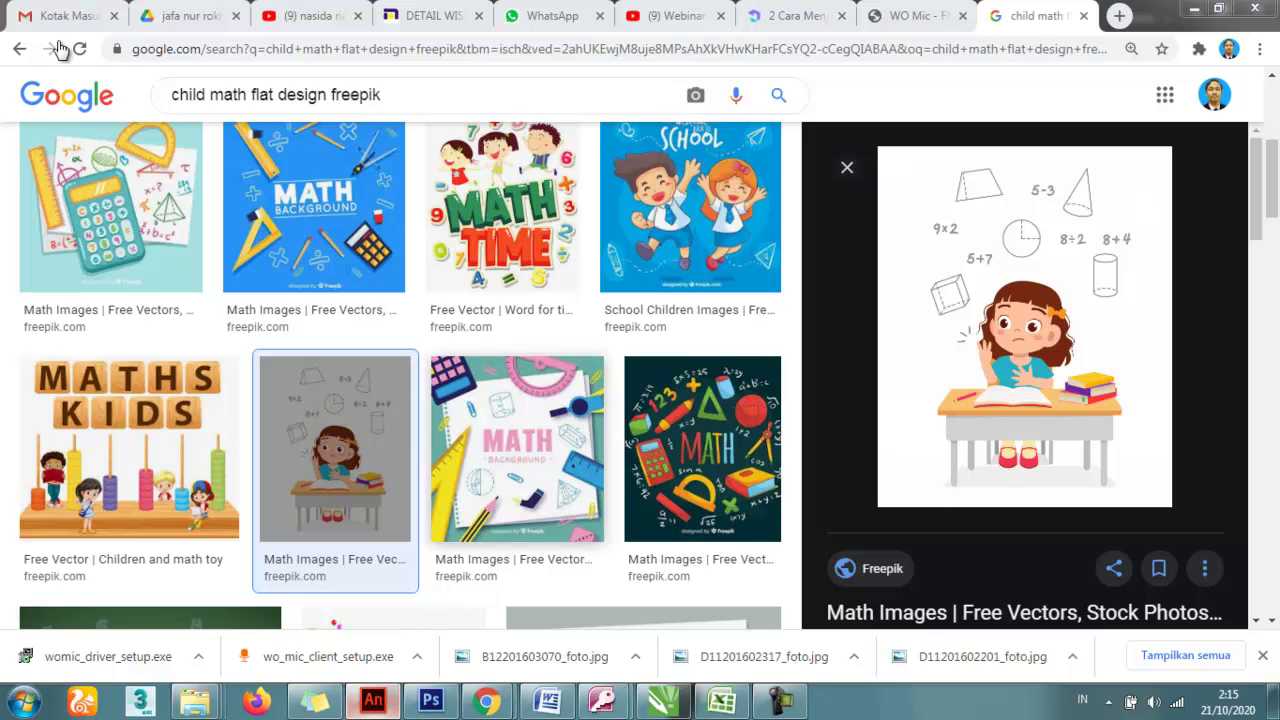
key("alt+Tab")
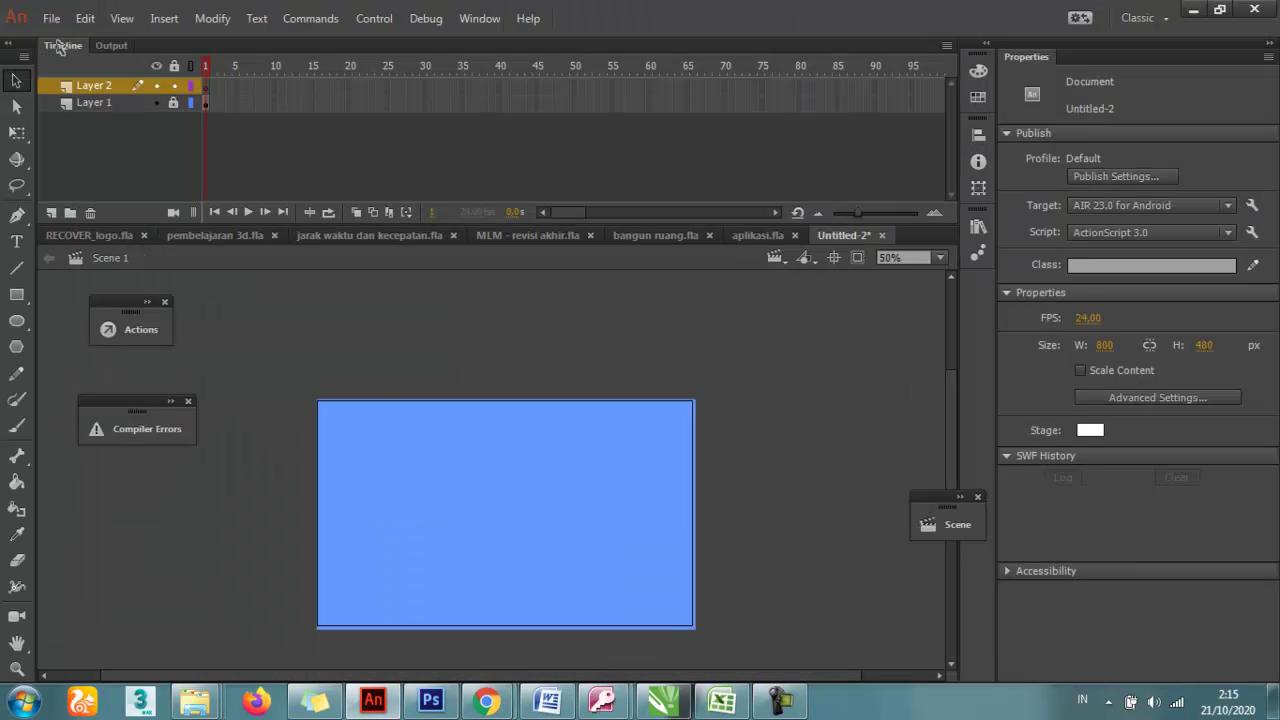
key("ctrl+v")
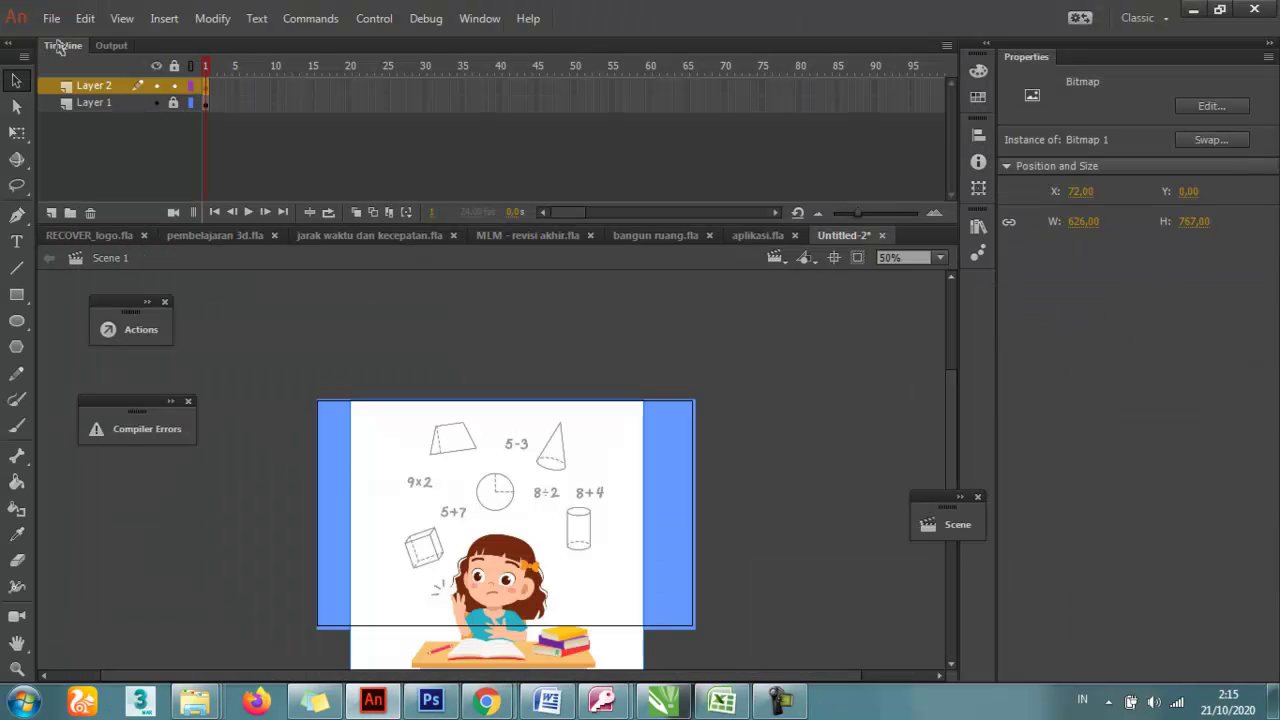
Move the pasted image of the girl up so that her desk lies within the stage
key("shift+Up")
key("shift+Up")
key("shift+Up")
key("shift+Up")
key("shift+Up")
key("shift+Up")
key("shift+Up")
key("shift+Up")
key("shift+Up")
key("shift+Up")
key("shift+Up")
key("shift+Up")
key("shift+Up")
key("shift+Up")
key("shift+Up")
key("shift+Up")
key("shift+Up")
key("shift+Up")
key("shift+Up")
key("shift+Up")
Scale the girl image down to about 309 by 379 px and place it in the left part of the stage
key("q")
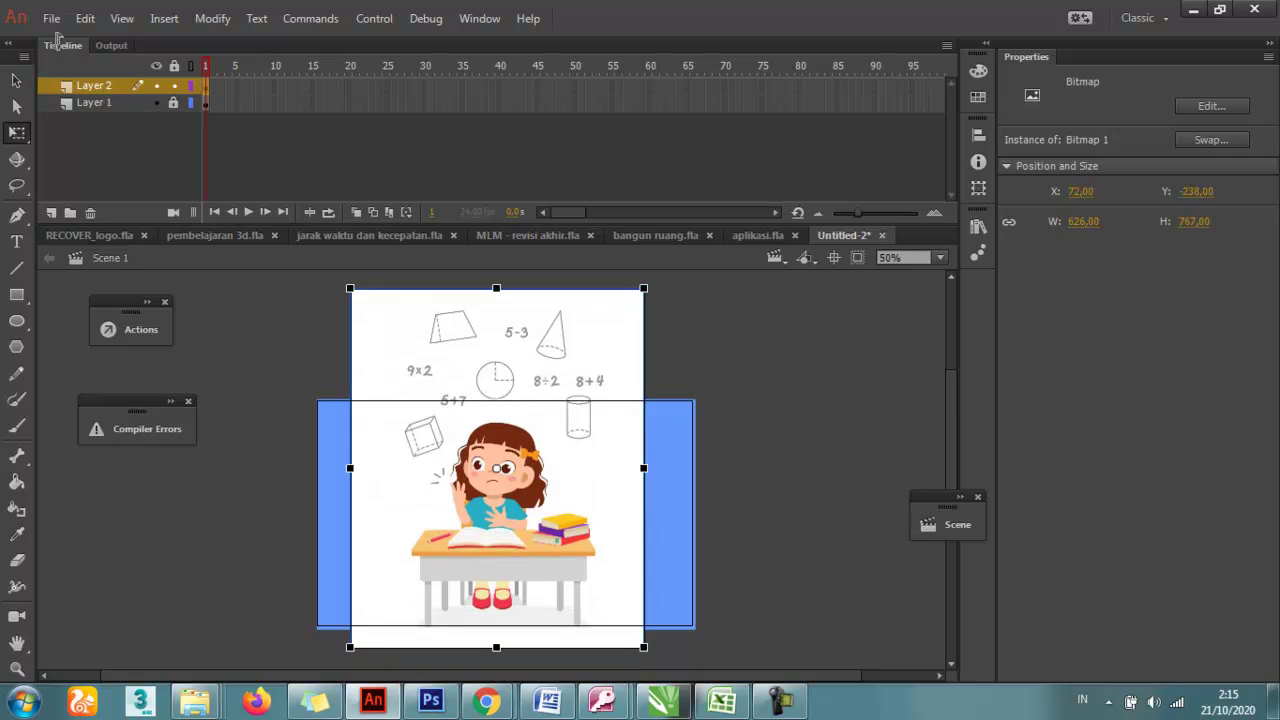
left_click_drag(643, 288, 592, 380)
left_click_drag(531, 447, 449, 496)
left_click(560, 510)
left_click(430, 512)
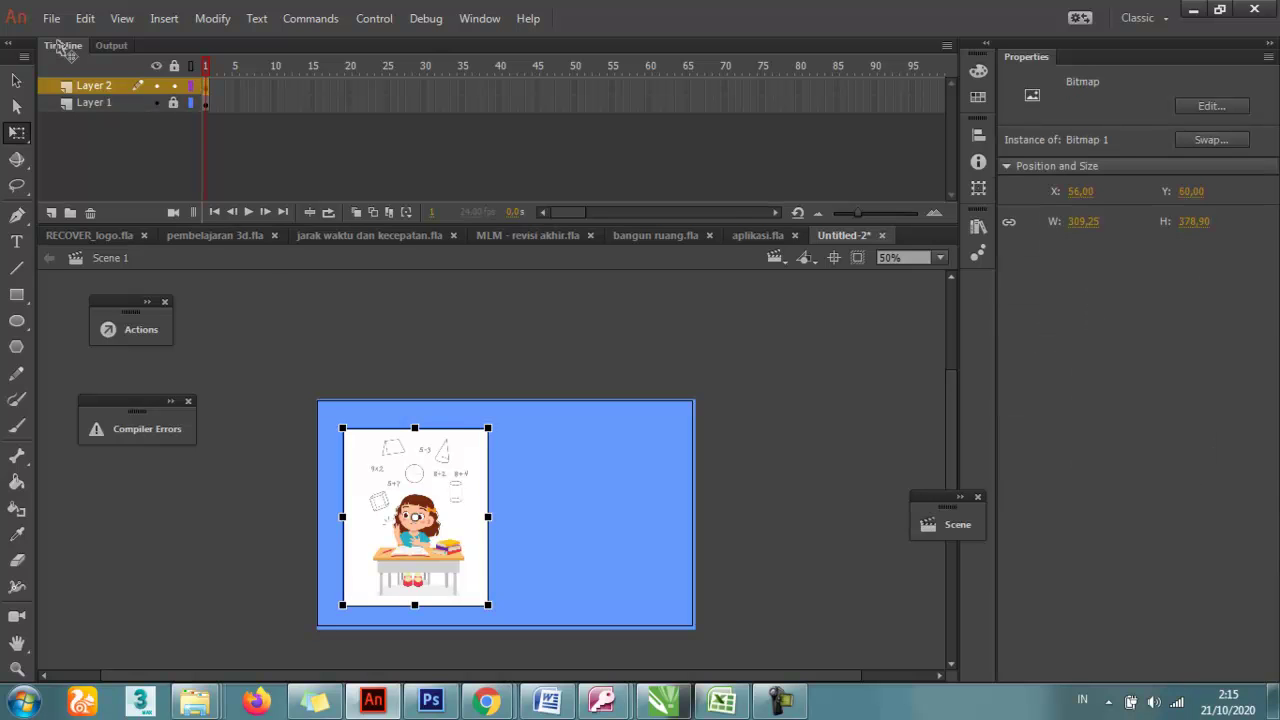
Convert the girl image to a Movie Clip symbol named Symbol 1
right_click(430, 512)
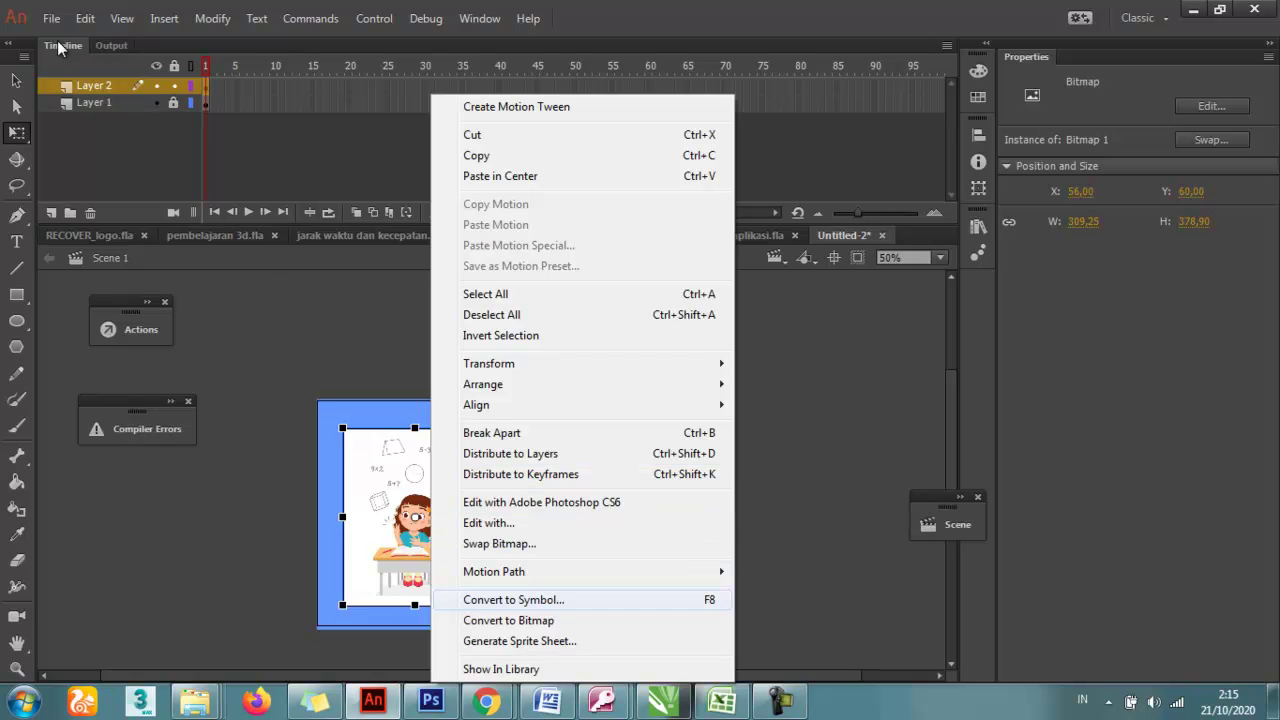
left_click(513, 600)
key("Tab")
key("alt+Down")
key("Up")
key("Return")
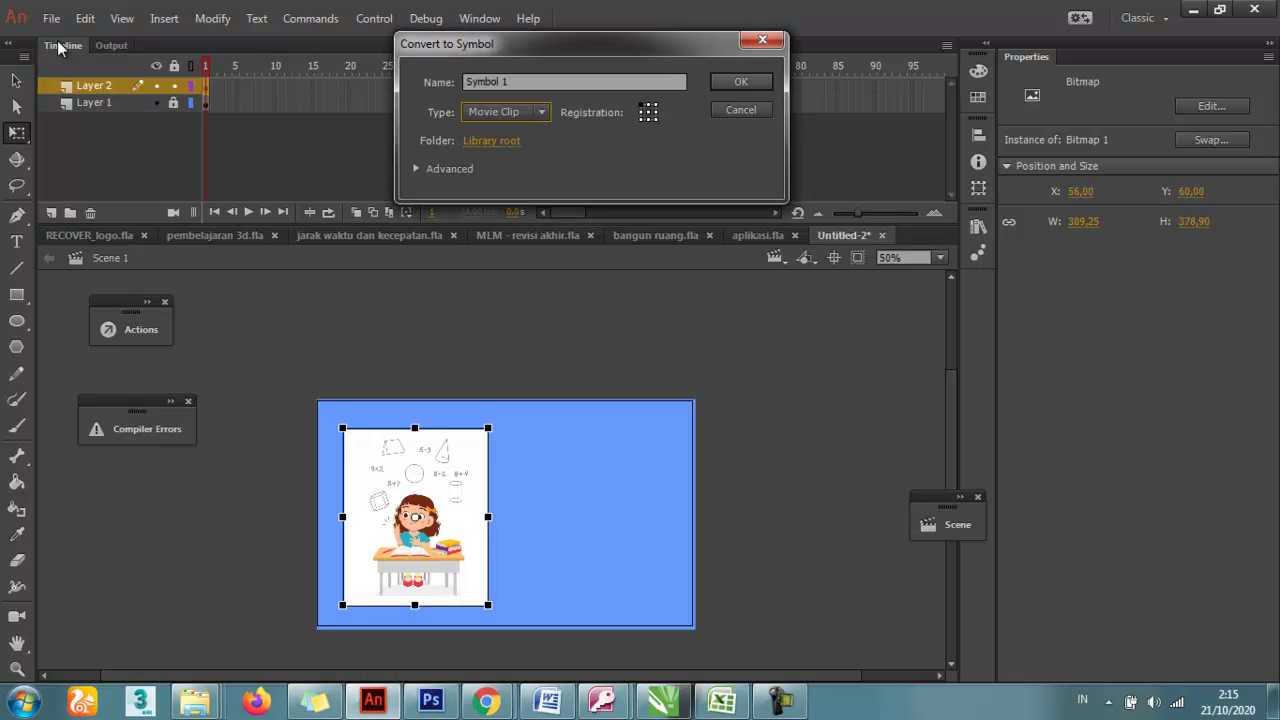
key("Return")
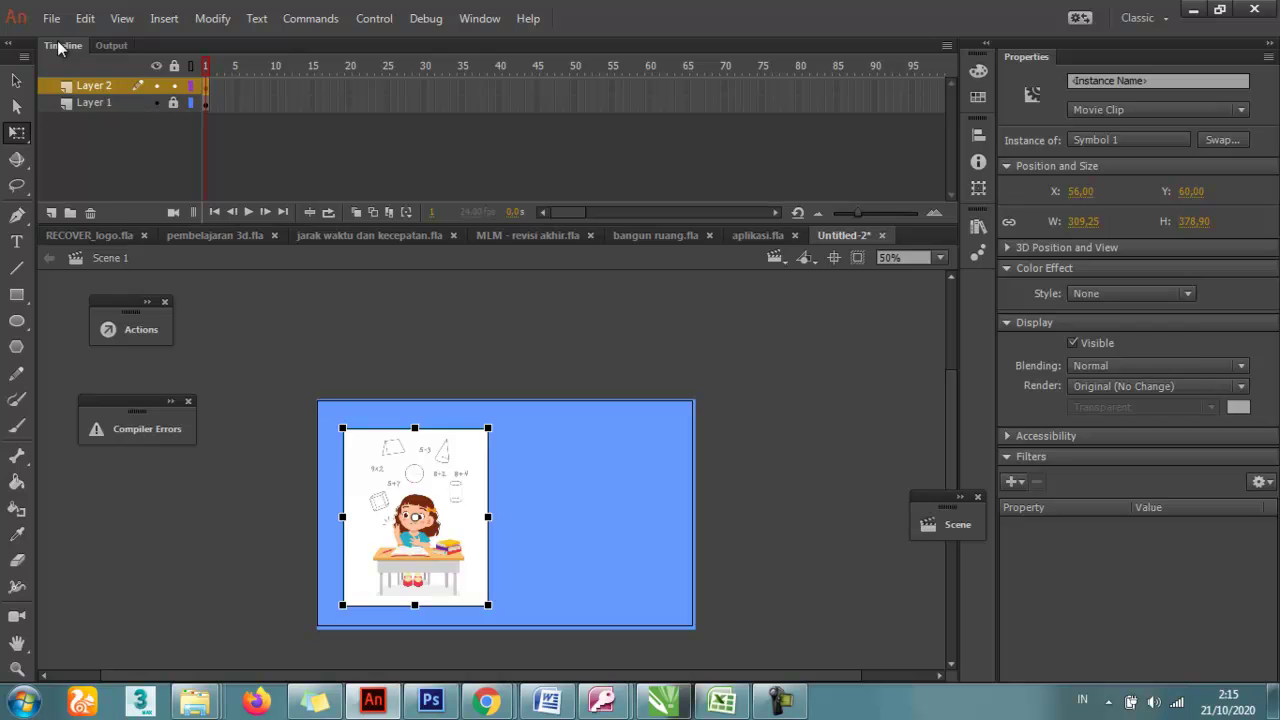
Set the girl movie clip's blending mode to Multiply and check the result without the selection outline
key("alt+Down")
key("Down")
key("Down")
key("Up")
key("Up")
key("Return")
left_click(1158, 366)
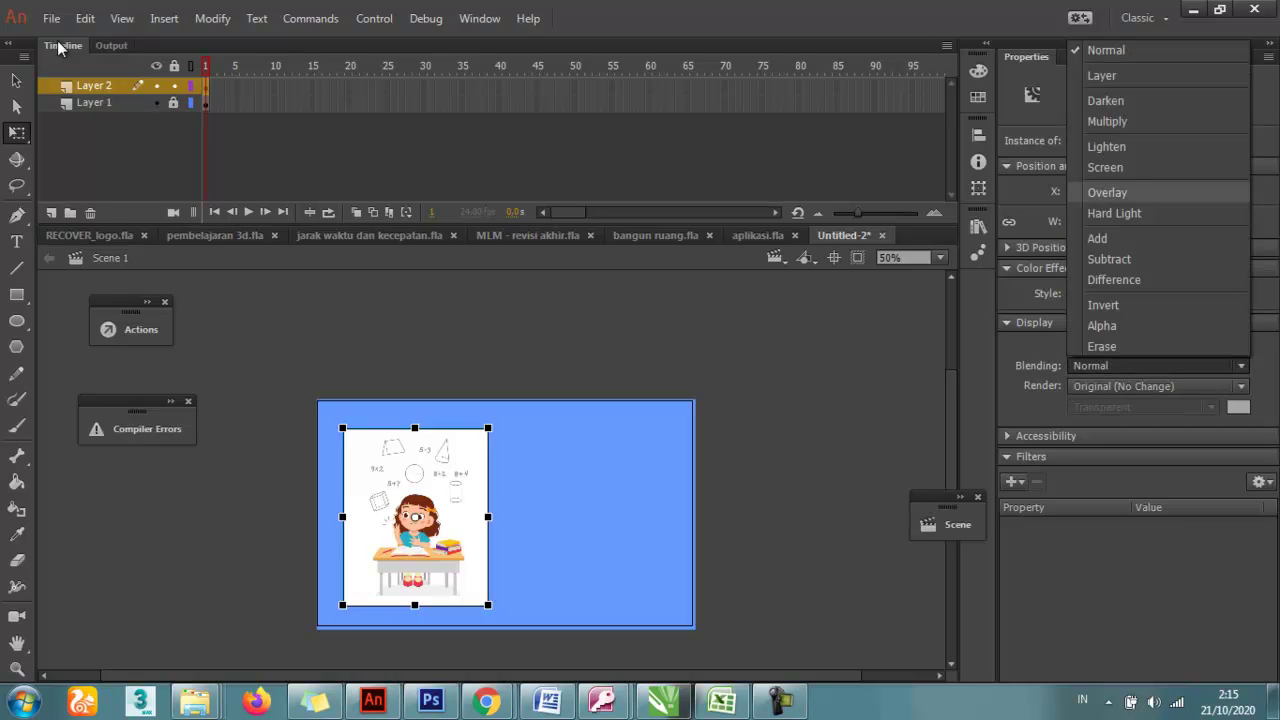
key("Return")
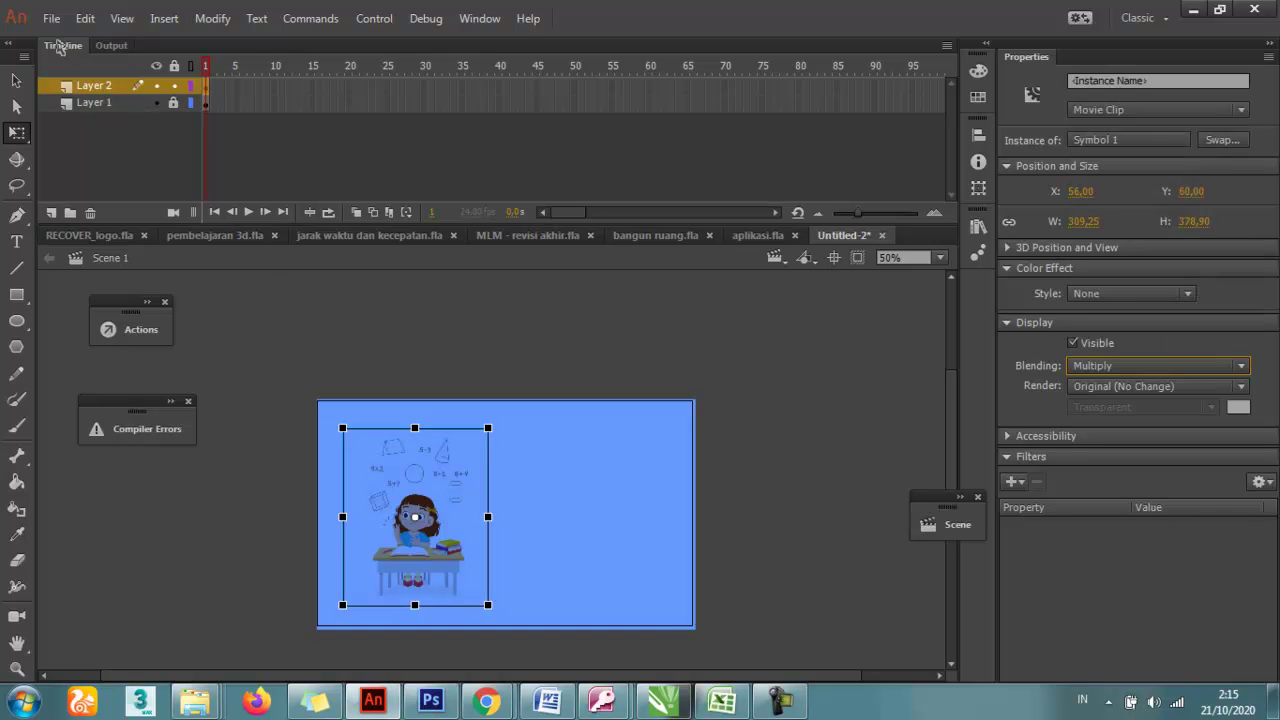
key("ctrl+shift+a")
key("ctrl+a")
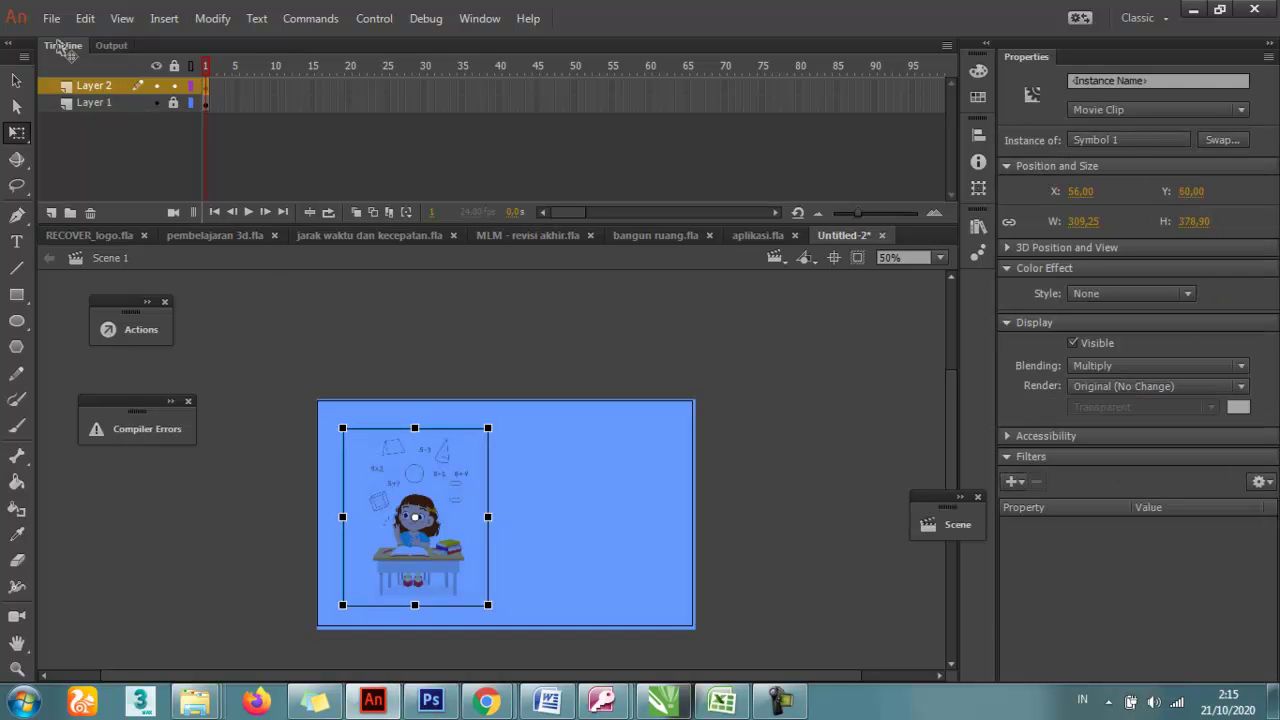
key("ctrl+shift+a")
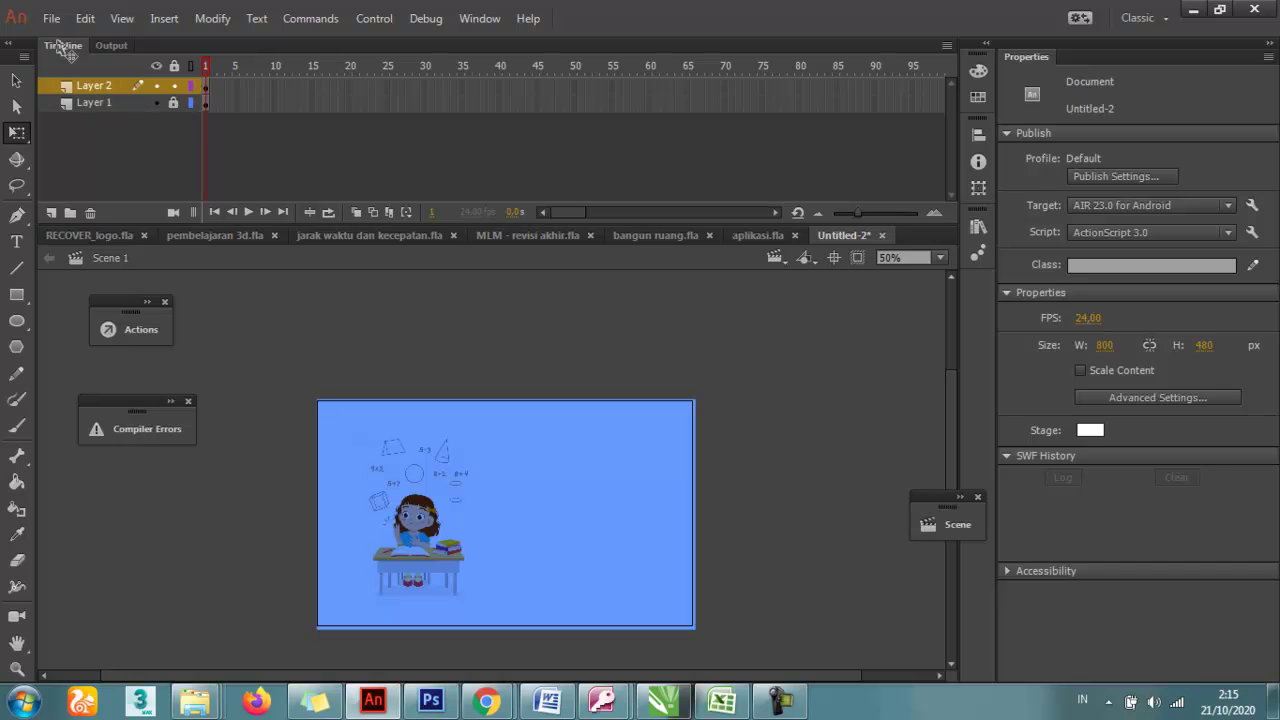
key("ctrl+a")
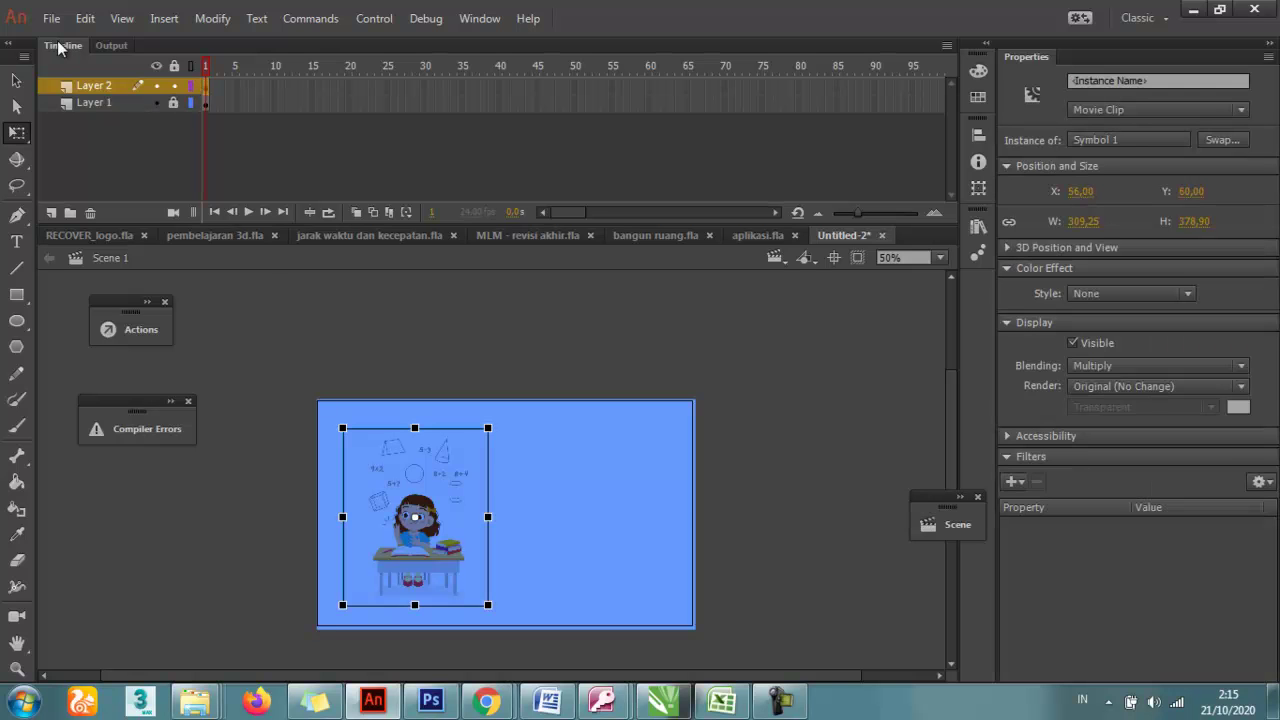
Unlock Layer 1 and select its background rectangle
key("ctrl+z")
key("ctrl+z")
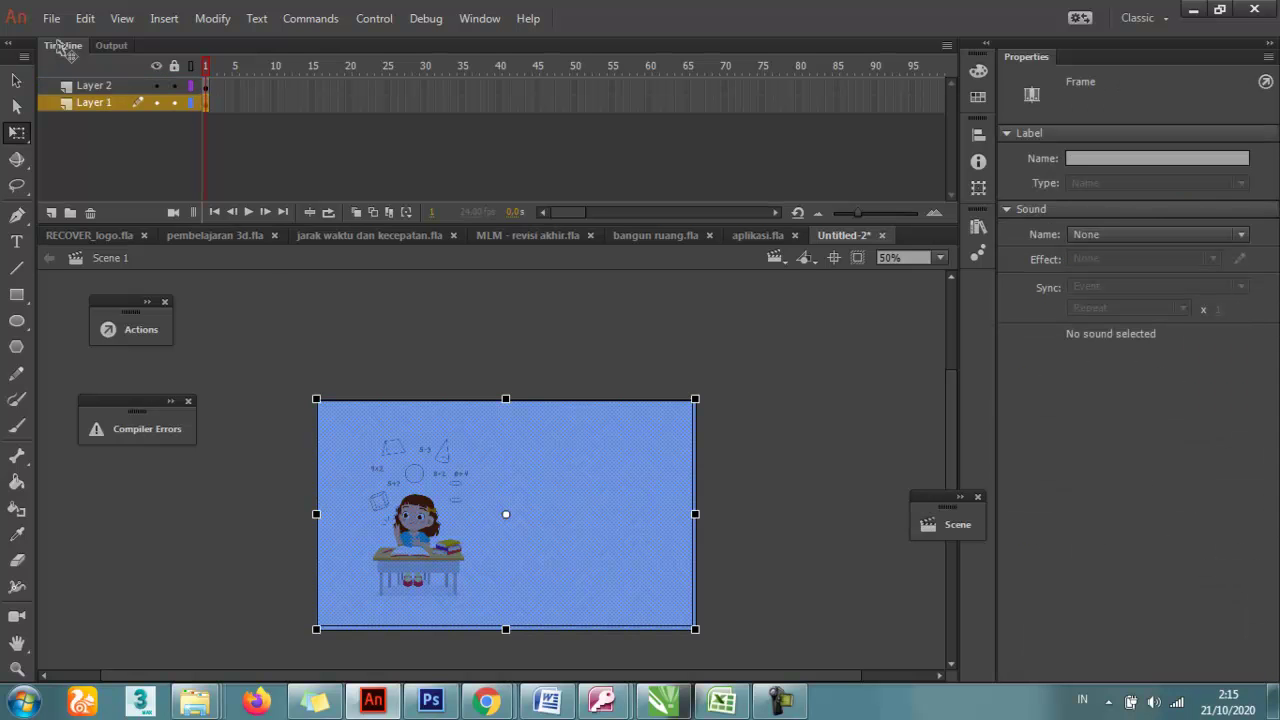
key("ctrl+shift+a")
key("ctrl+a")
Change the background rectangle's fill to solid grey
key("ctrl+shift+F9")
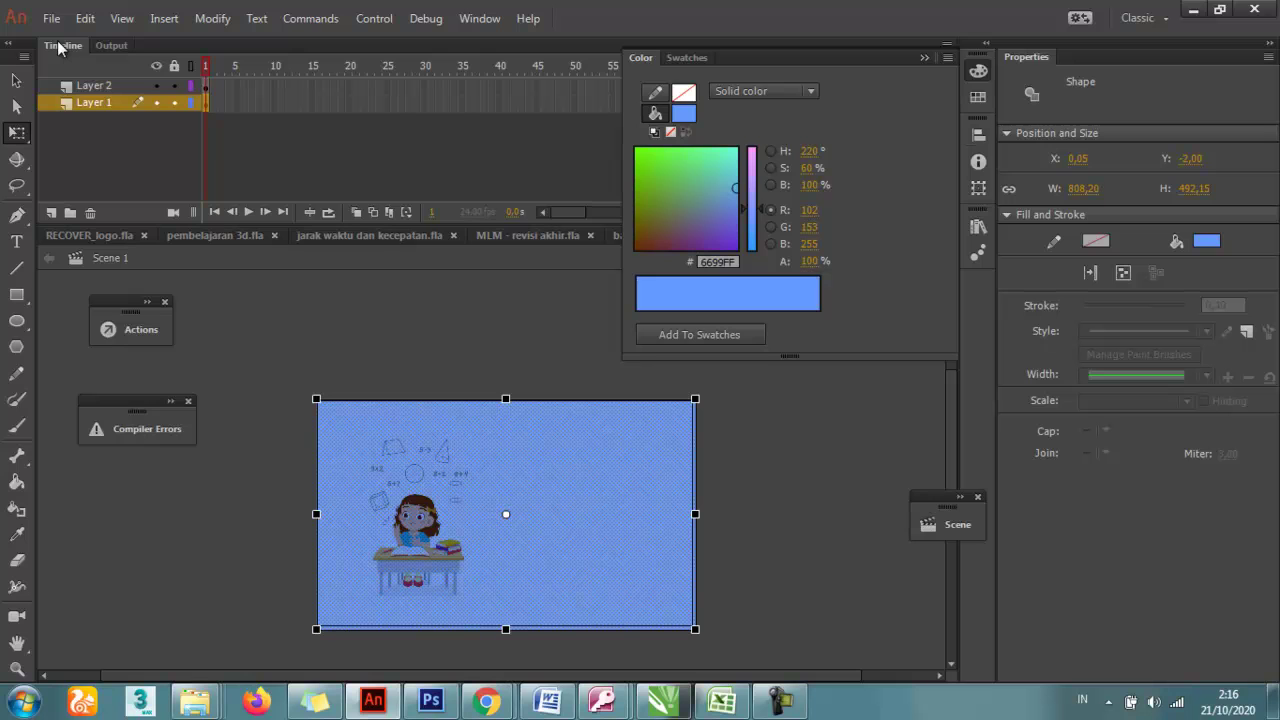
key("ctrl+F9")
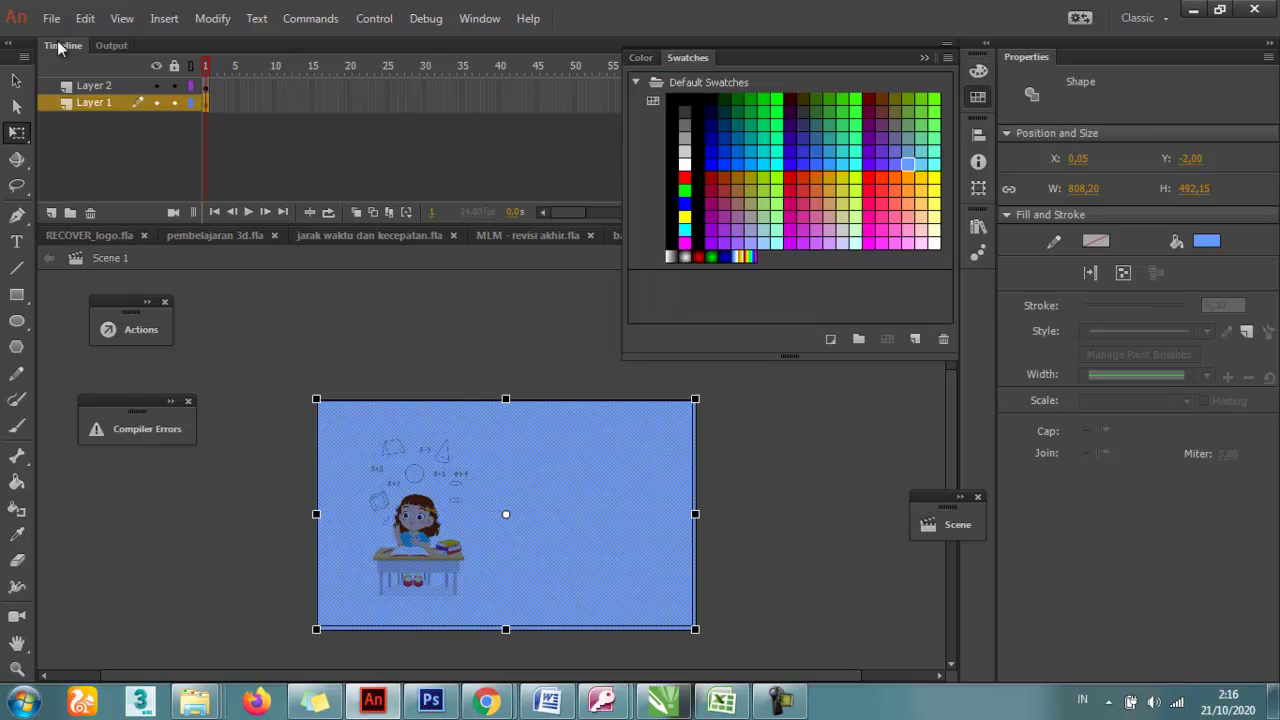
left_click(1207, 241)
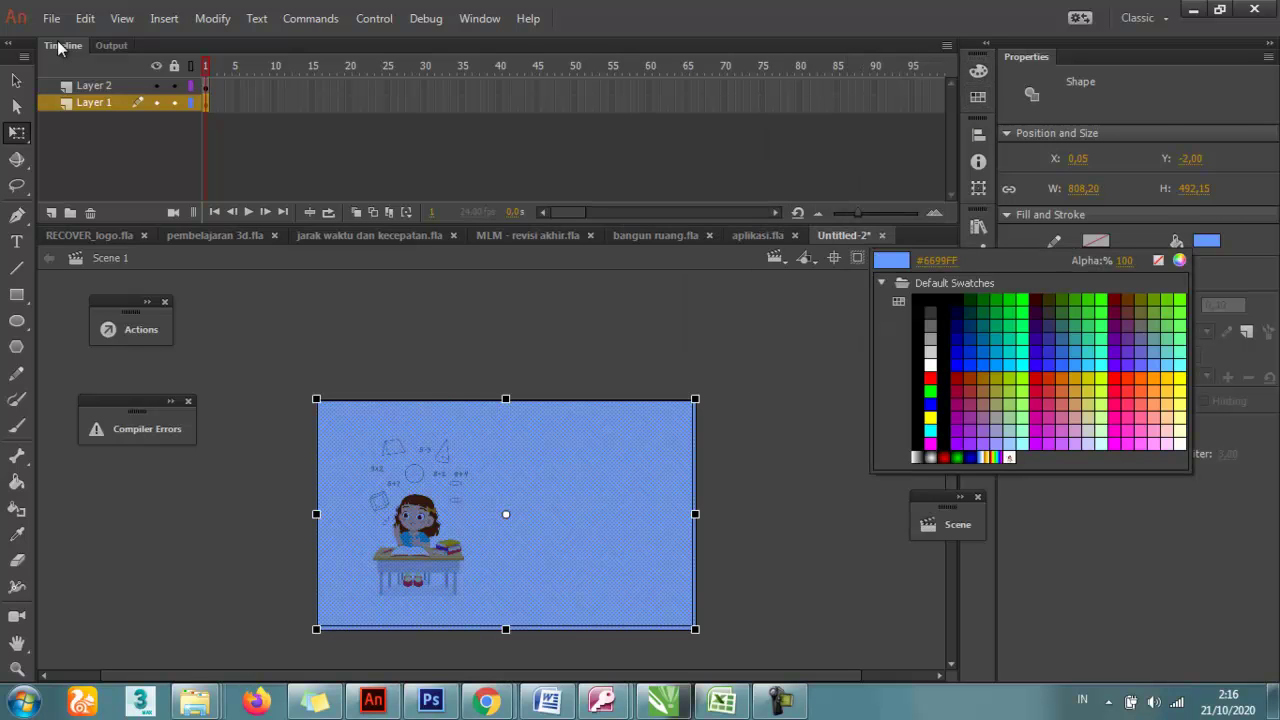
left_click(931, 339)
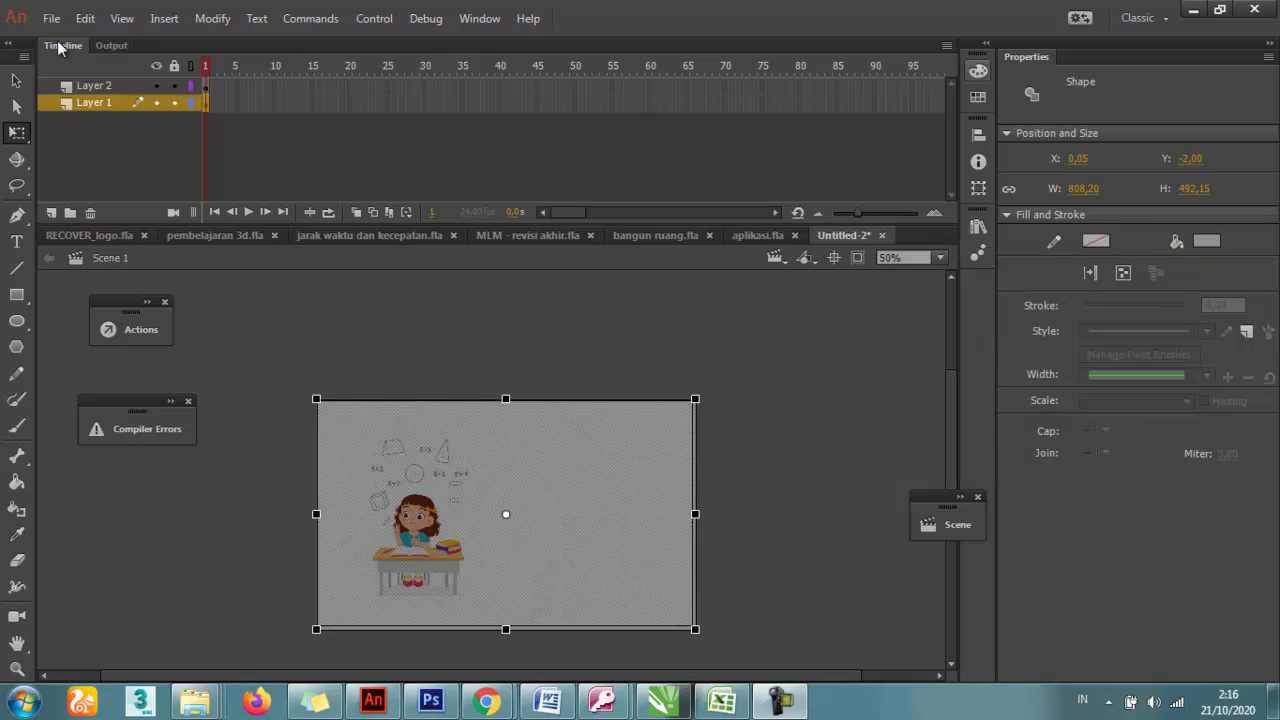
Give the background rectangle a linear gradient fill running from turquoise 00EFD8 to white
left_click(978, 70)
left_click(763, 91)
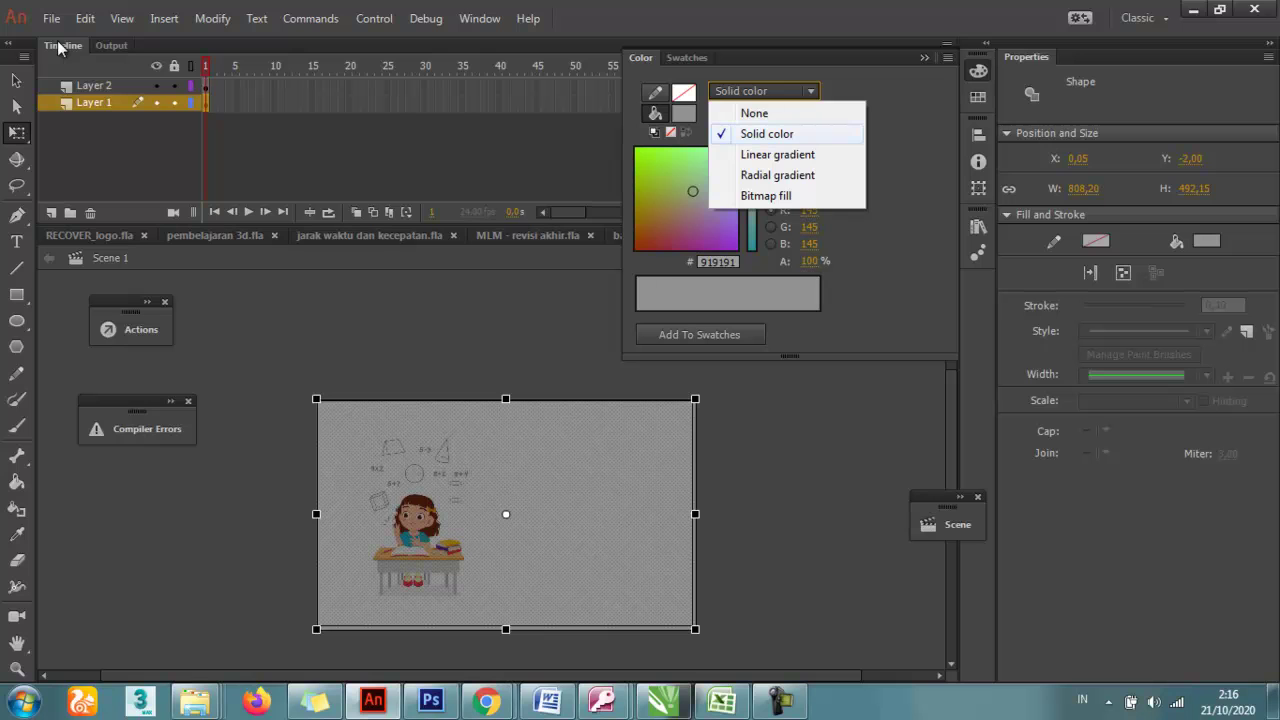
left_click(777, 154)
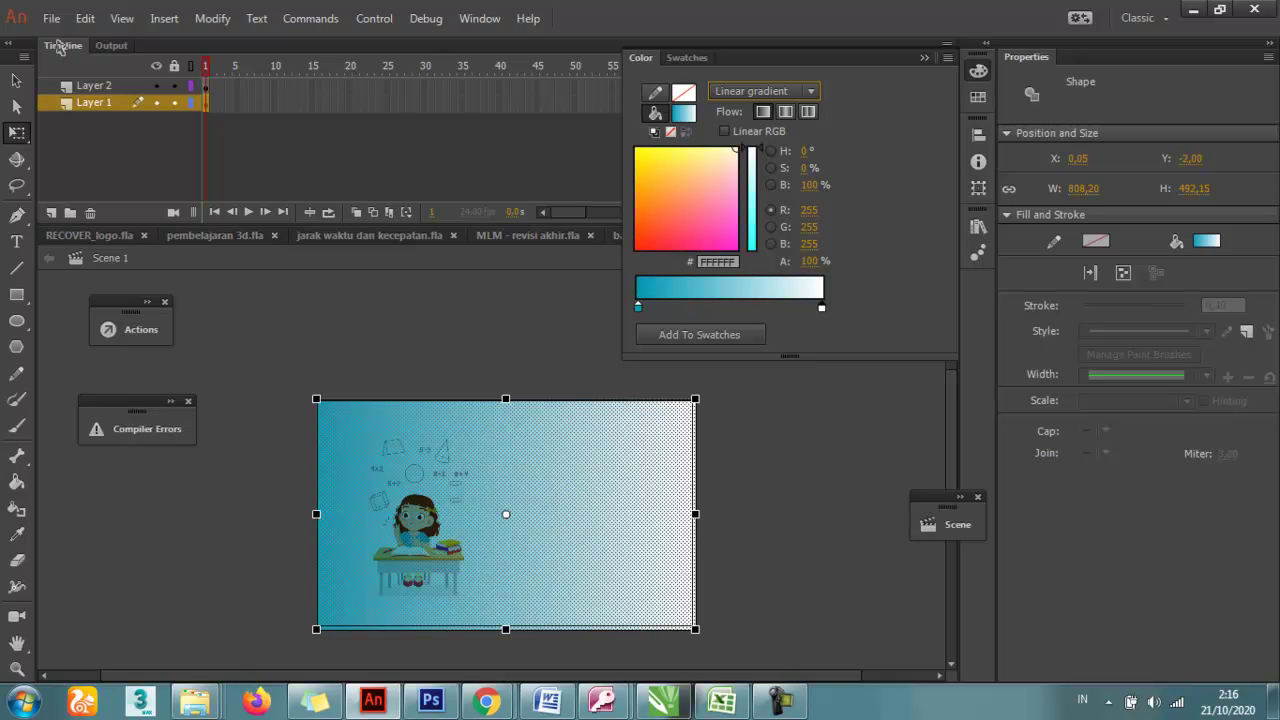
double_click(638, 307)
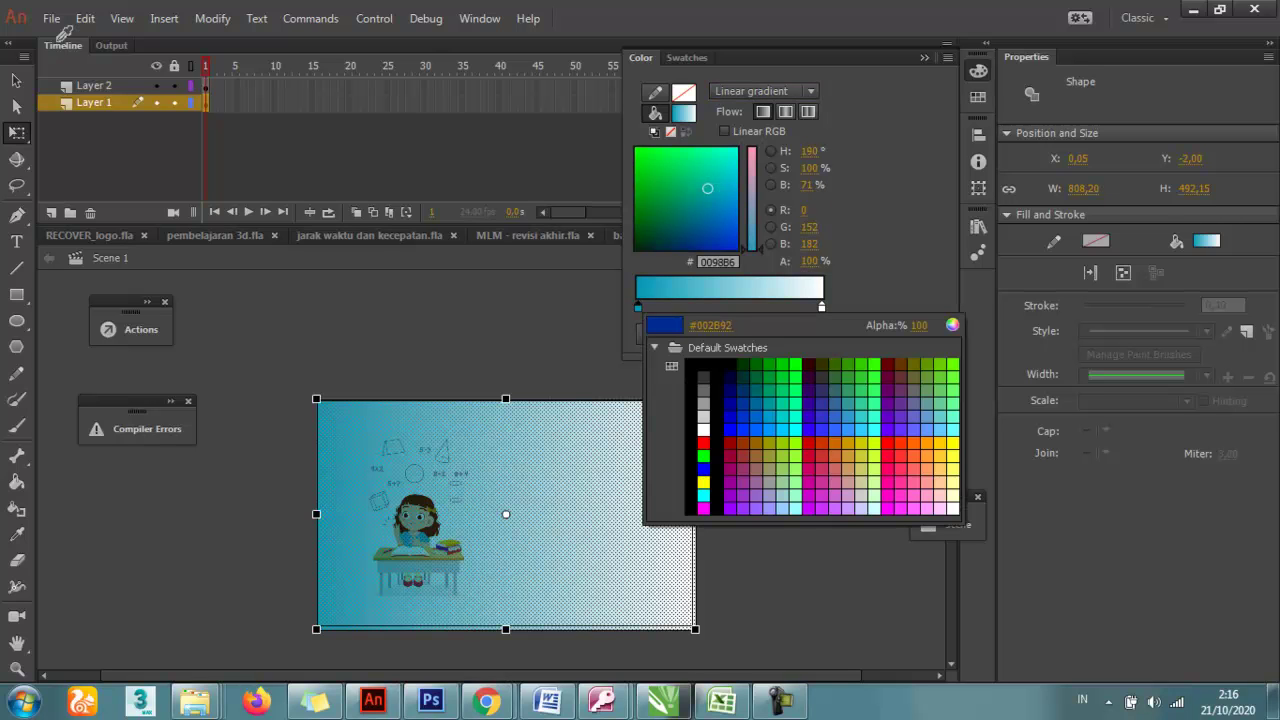
left_click(721, 154)
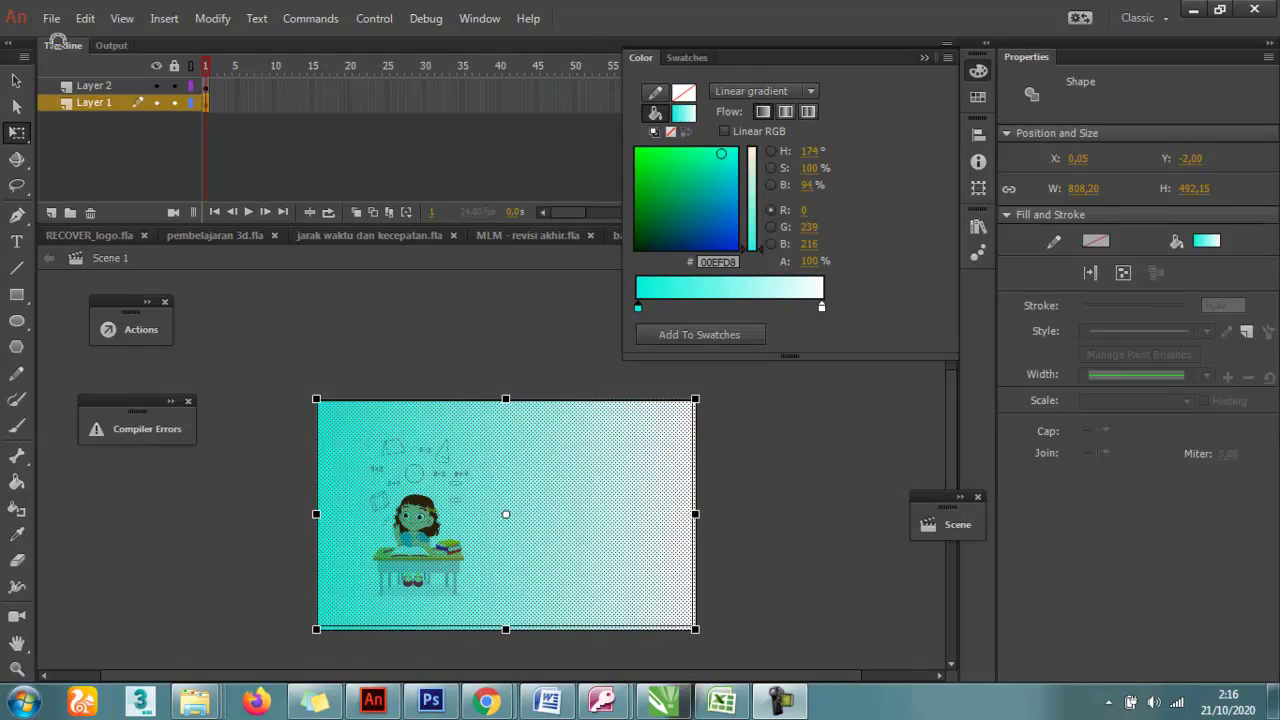
left_click(775, 470)
left_click(620, 490)
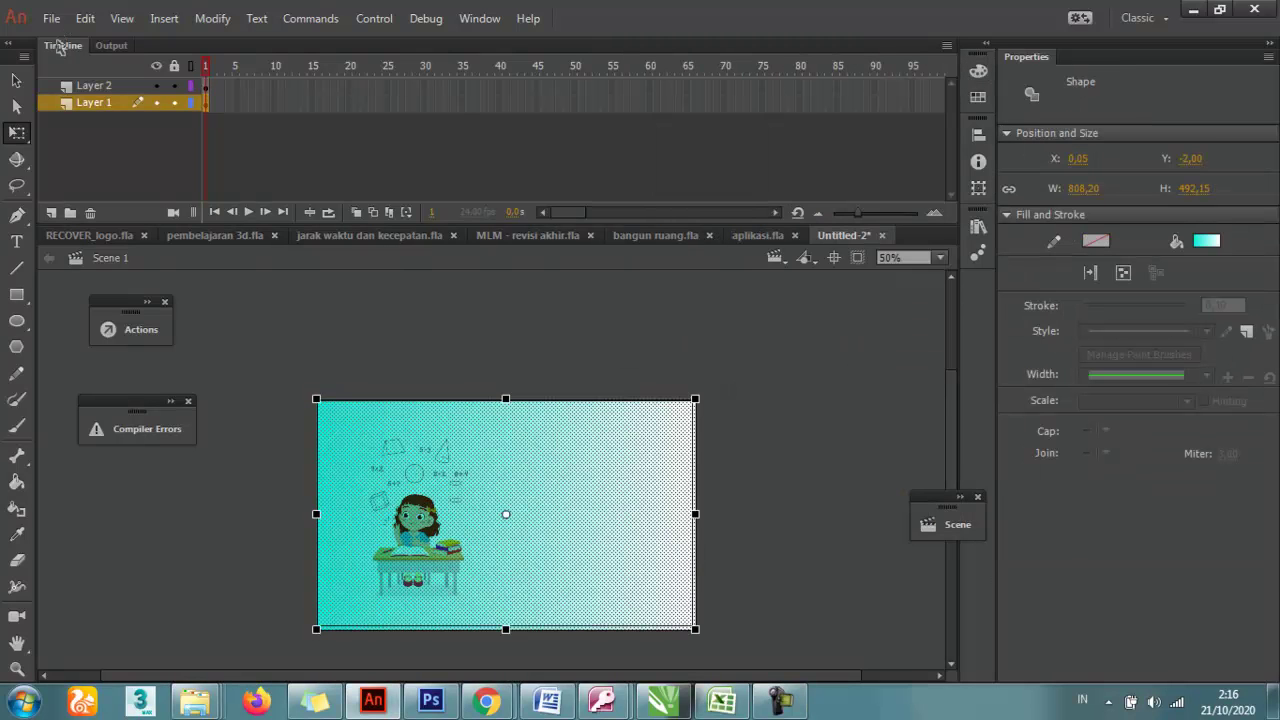
Swap the two gradient colours so that the background runs from white on the left to turquoise on the right
left_click(978, 71)
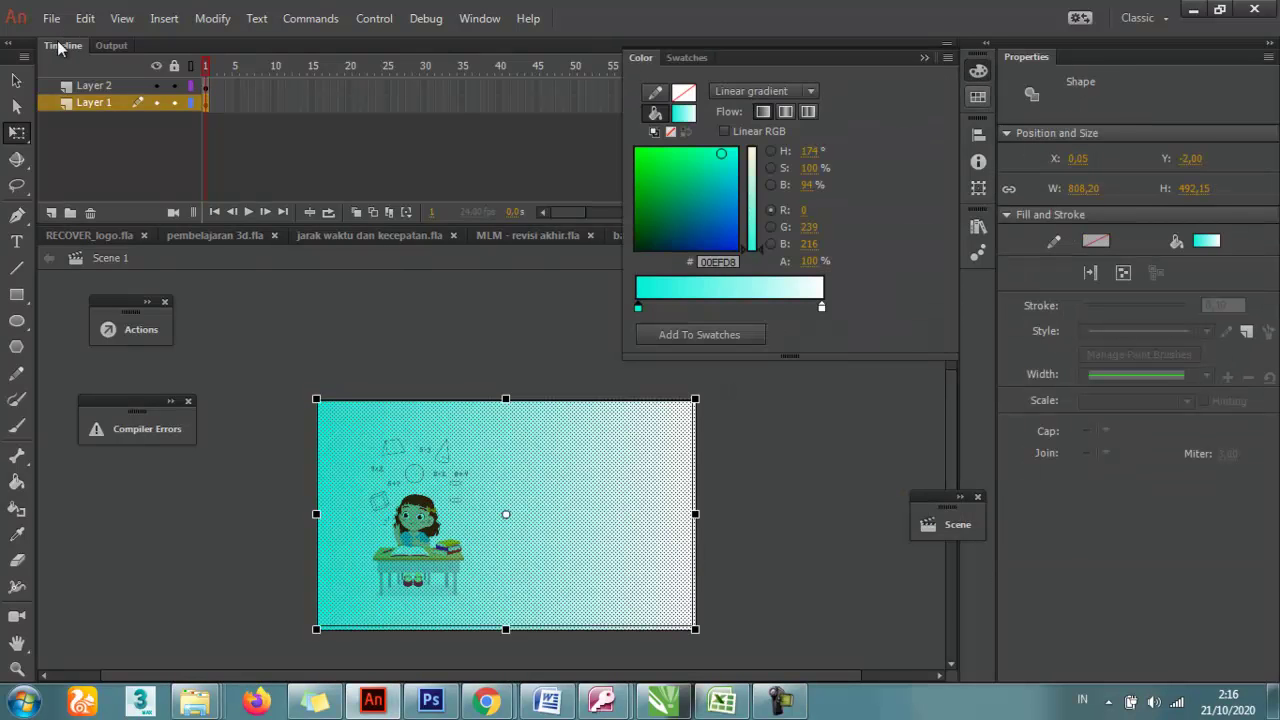
left_click(821, 307)
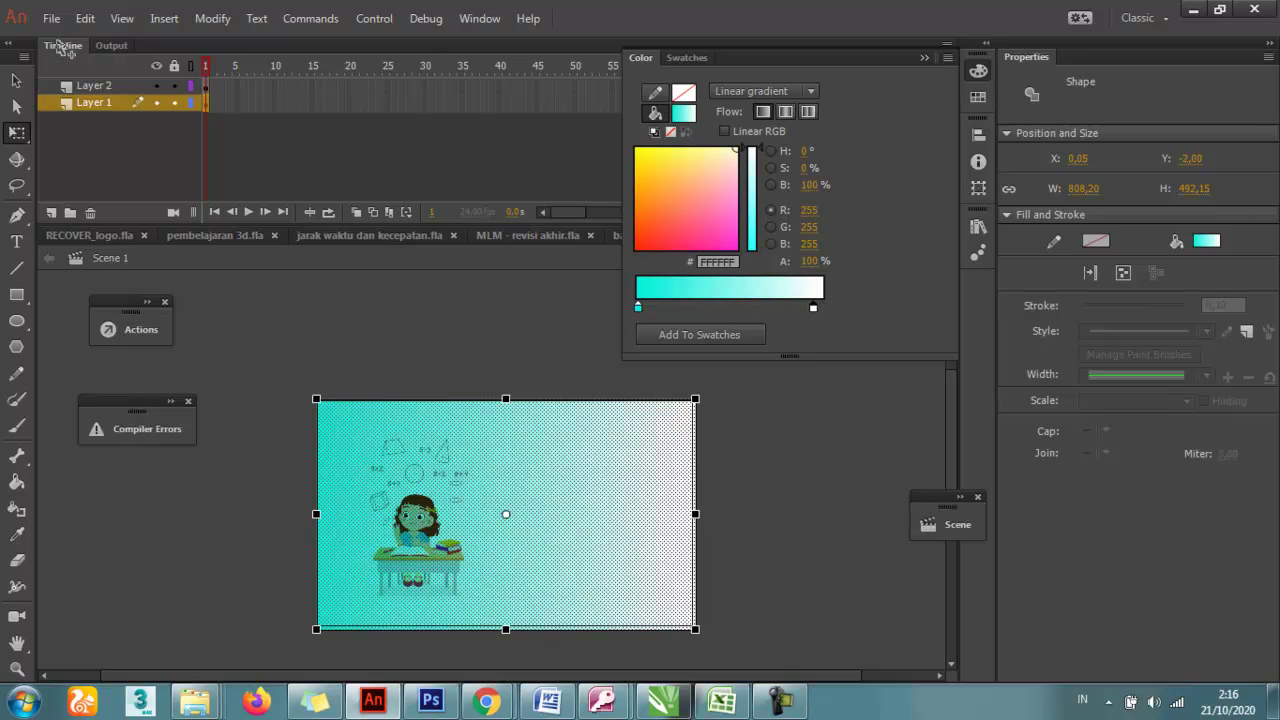
left_click(638, 307)
mouse_move(638, 307)
left_mouse_down()
mouse_move(818, 307)
mouse_move(638, 307)
left_mouse_up()
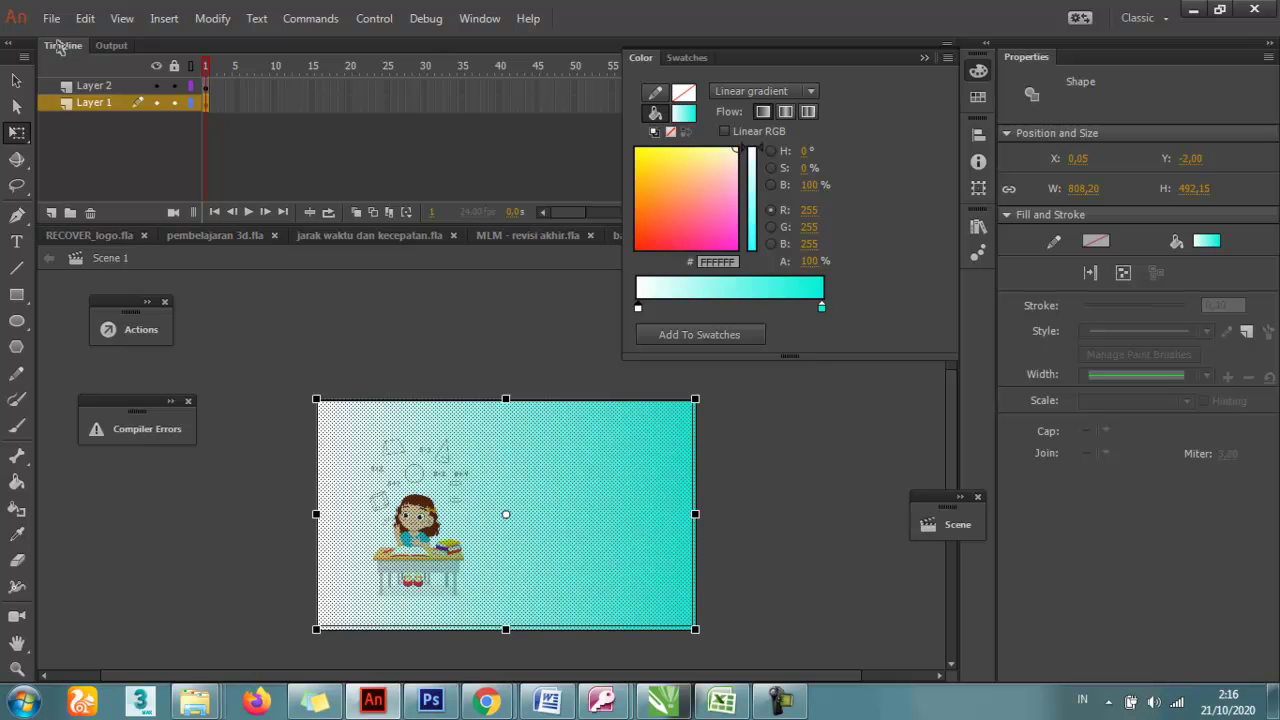
left_click(790, 460)
key("ctrl+a")
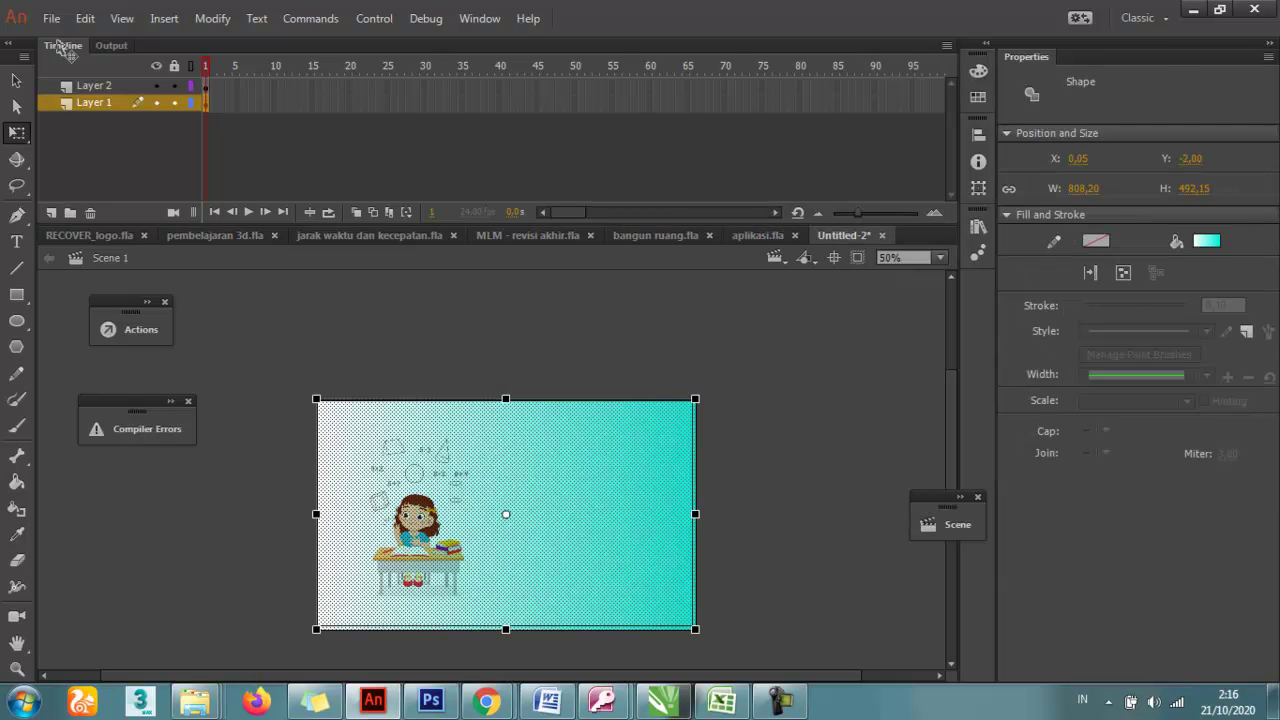
key("ctrl+shift+a")
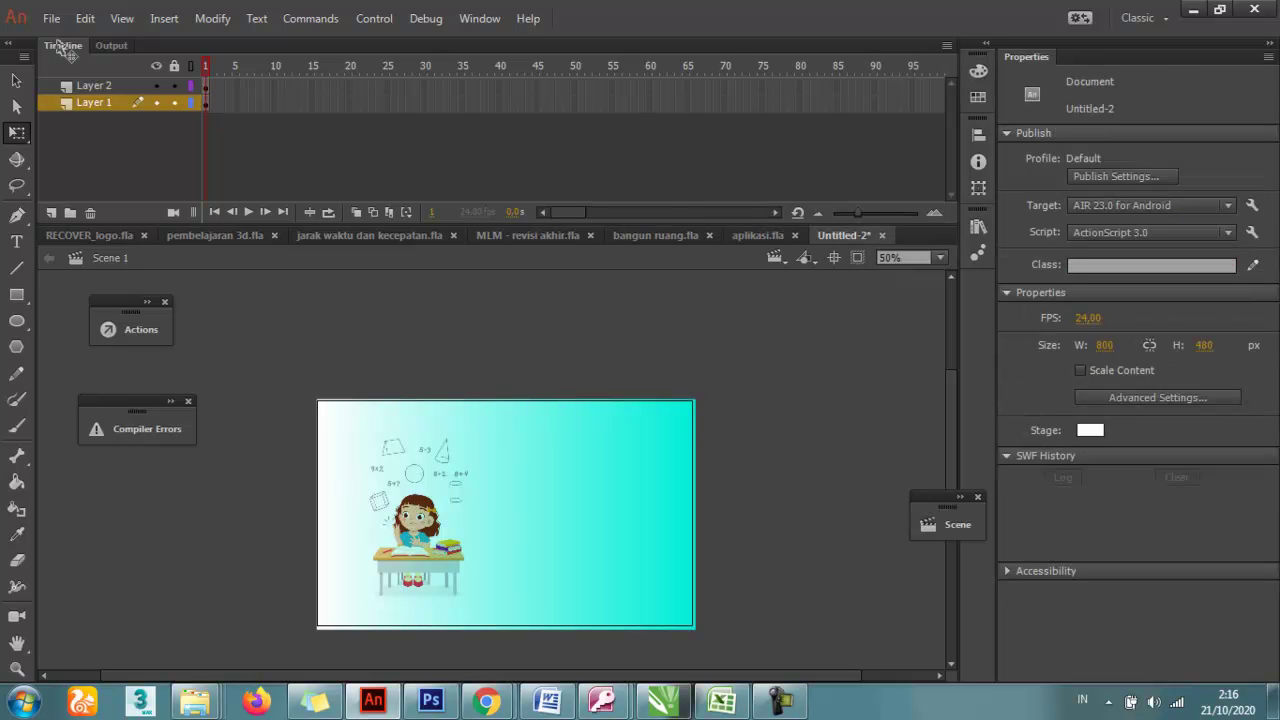
key("ctrl+a")
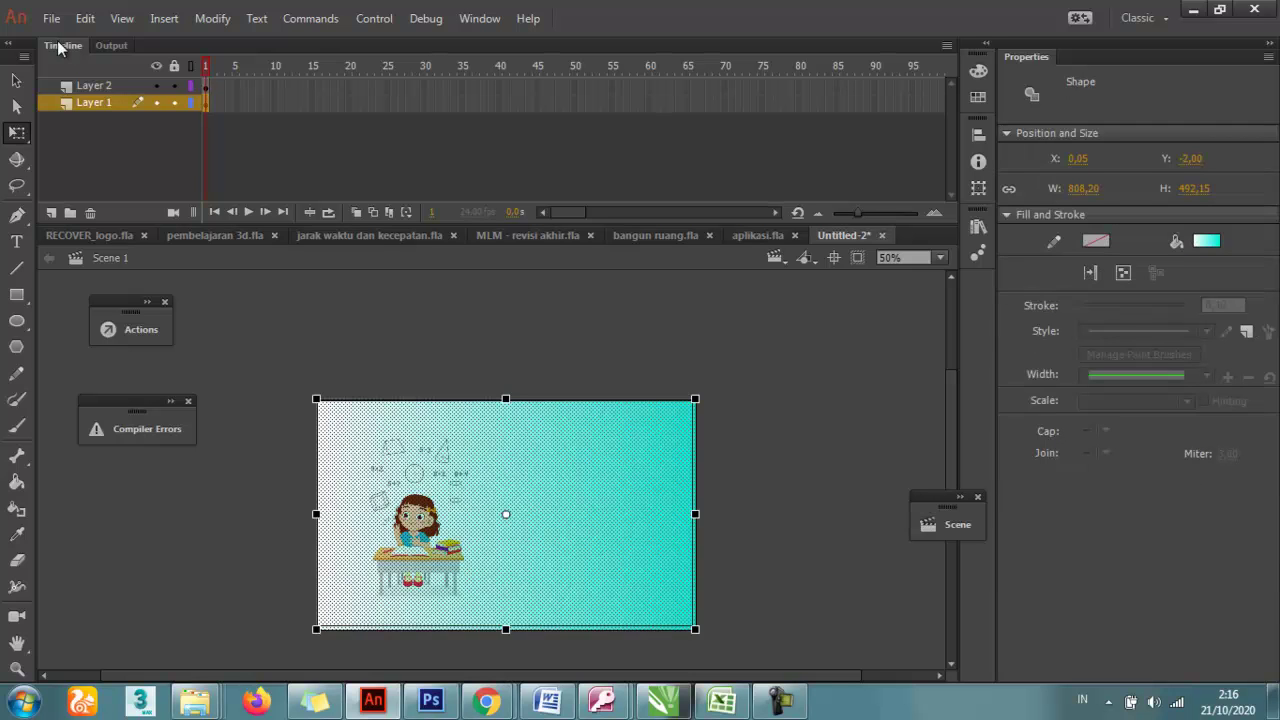
left_click(1207, 241)
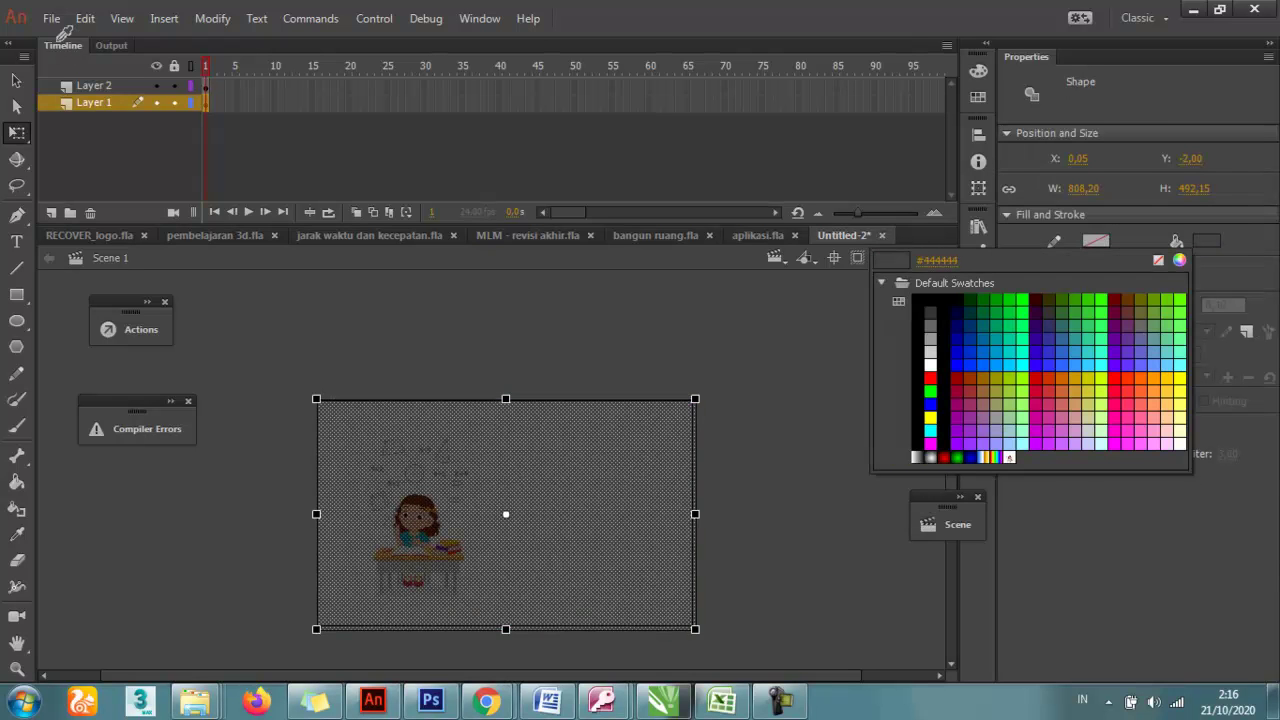
left_click(58, 41)
left_click(57, 41)
key("ctrl+z")
key("ctrl+z")
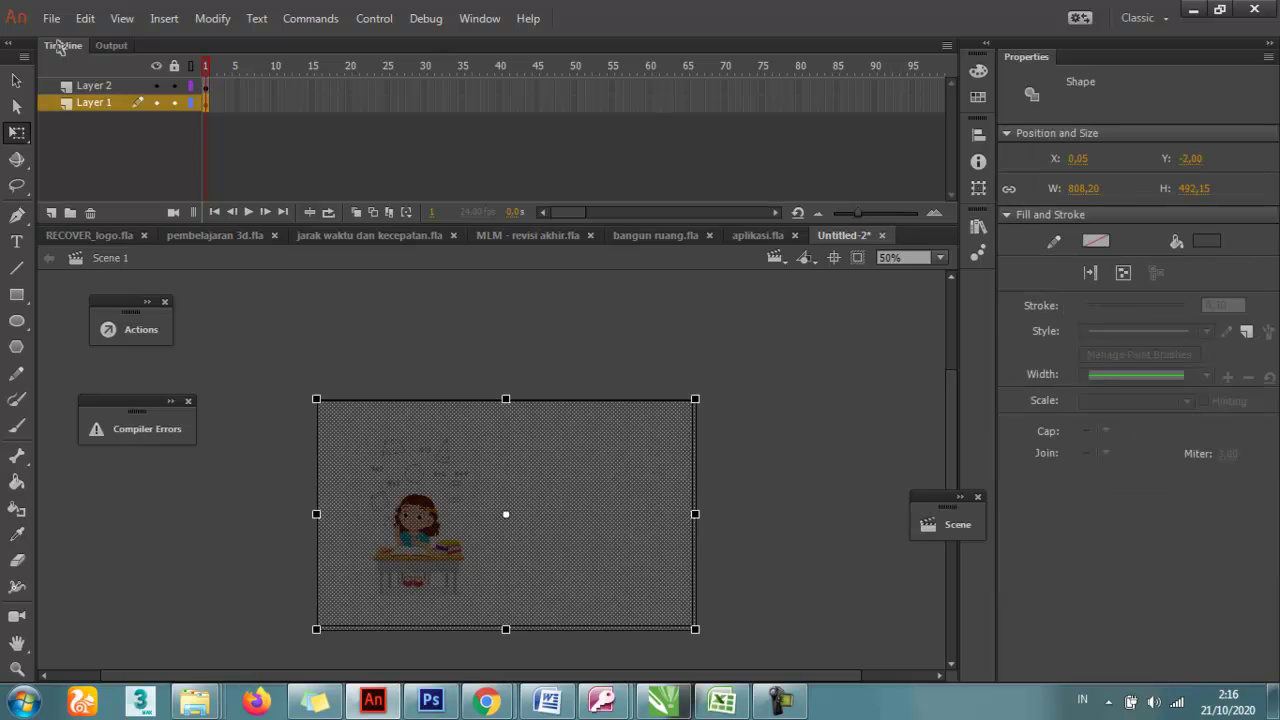
Rotate the background gradient to run vertically from white above to turquoise below, shorten it to the stage height, and shift it slightly downward
left_click(17, 133)
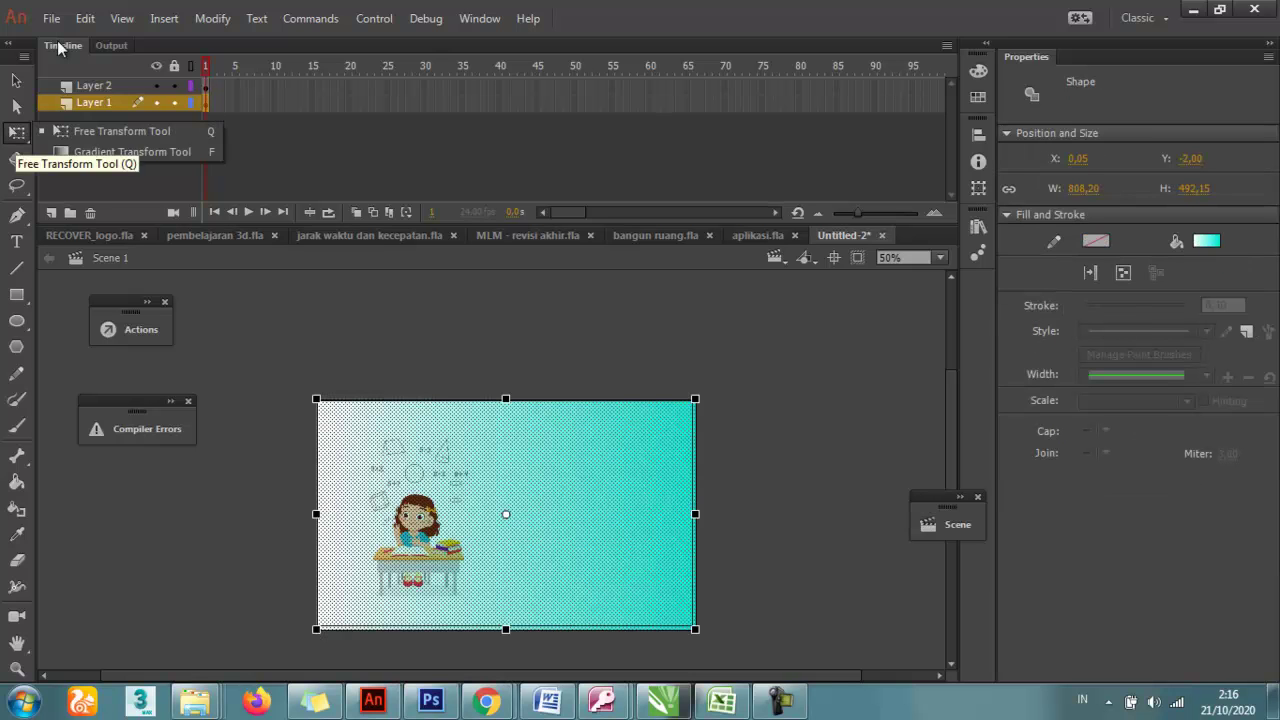
left_click(120, 152)
left_click_drag(696, 400, 586, 643)
scroll(586, 643, "down", 3)
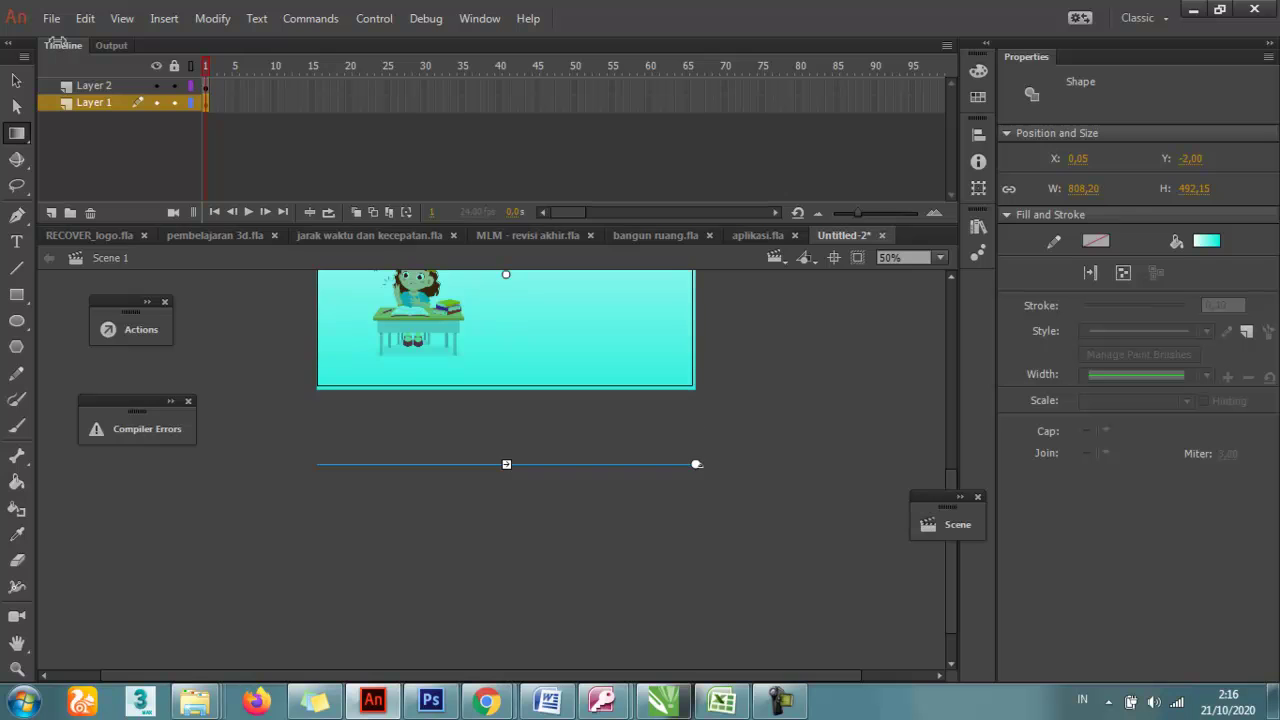
left_click_drag(506, 464, 506, 389)
scroll(500, 470, "up", 3)
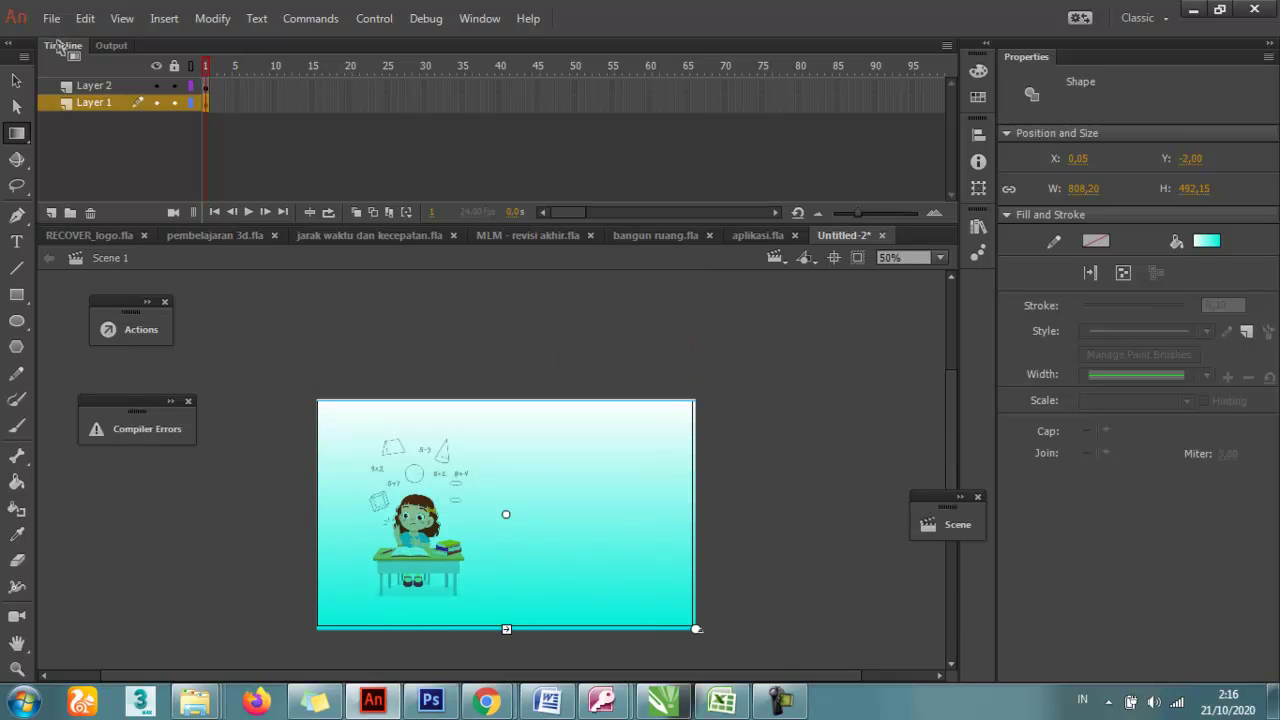
mouse_move(506, 567)
left_mouse_down()
mouse_move(508, 609)
mouse_move(510, 550)
mouse_move(503, 583)
left_mouse_up()
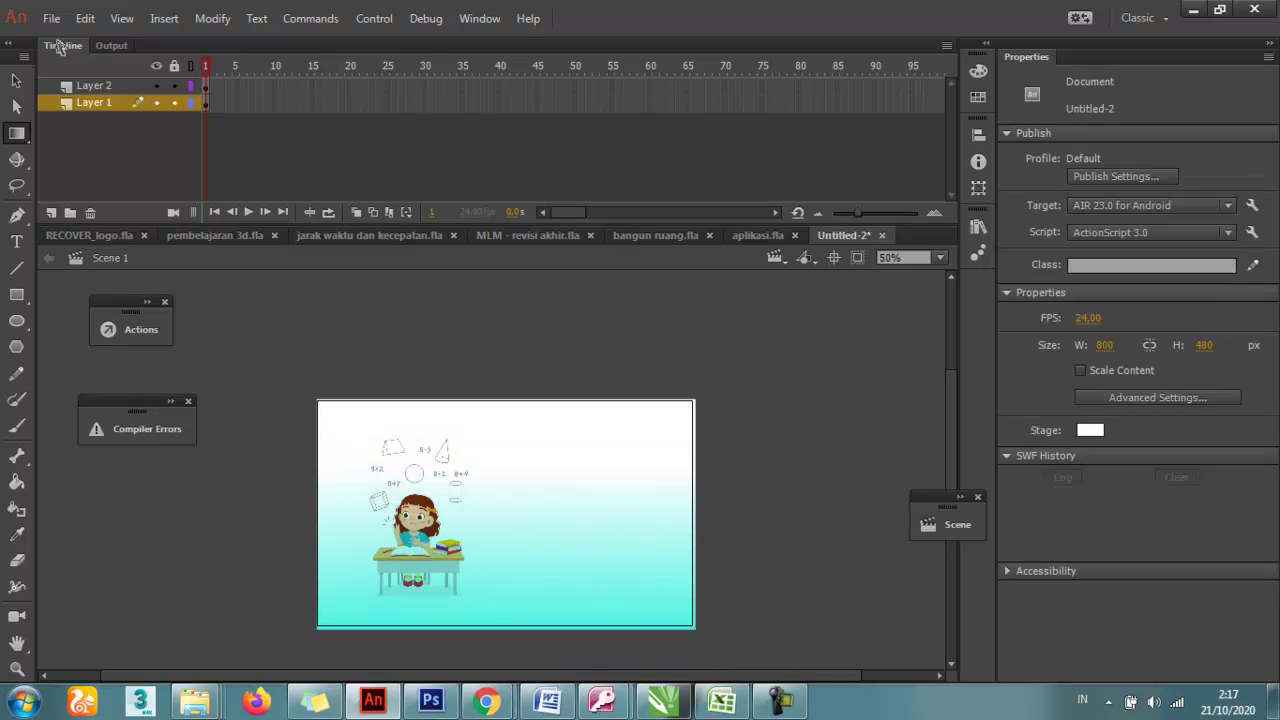
key("v")
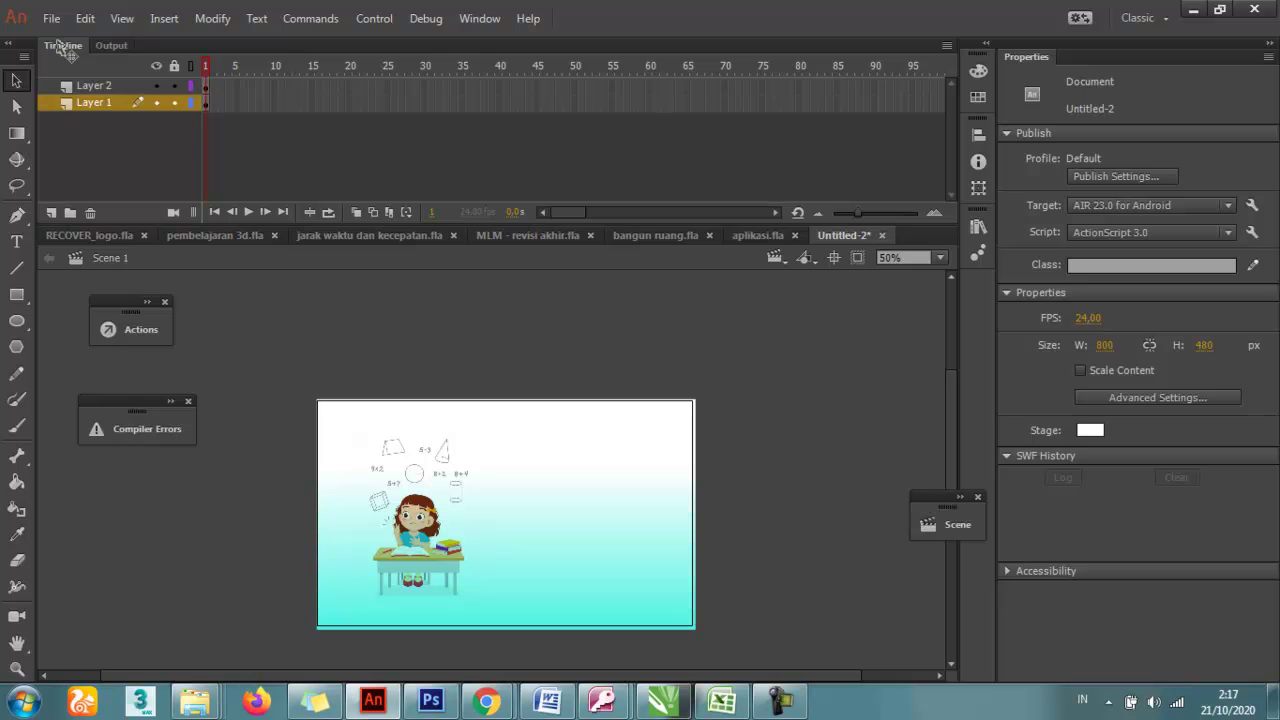
key("ctrl+a")
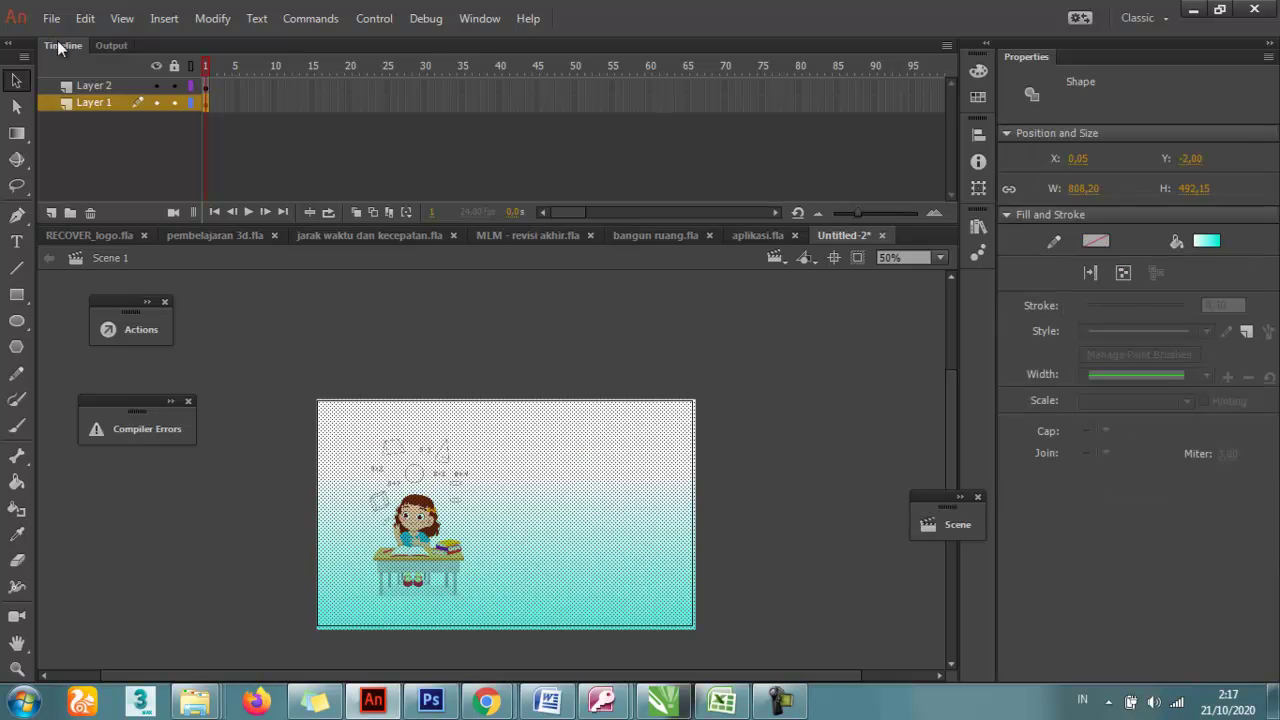
Save the document as "media pembelajaran" in Animate Document format in the PELATIHAN MTS PATI folder
type("med")
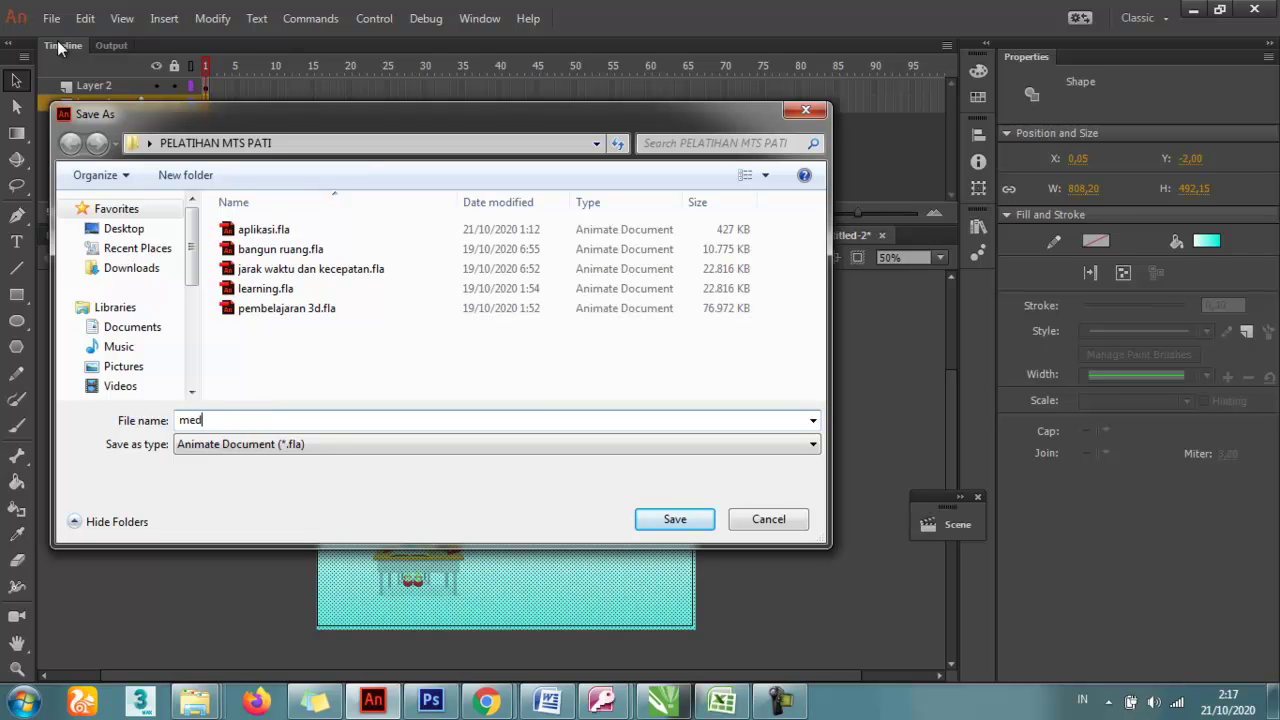
type("ia peme")
key("BackSpace")
type("nbe")
key("BackSpace")
key("BackSpace")
key("BackSpace")
type("bela")
key("Return")
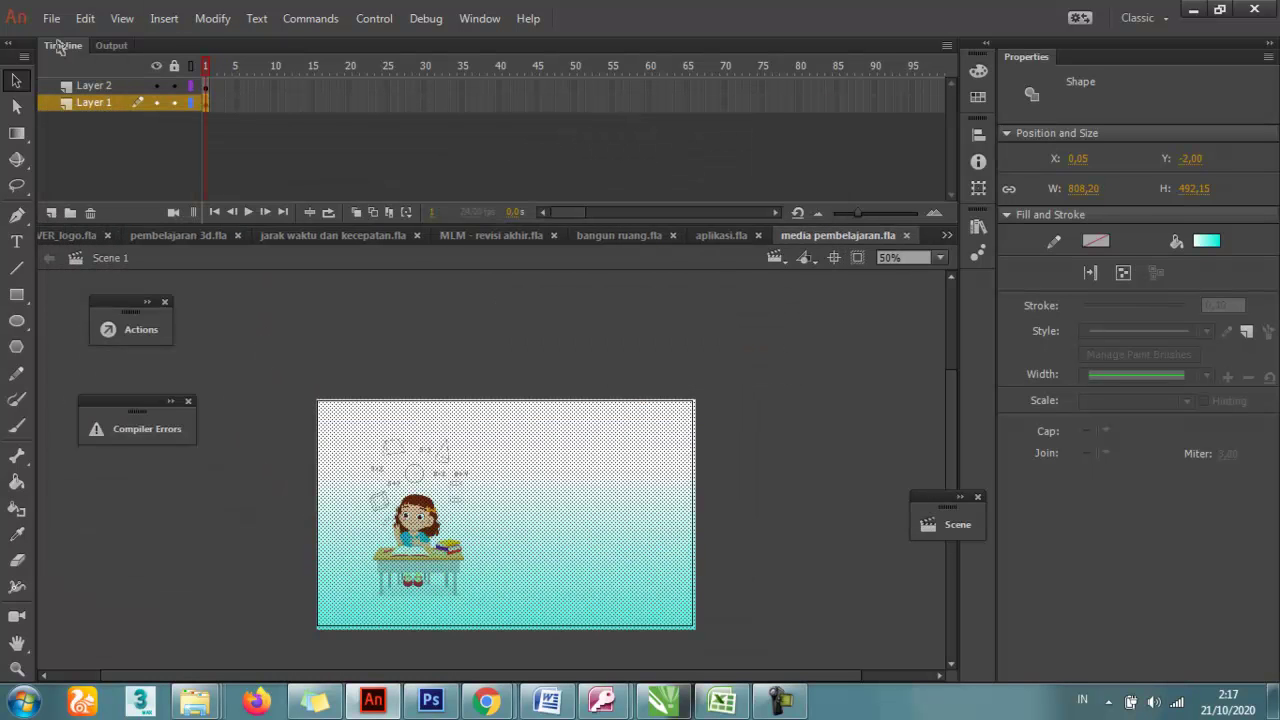
Lock Layer 1 and Layer 2, add a new layer above them, and save the document
left_click(250, 345)
left_click(174, 103)
left_click(174, 86)
left_click(94, 86)
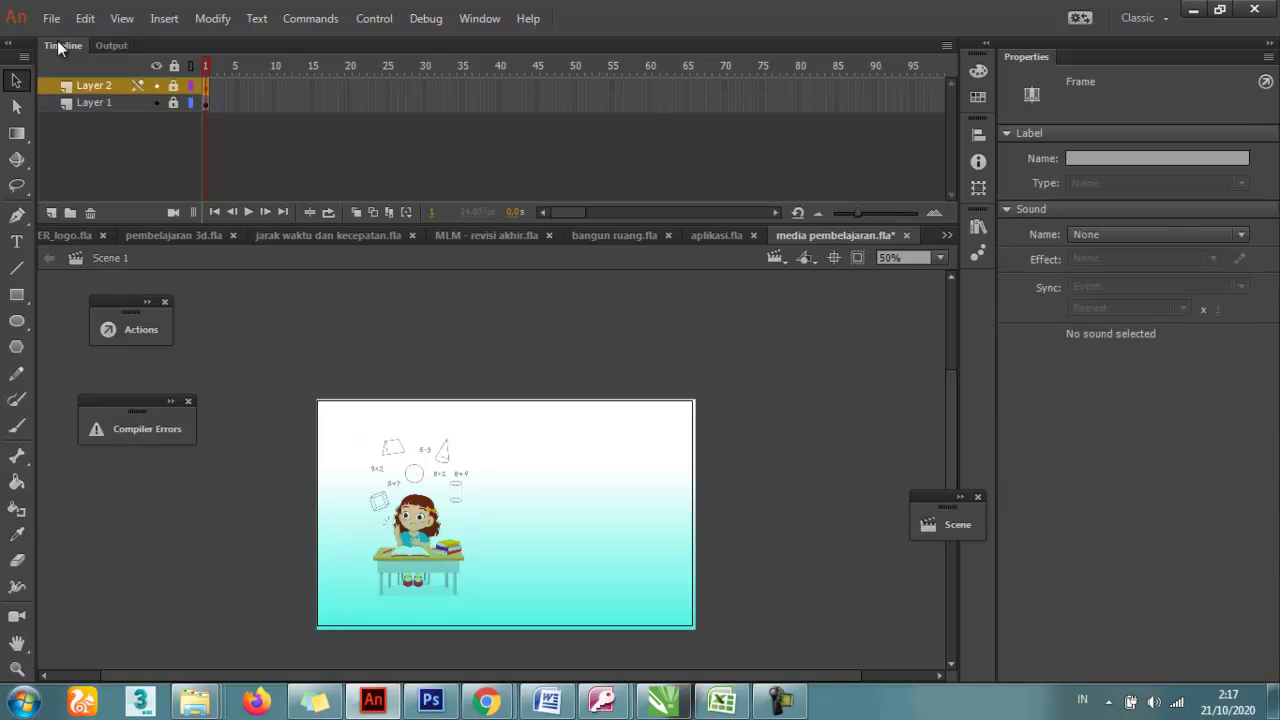
left_click(51, 212)
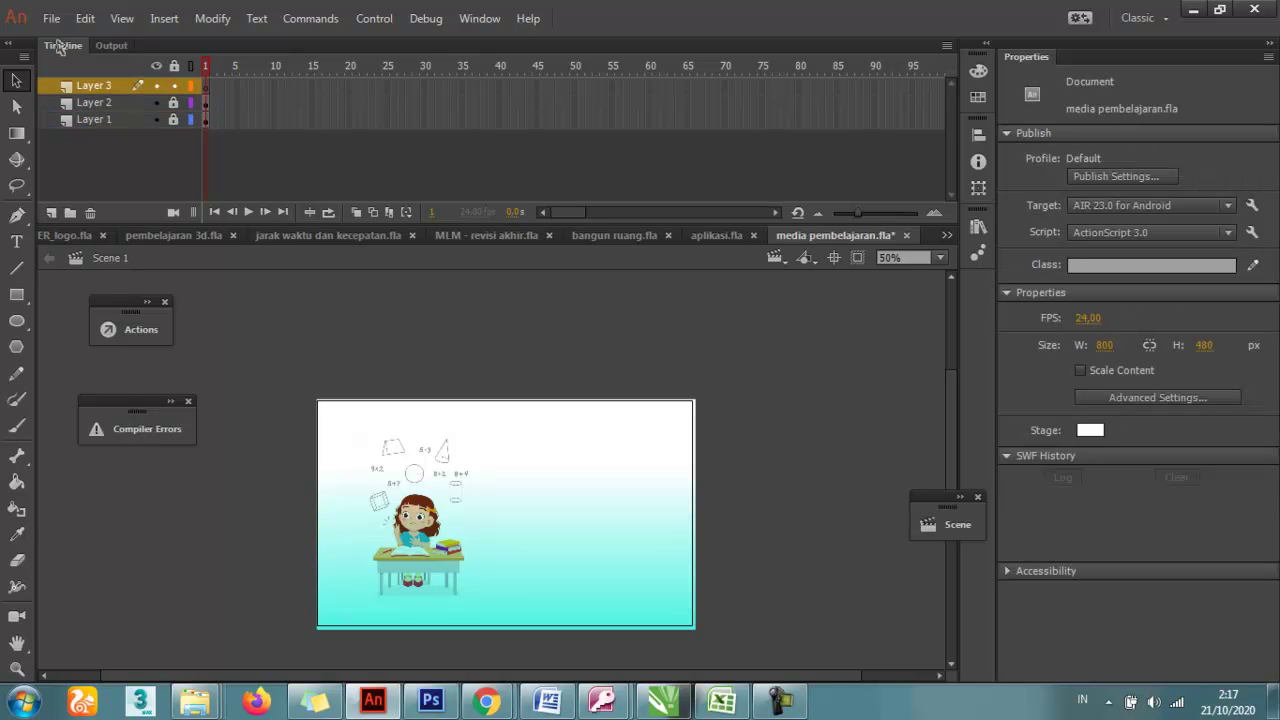
key("ctrl+s")
Add a two-line static text title reading "media pembelajaran" and "BANGUN RUANG" on Layer 3, beside the girl illustration
left_click(16, 320)
key("t")
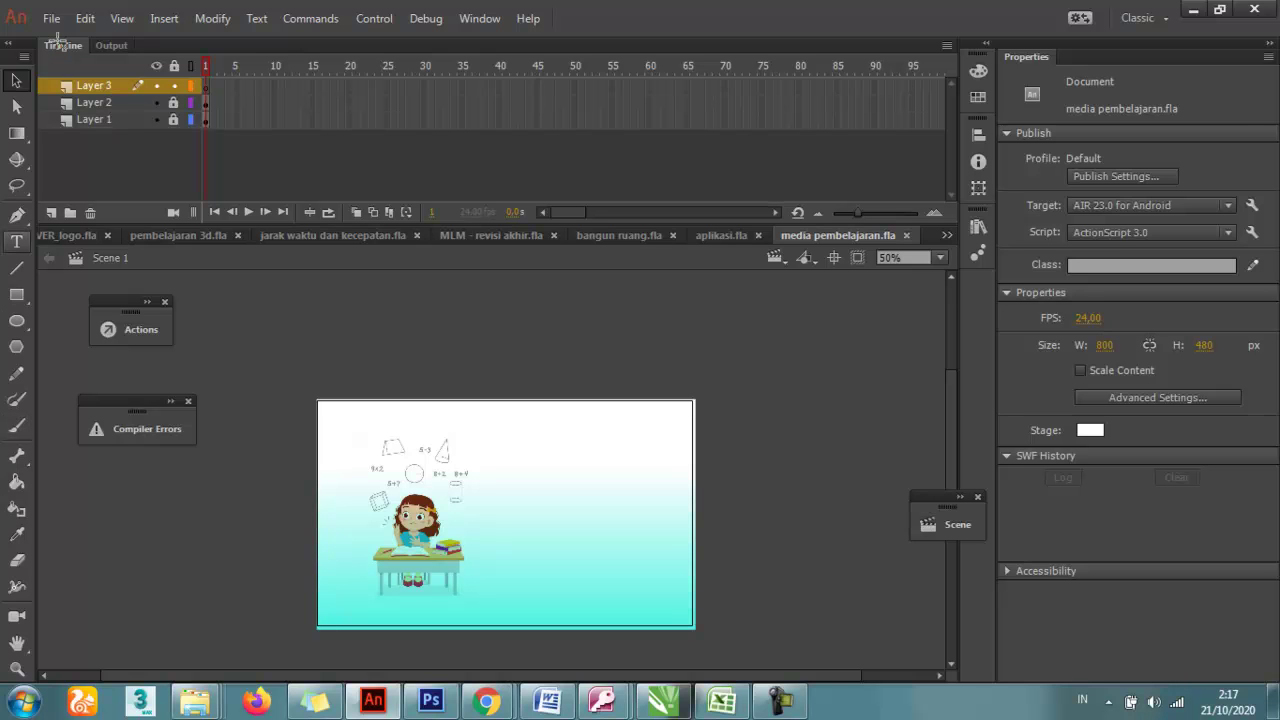
left_click(557, 440)
type("med")
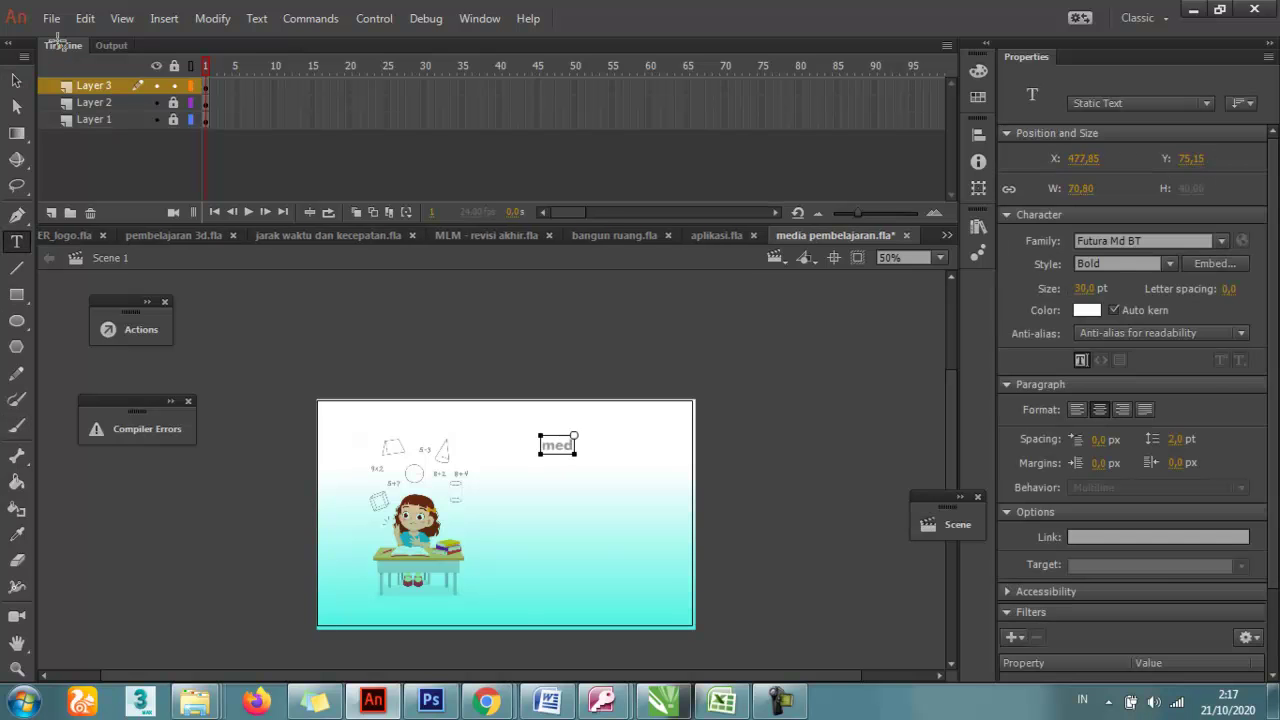
type("ia pembelajaran")
key("Return")
type("BA")
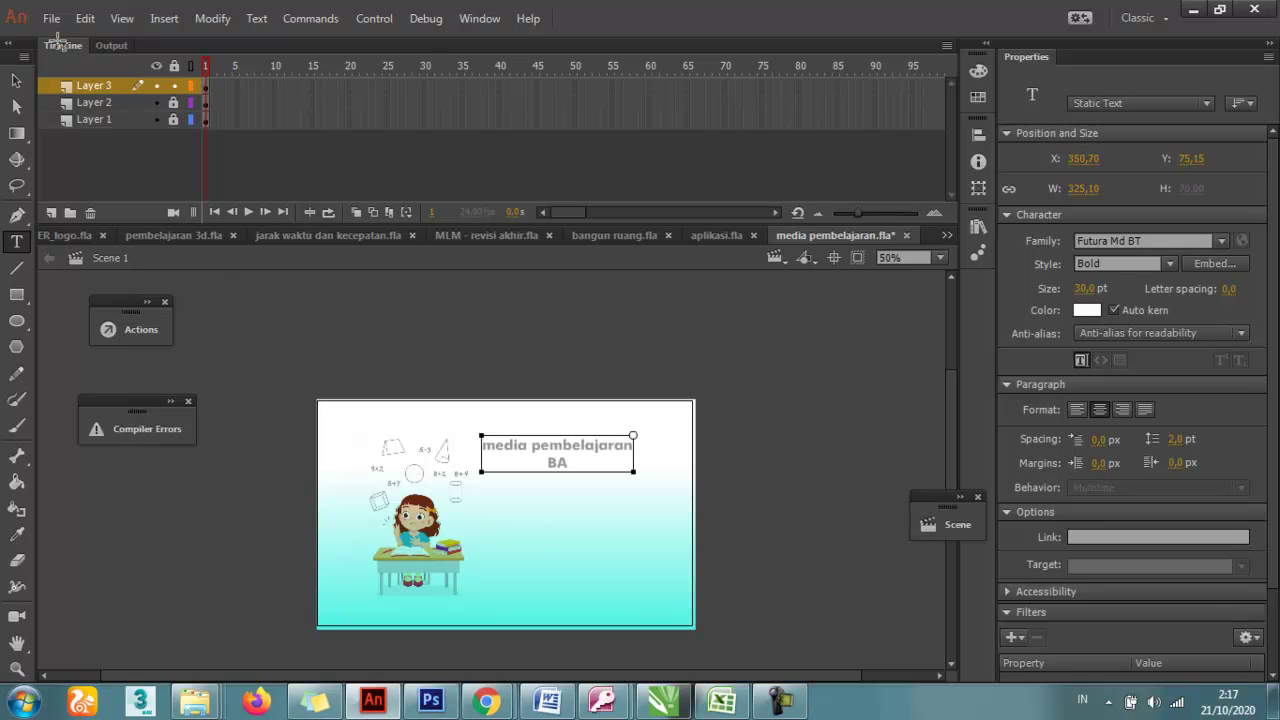
type("NGUN RUANG")
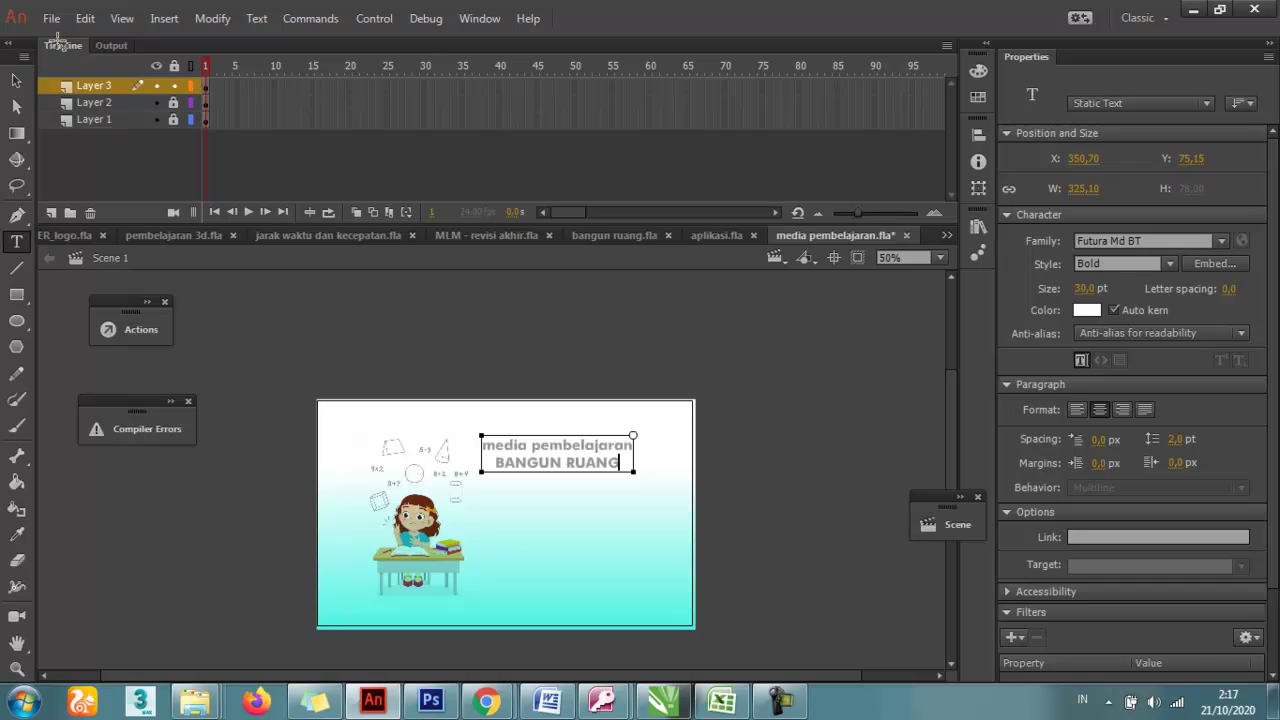
key("ctrl+=")
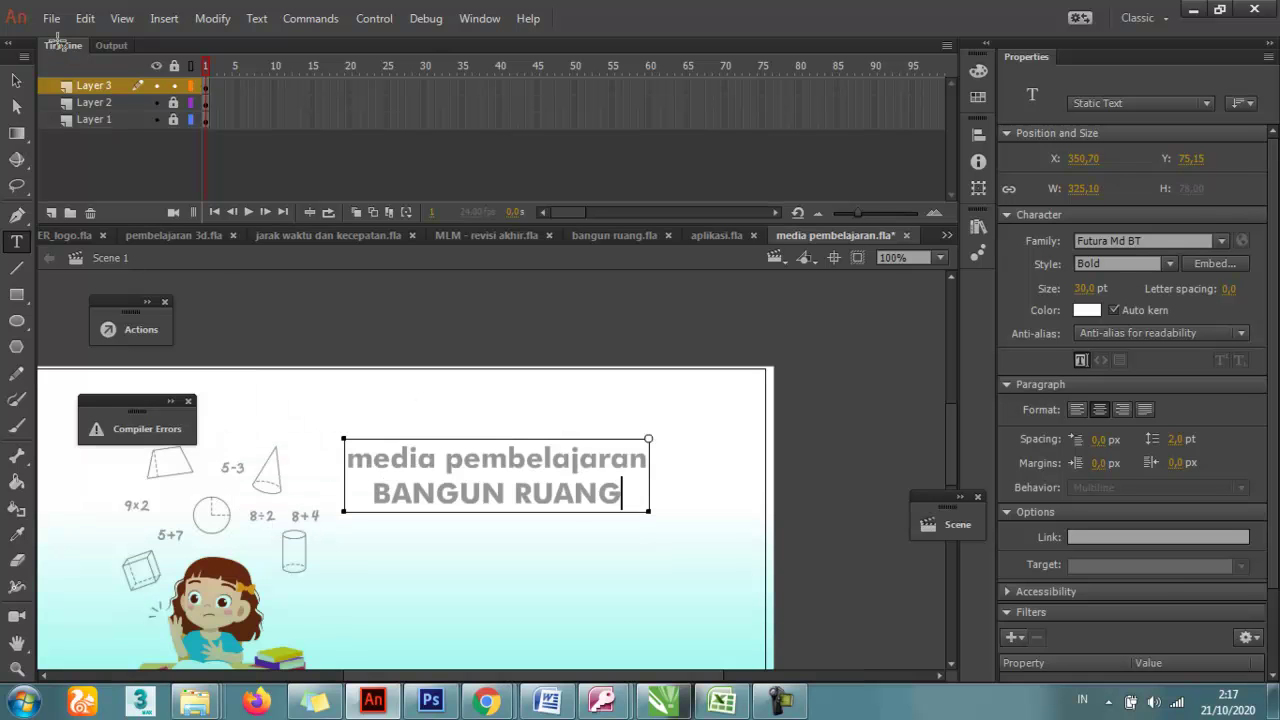
key("Escape")
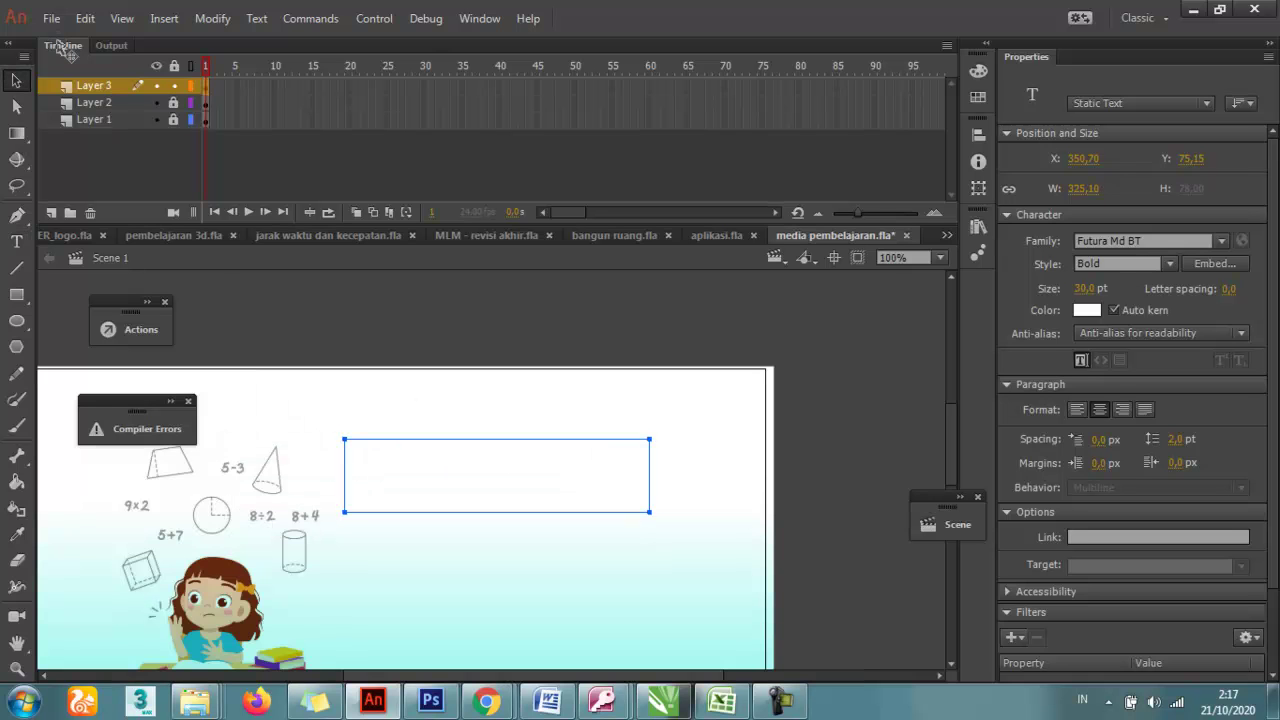
Move the title to about X 434,70 and Y 85,15 and colour its text blue
left_click(689, 506)
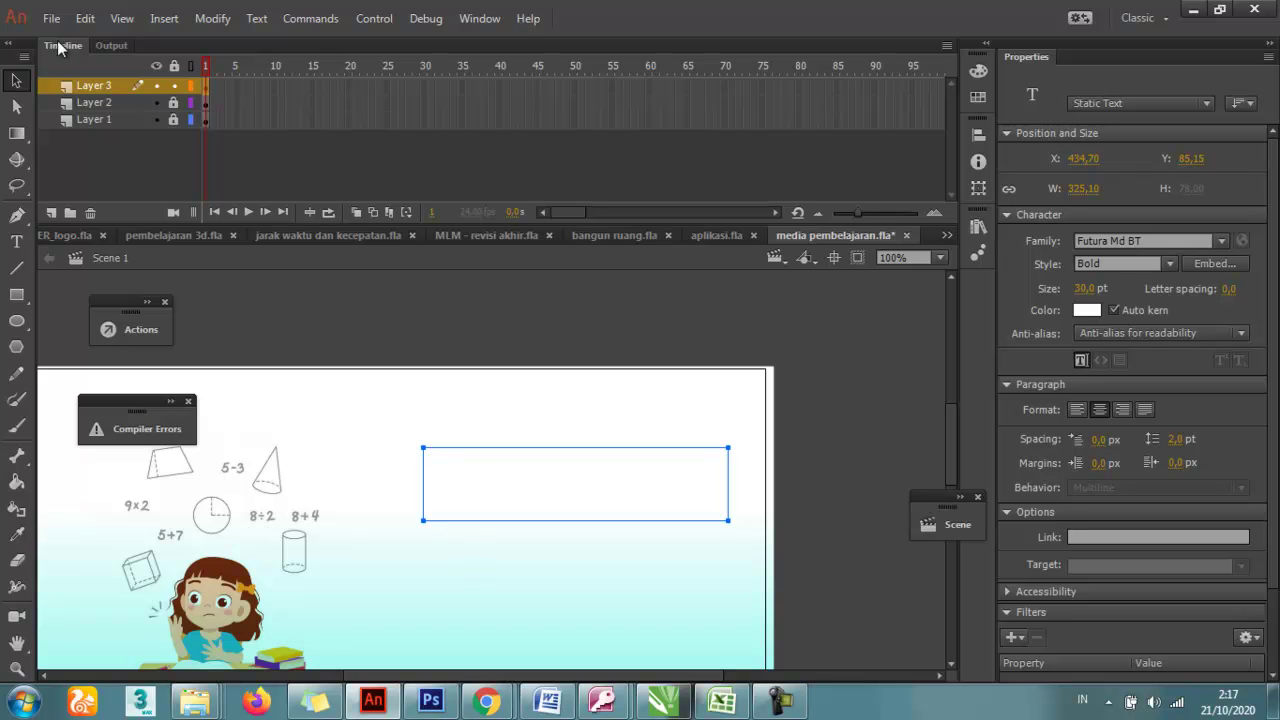
left_click(1087, 310)
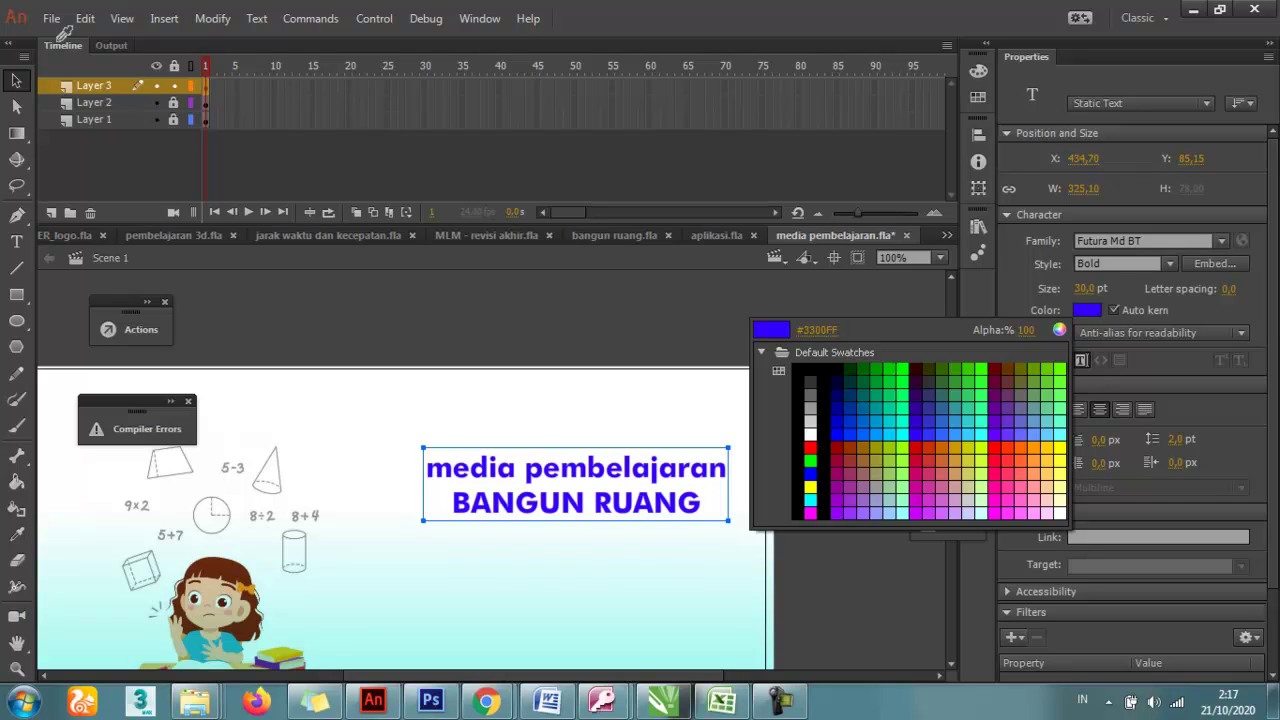
left_click(60, 46)
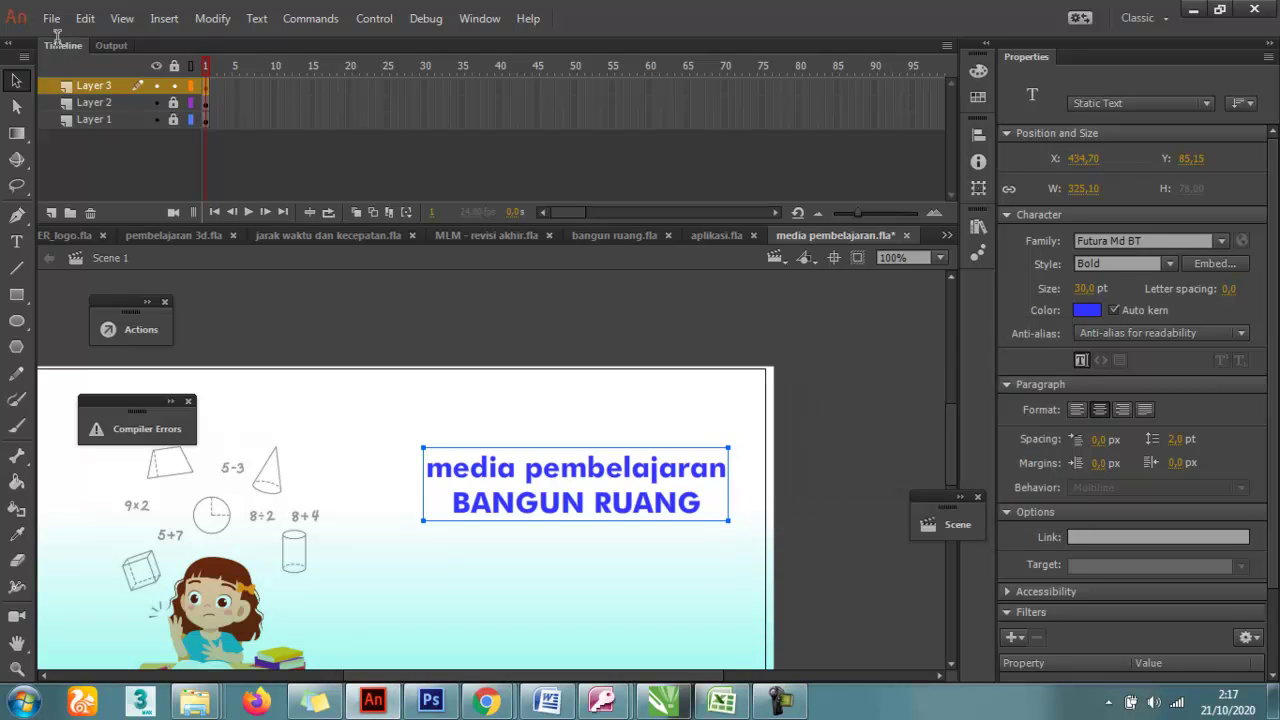
Capitalise the initial letters of the title's first line so it reads "Media Pembelajaran"
double_click(604, 468)
left_click_drag(543, 468, 525, 468)
key("Right")
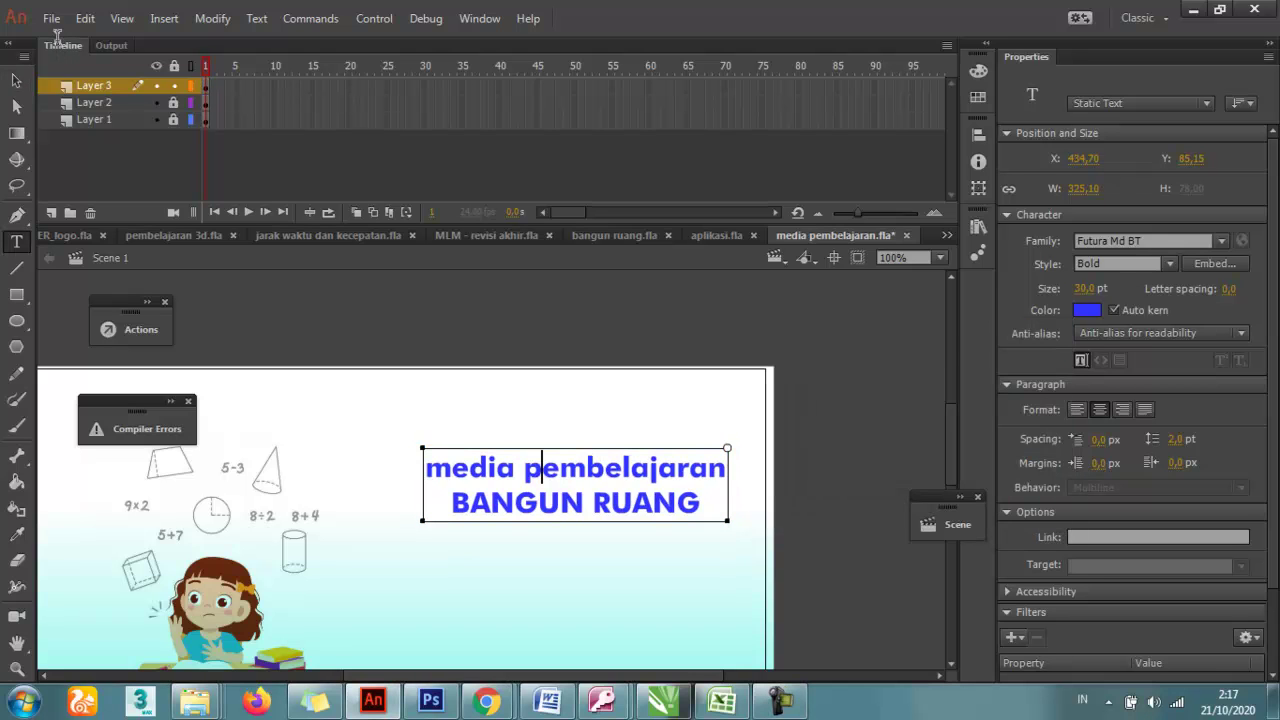
key("BackSpace")
type("p")
key("BackSpace")
type("p")
key("shift+Left")
type("P")
key("Home")
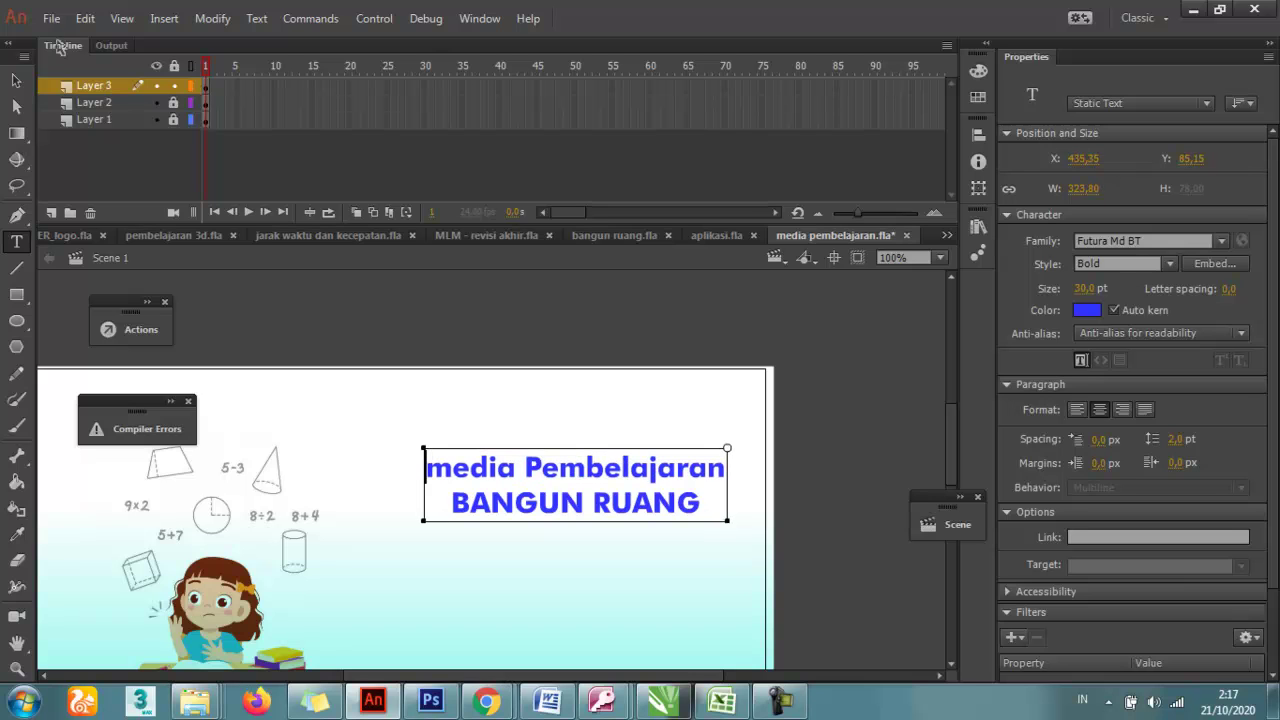
key("shift+Right")
type("M")
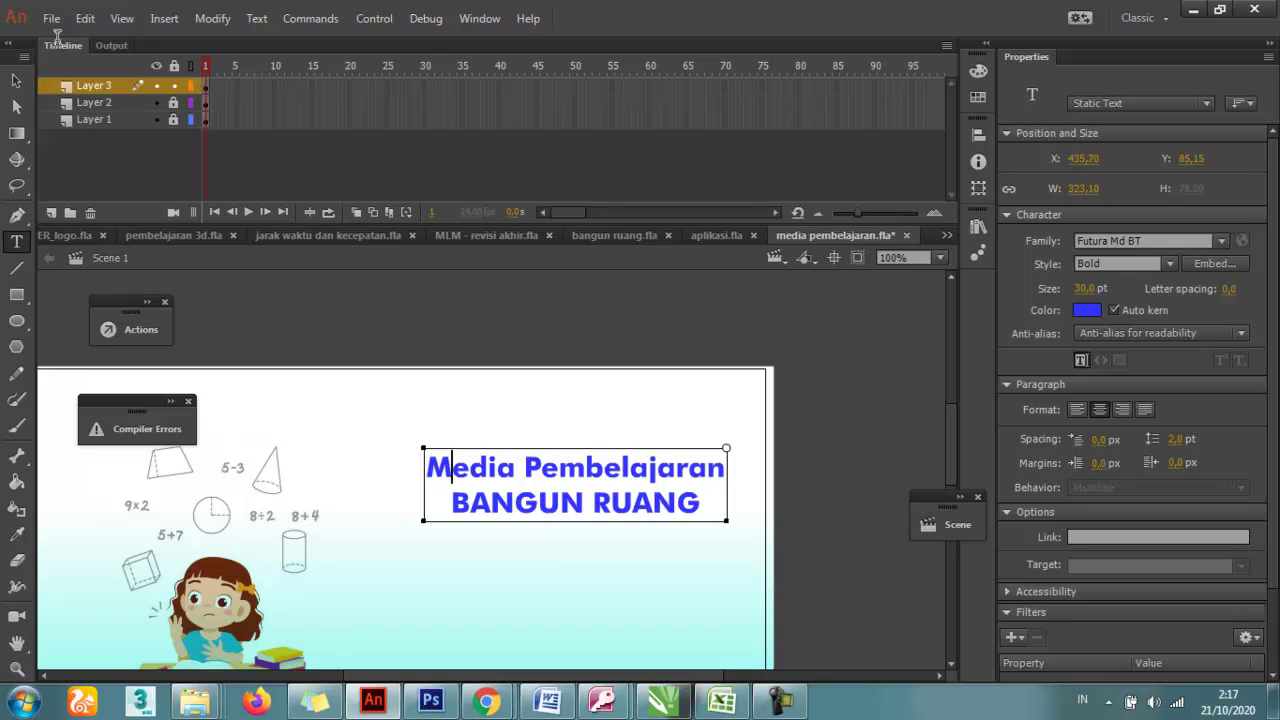
key("Escape")
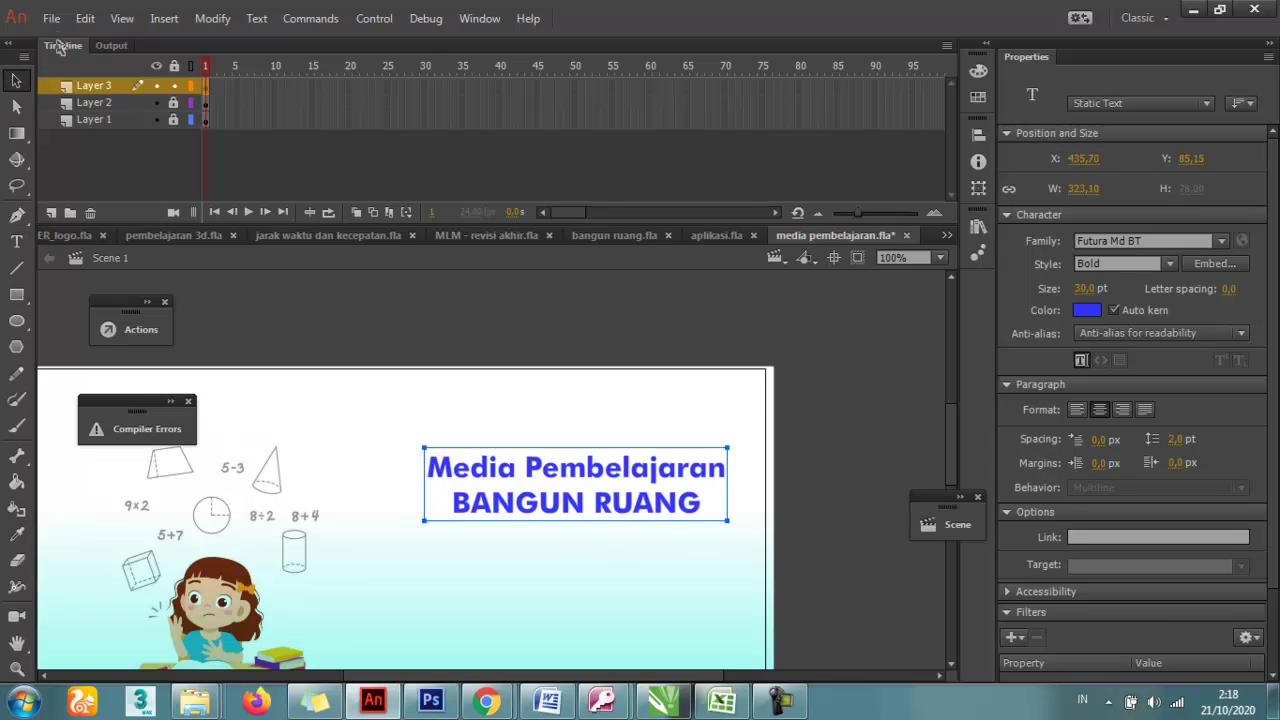
Colour the title's first line "Media Pembelajaran" red with CC0000
key("Escape")
key("t")
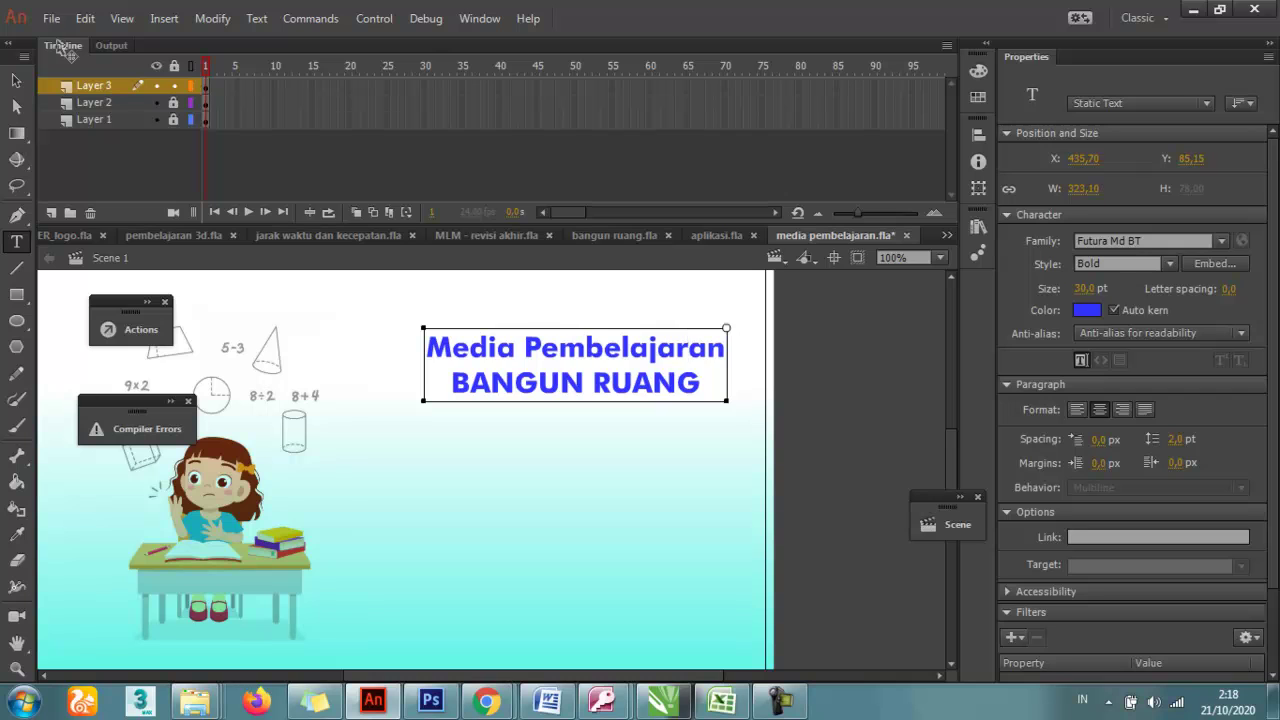
key("shift+Home")
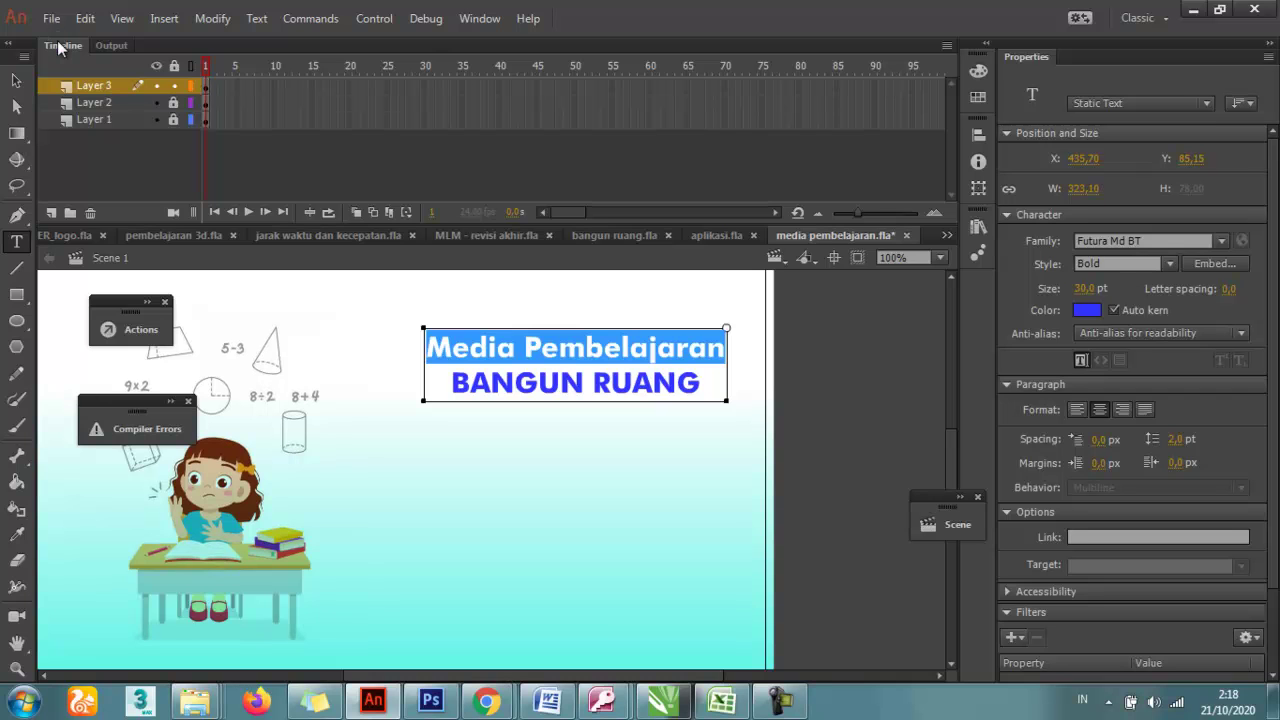
left_click(1087, 310)
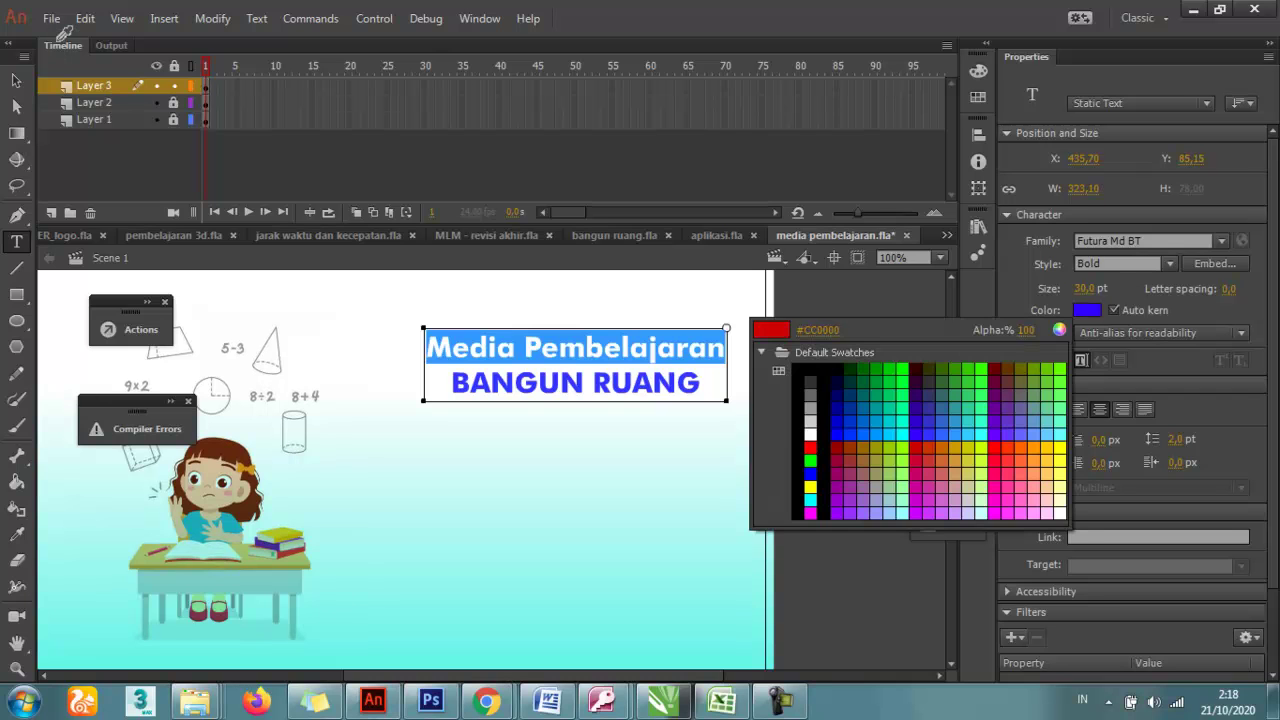
left_click(916, 448)
left_click(678, 382)
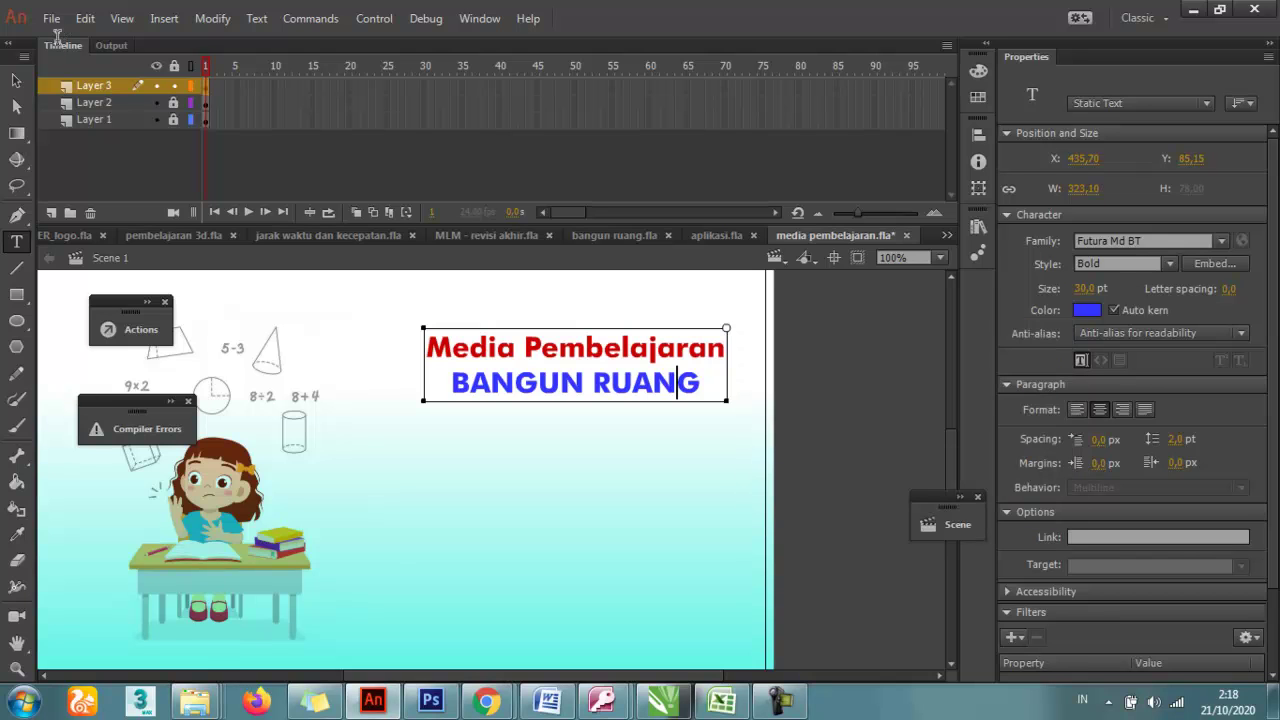
Colour the "Media Pembelajaran" line orange and shift the title slightly left to X 419,70, saving the document
left_click(16, 81)
double_click(676, 347)
left_click_drag(724, 347, 428, 347)
left_click(1087, 310)
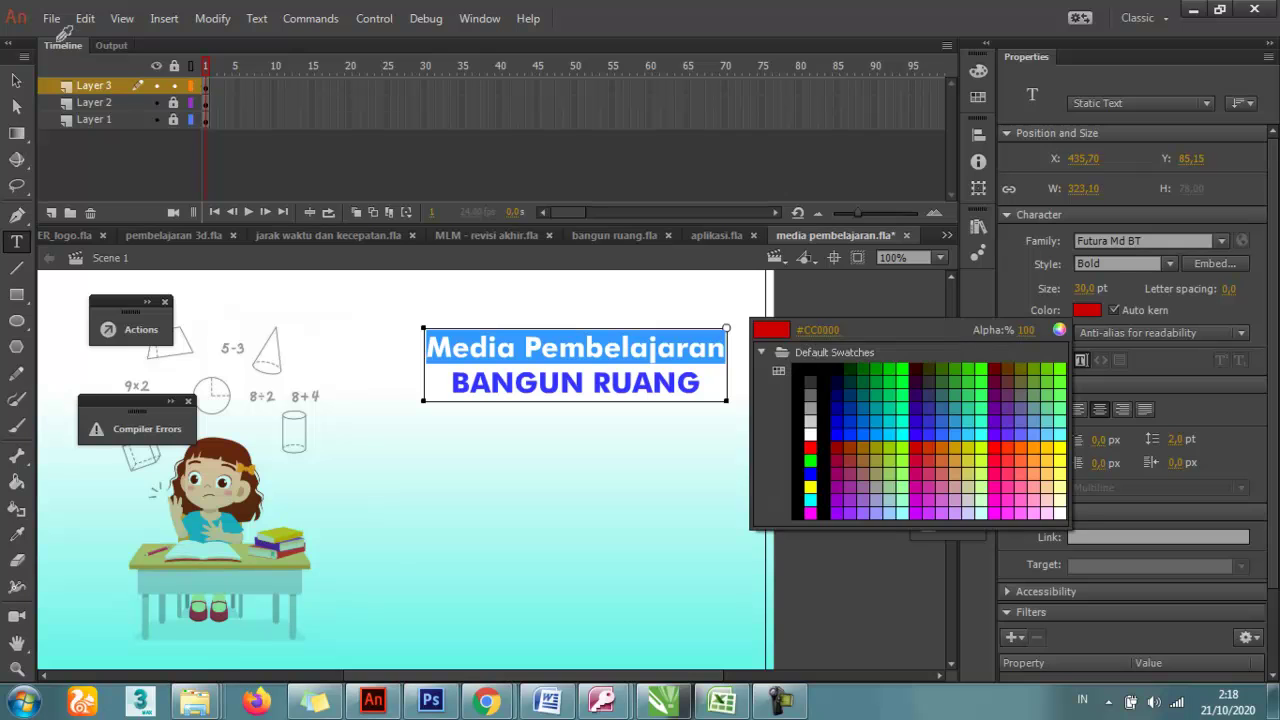
left_click(1021, 447)
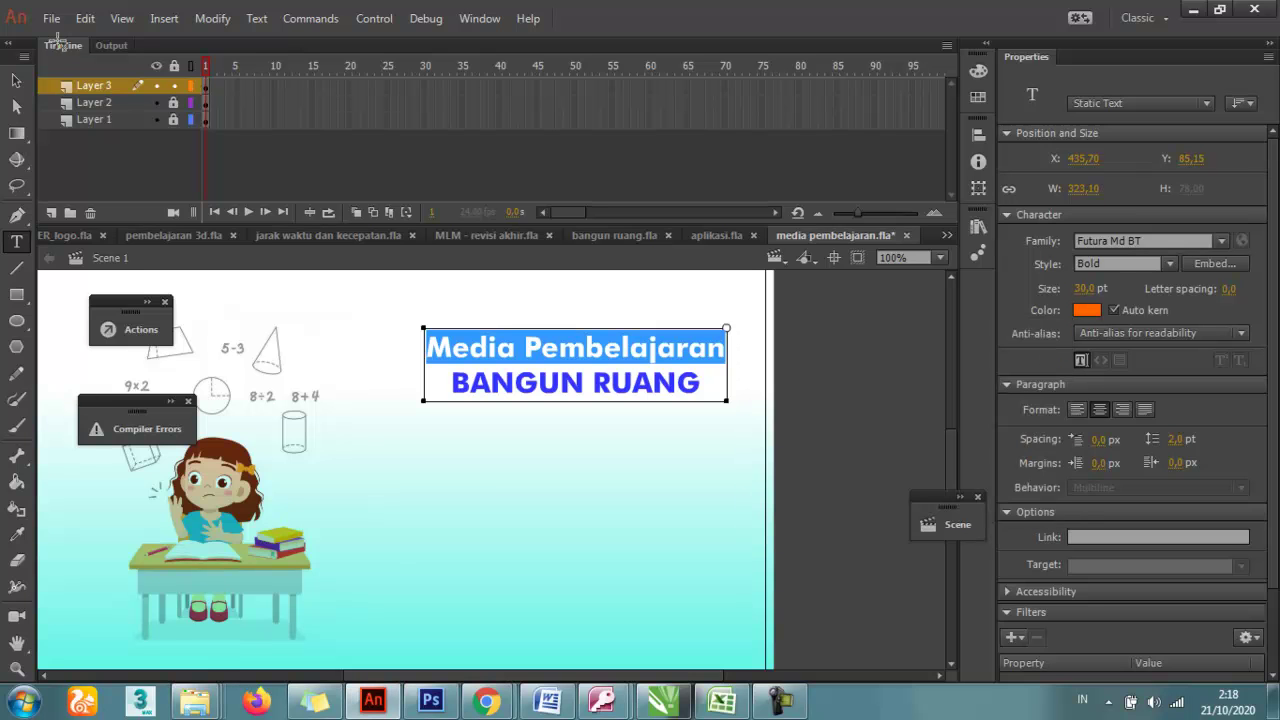
key("Escape")
key("Escape")
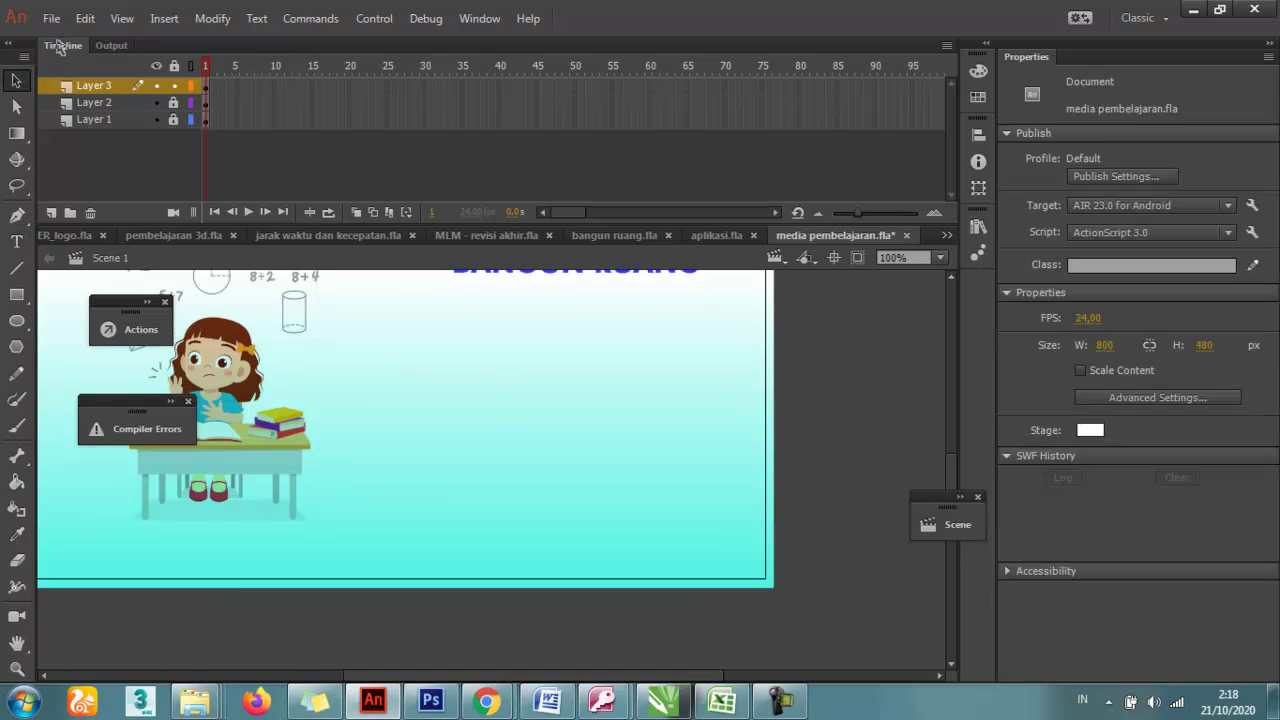
left_click_drag(666, 383, 651, 383)
key("ctrl+s")
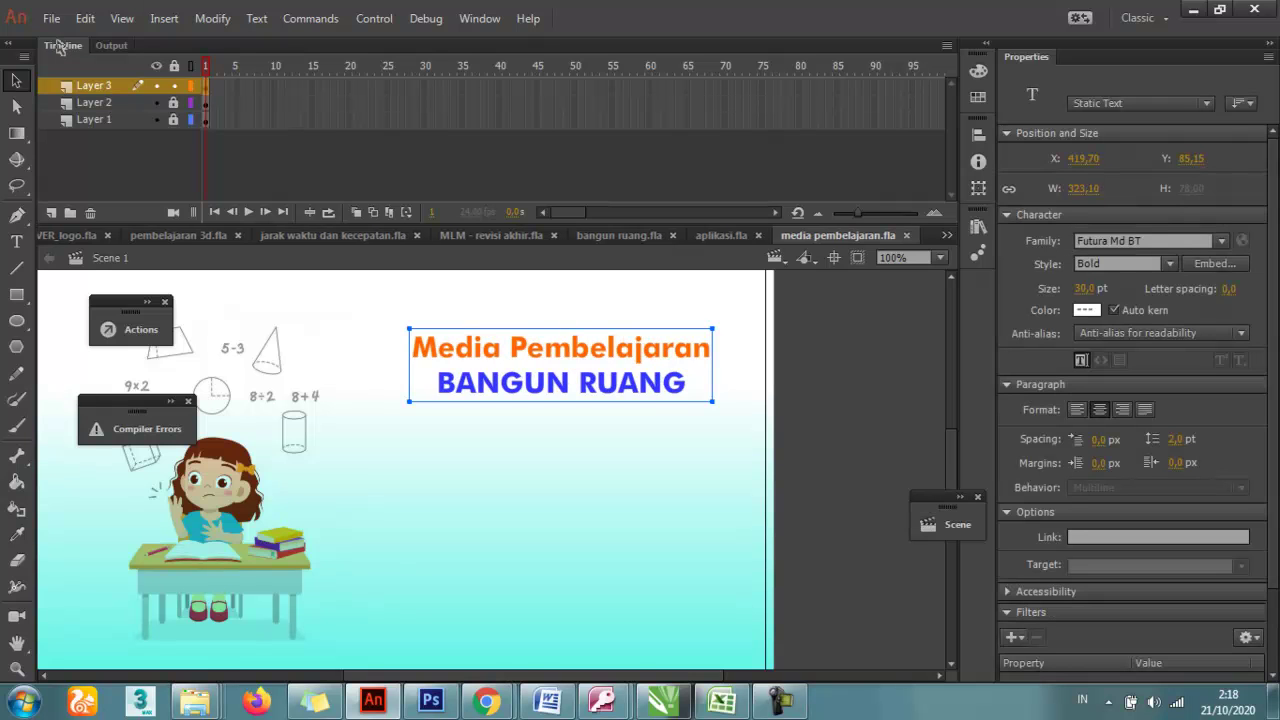
Draw an orange rectangle with corner radius 20, about 326 by 58 px, below the title
key("r")
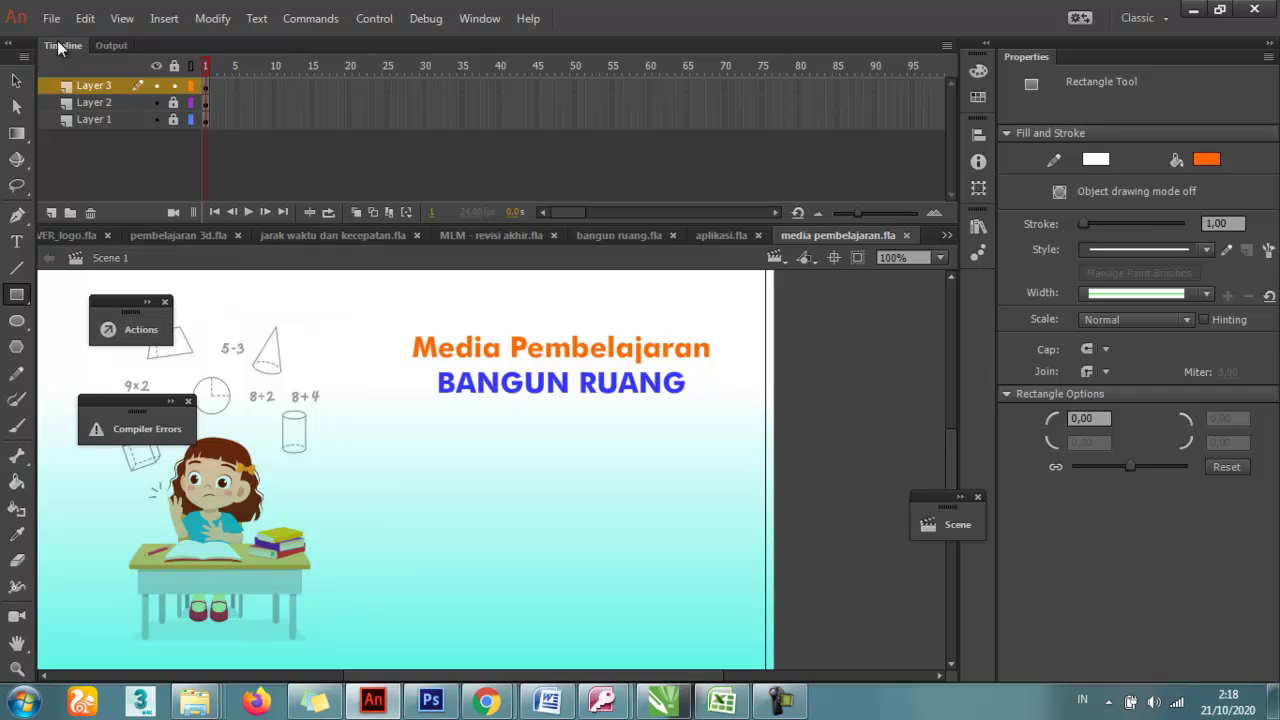
left_click(1088, 418)
type("20")
key("Return")
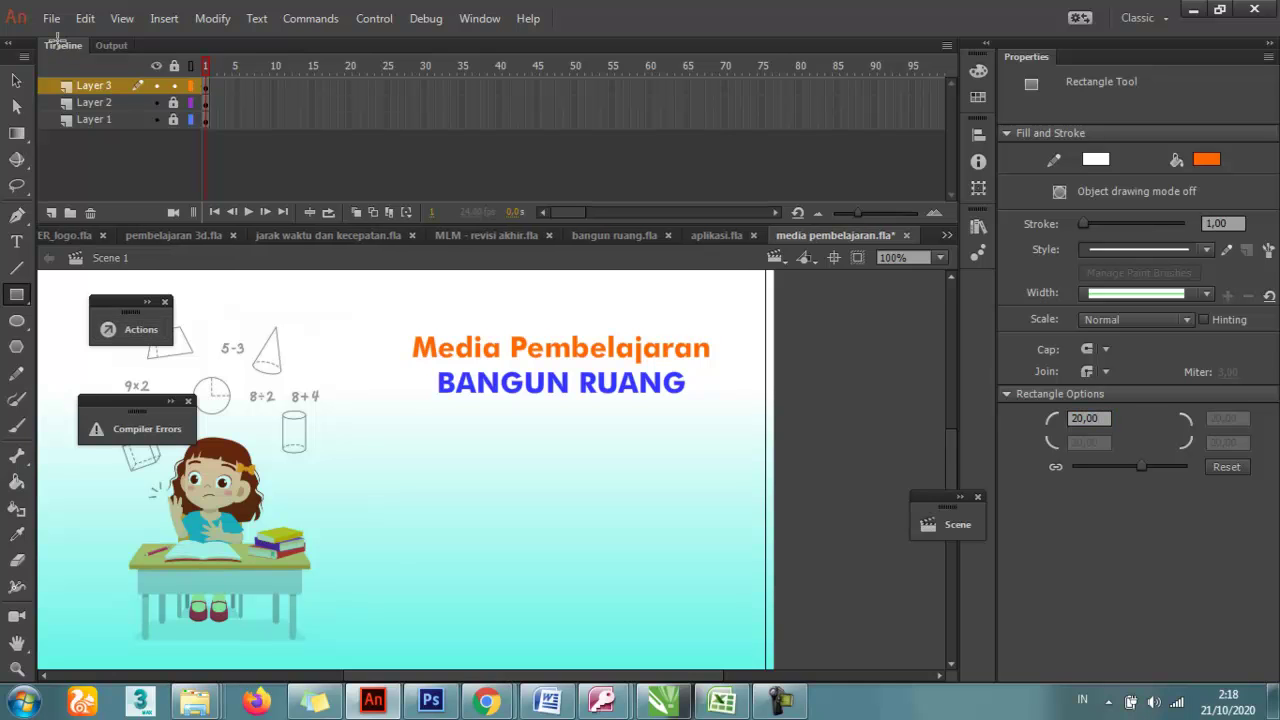
mouse_move(433, 450)
left_mouse_down()
mouse_move(589, 491)
mouse_move(735, 501)
left_mouse_up()
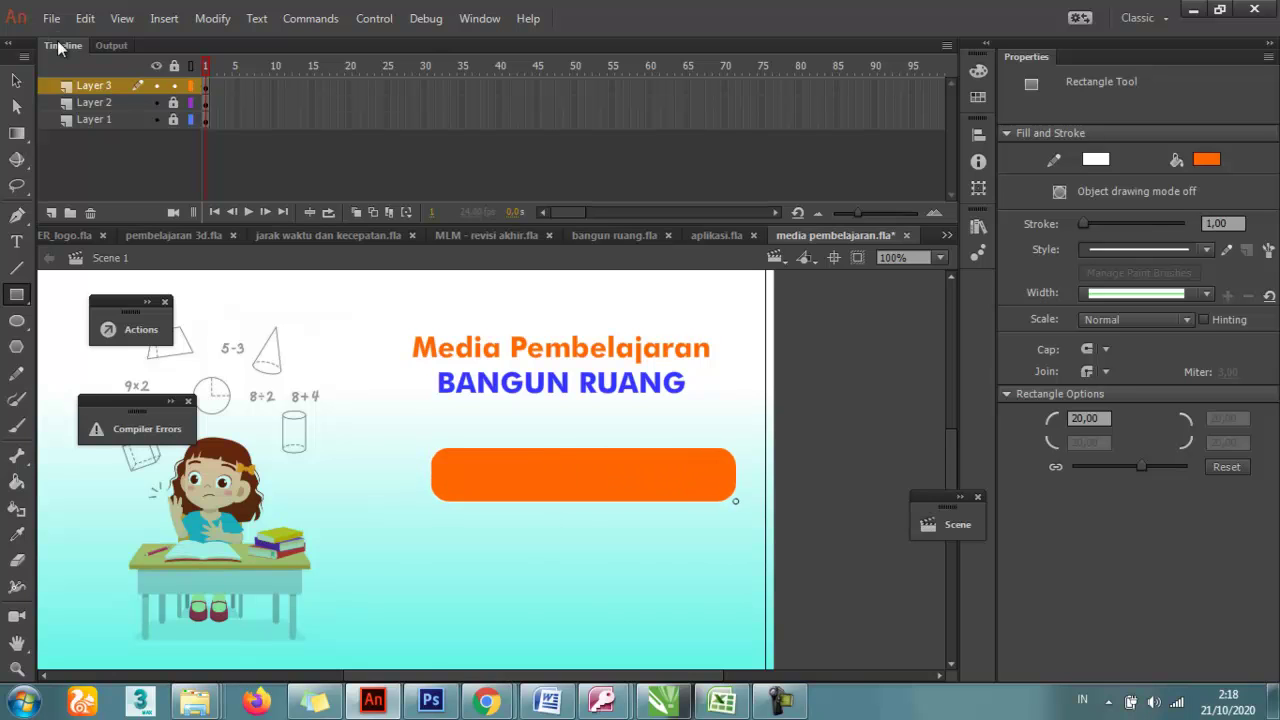
Try a square-cornered orange rectangle with corner radius 0 below the rounded one, and undo it
key("b")
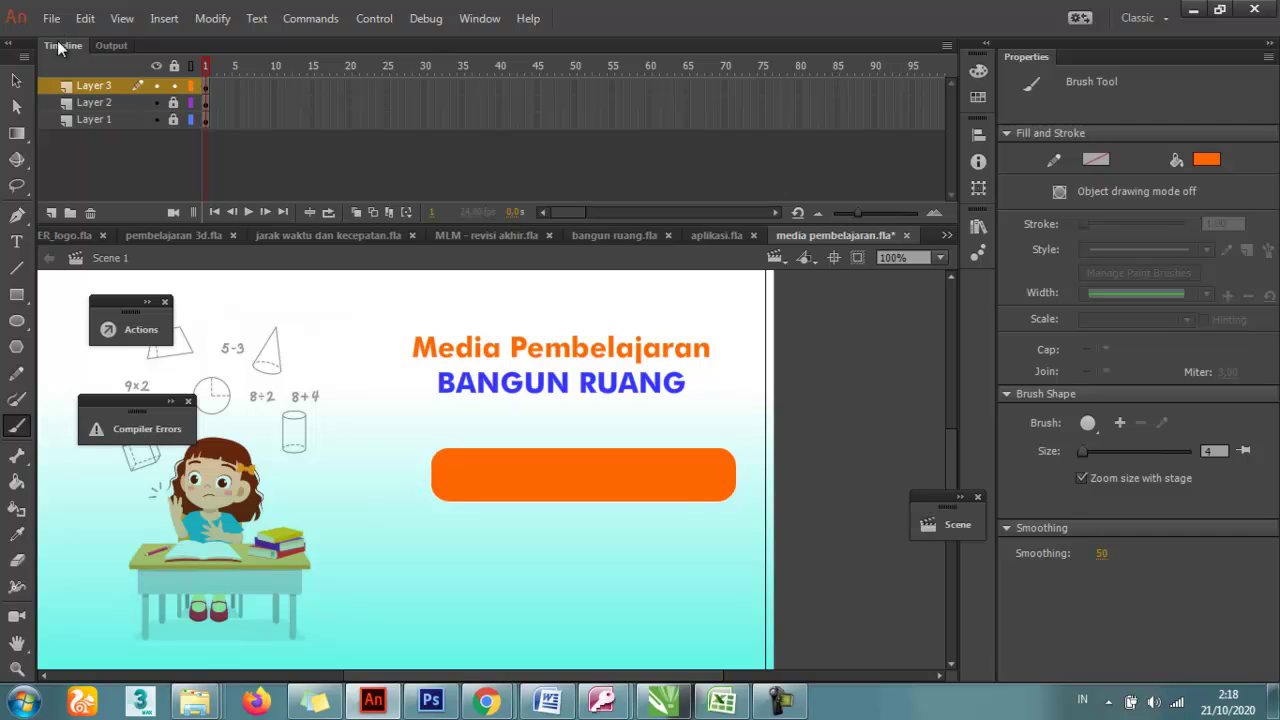
key("r")
left_click(1088, 418)
type("0")
key("Return")
mouse_move(423, 523)
left_mouse_down()
mouse_move(758, 592)
mouse_move(726, 591)
left_mouse_up()
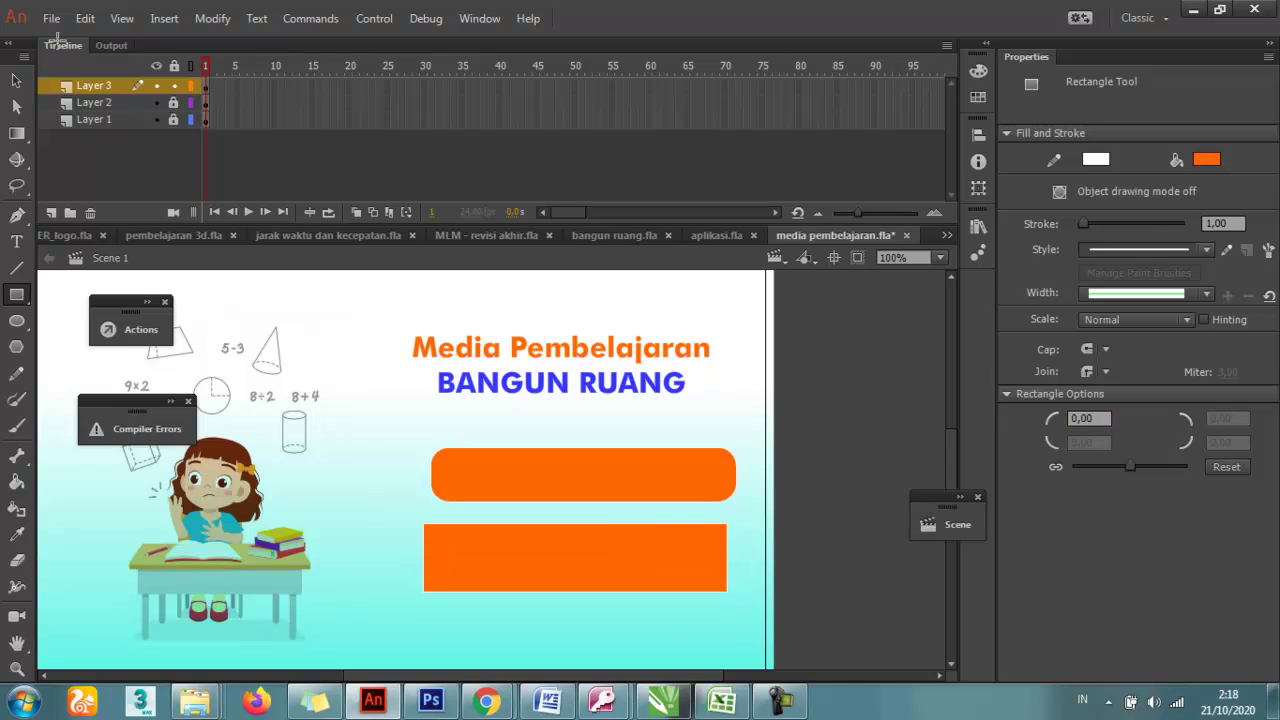
key("ctrl+z")
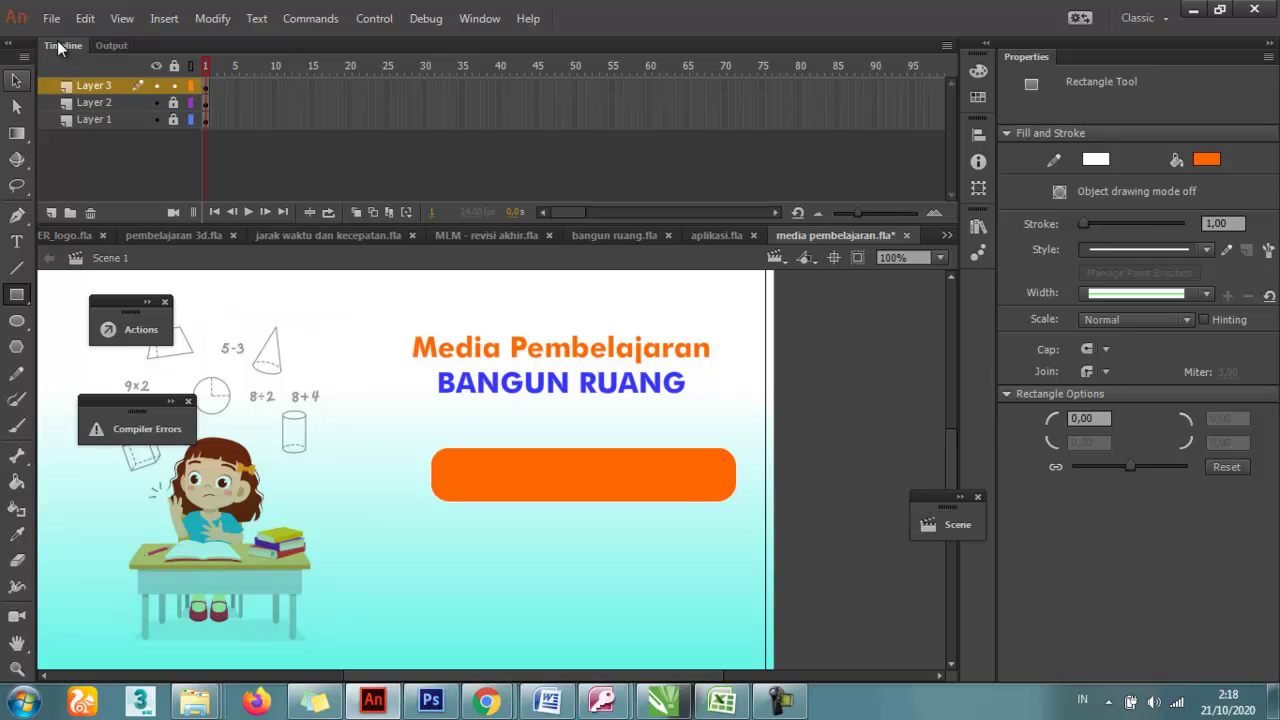
Delete the orange rounded rectangle below the title
key("v")
key("ctrl+a")
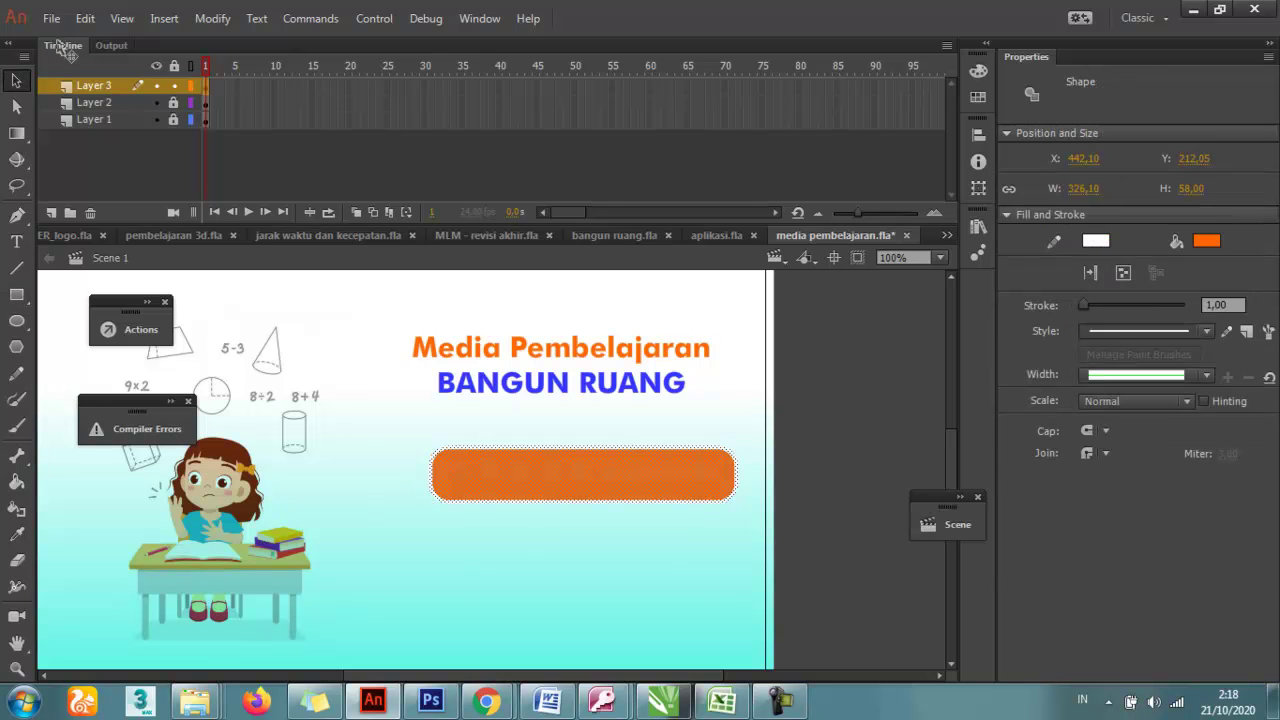
key("Delete")
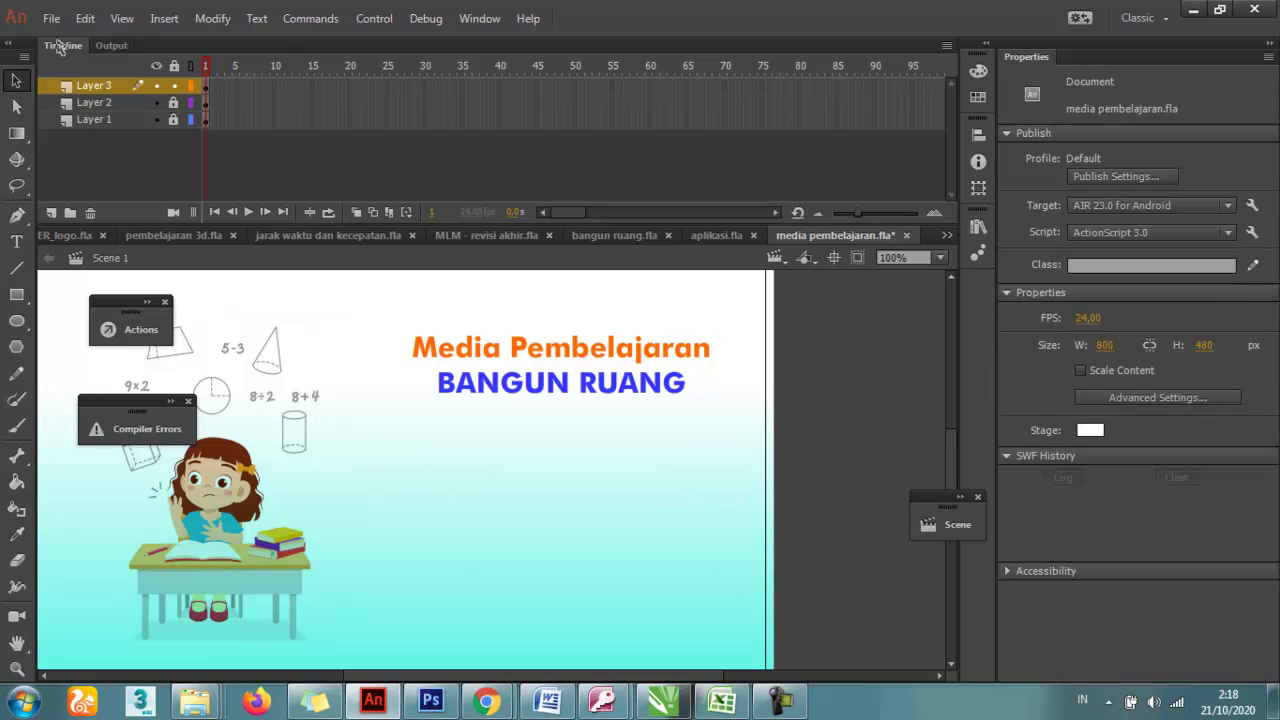
Draw an orange rectangle with corner radius 15, about 338 by 56 px, below the title
key("r")
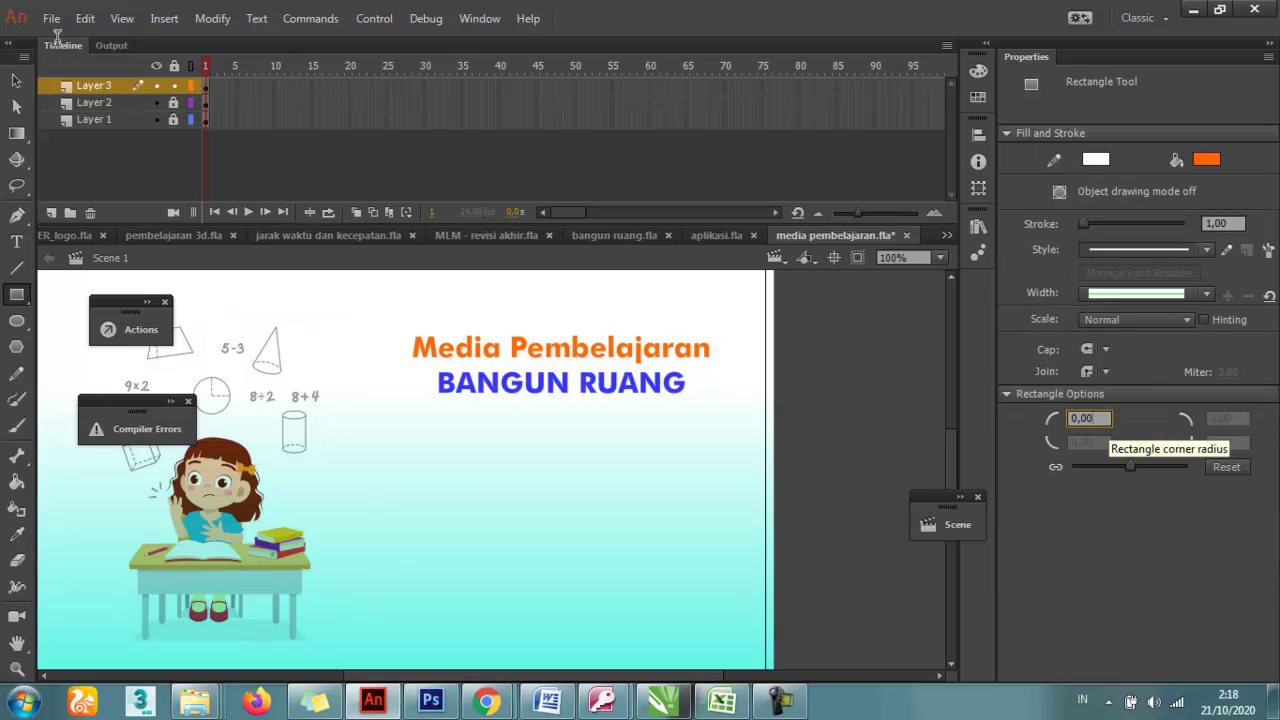
type("15")
key("Return")
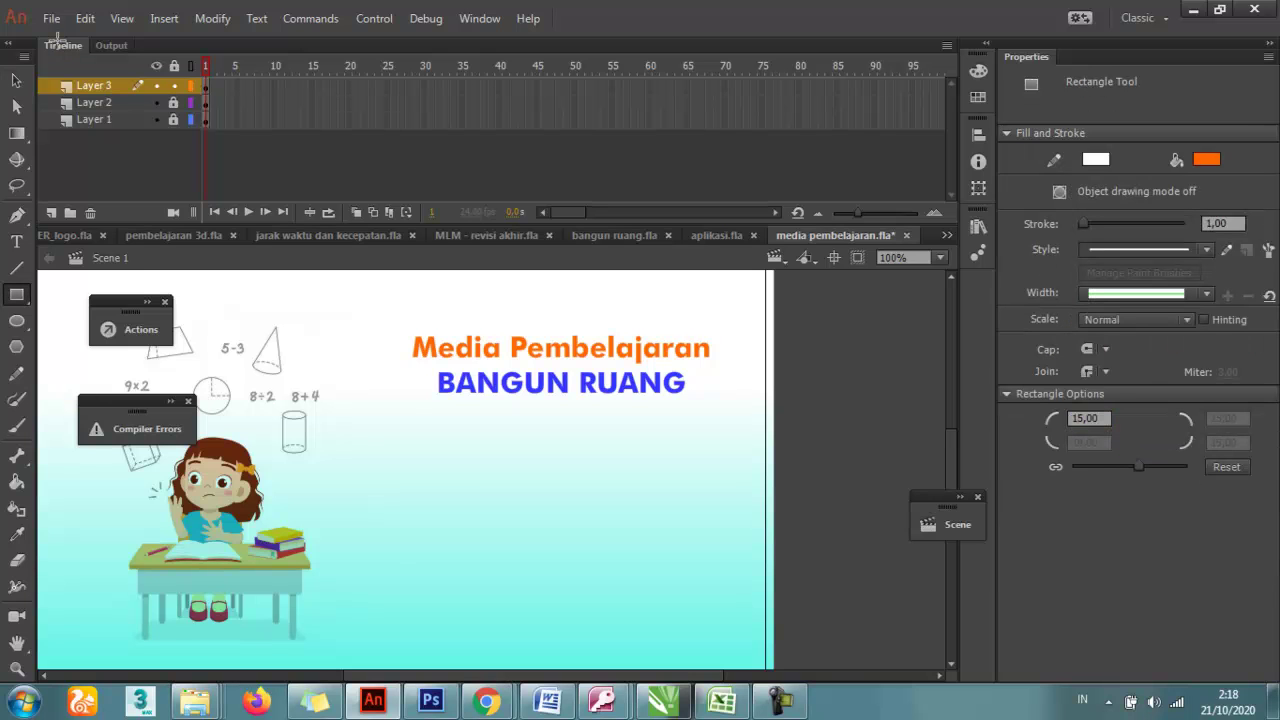
left_click_drag(410, 456, 725, 508)
key("v")
scroll(568, 470, "down", 2)
left_click(568, 362)
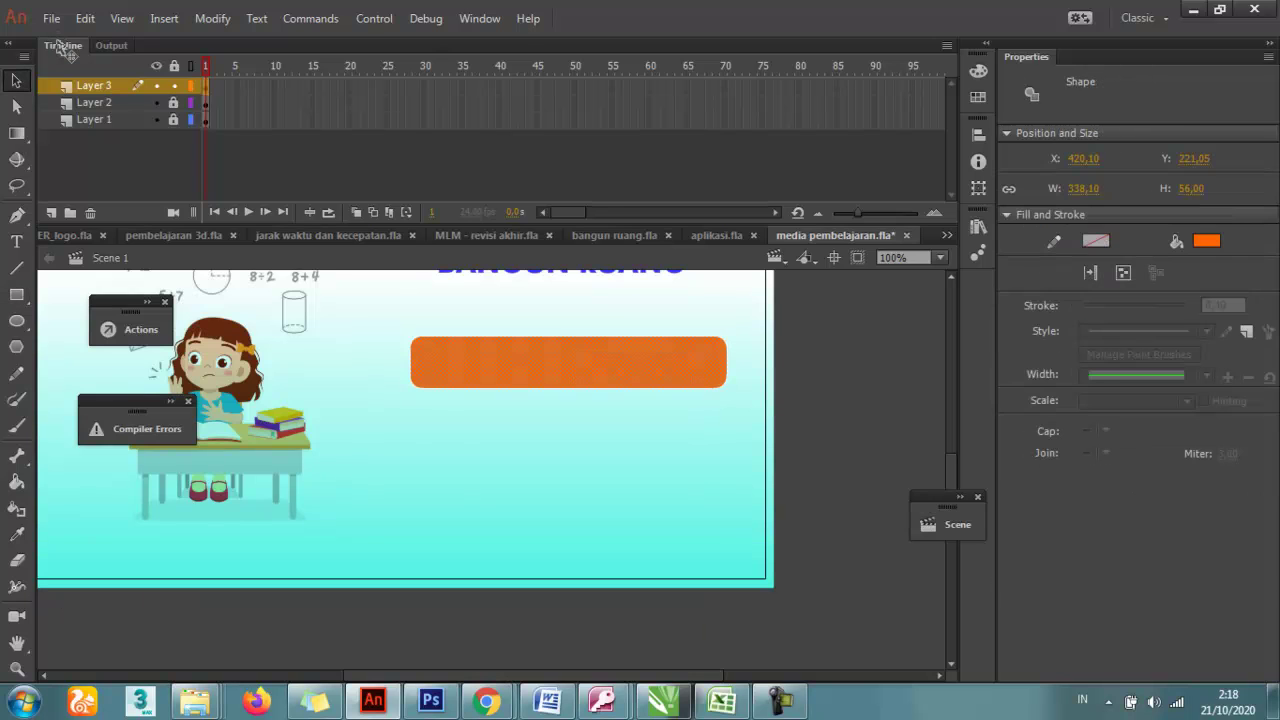
Move the orange rounded rectangle up closer to the title, to about X 413,10 and Y 194,05
scroll(568, 470, "up", 2)
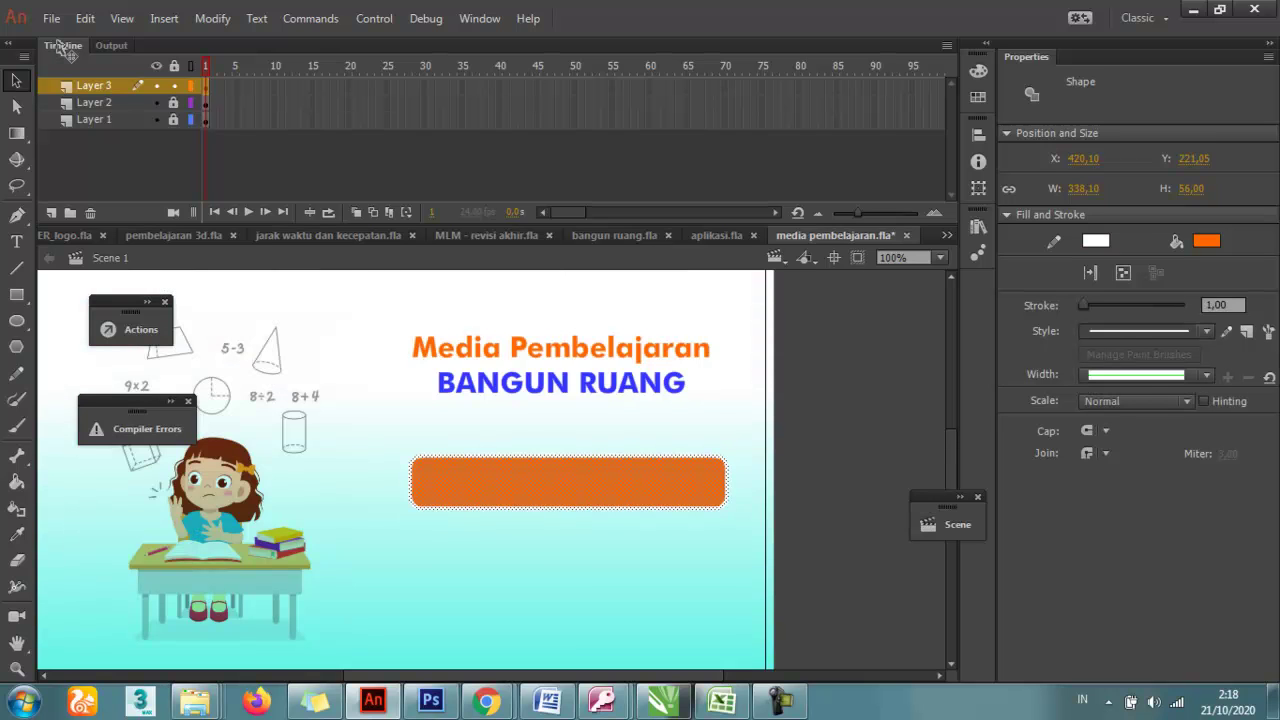
left_click_drag(629, 459, 616, 432)
key("Right")
key("Right")
key("Right")
key("Right")
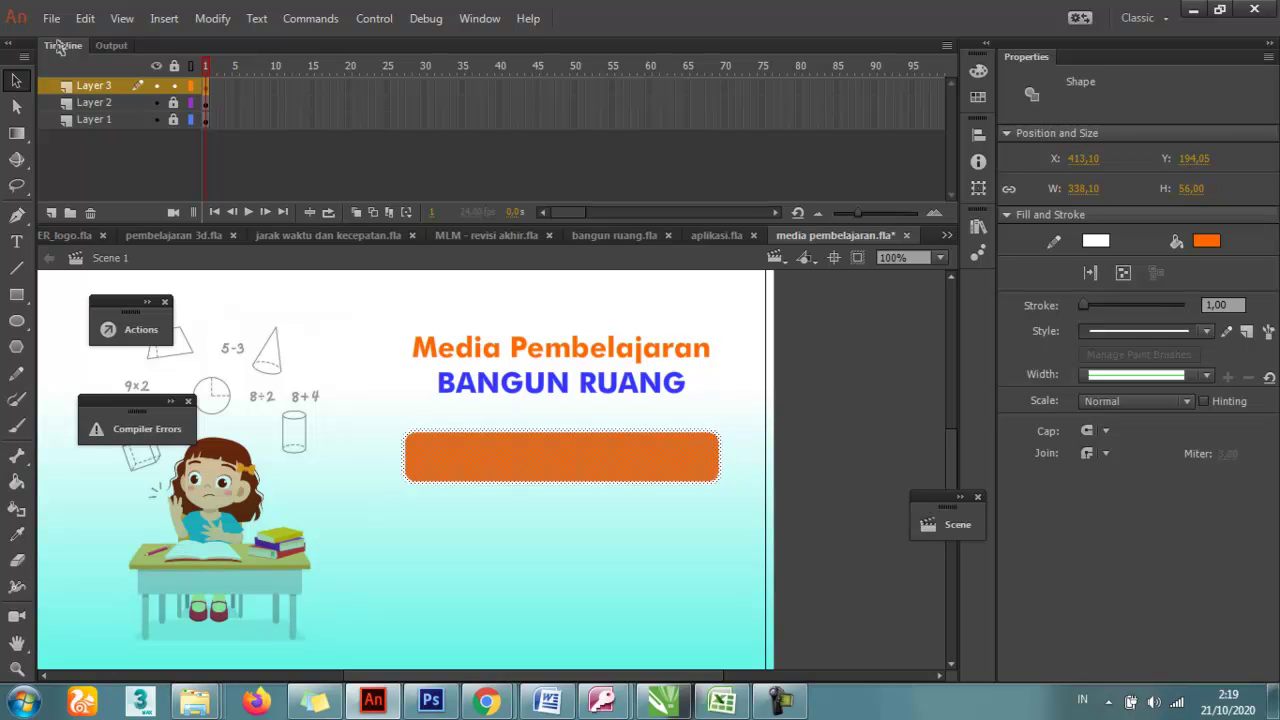
Convert the orange rounded rectangle, including its outline, to a movie clip symbol
left_click(590, 540)
double_click(584, 457)
right_click(584, 457)
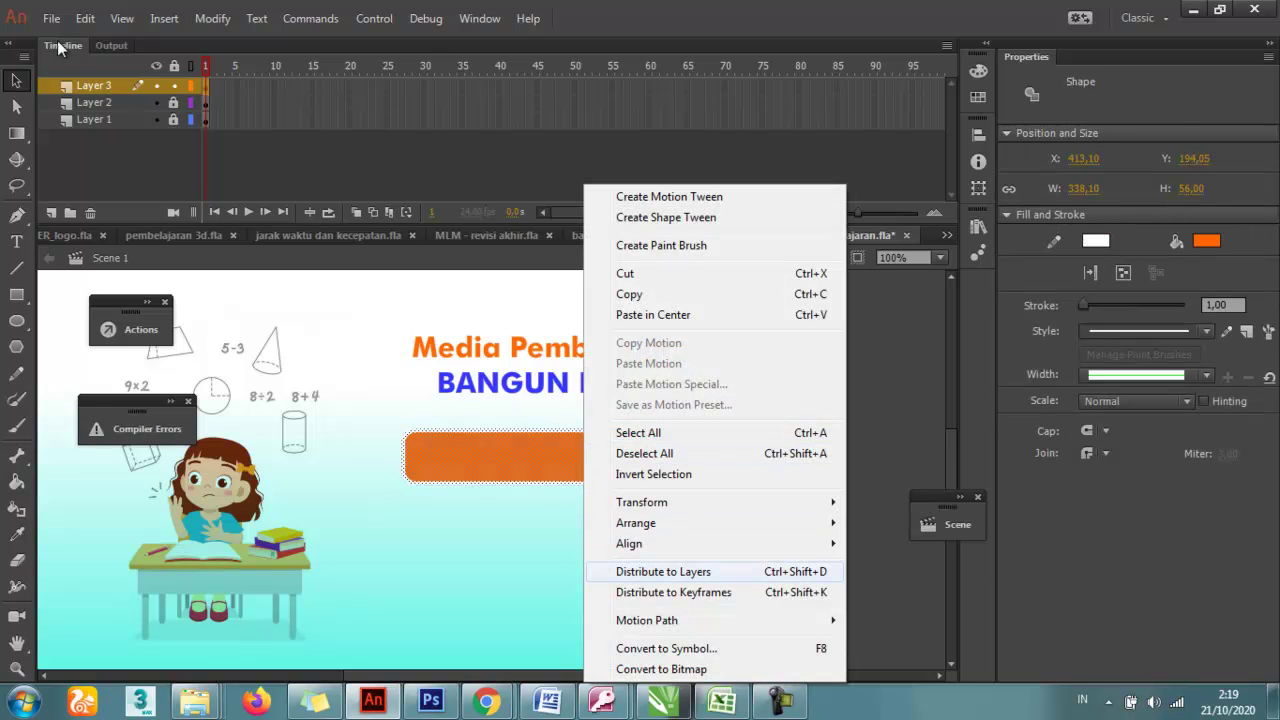
left_click(666, 648)
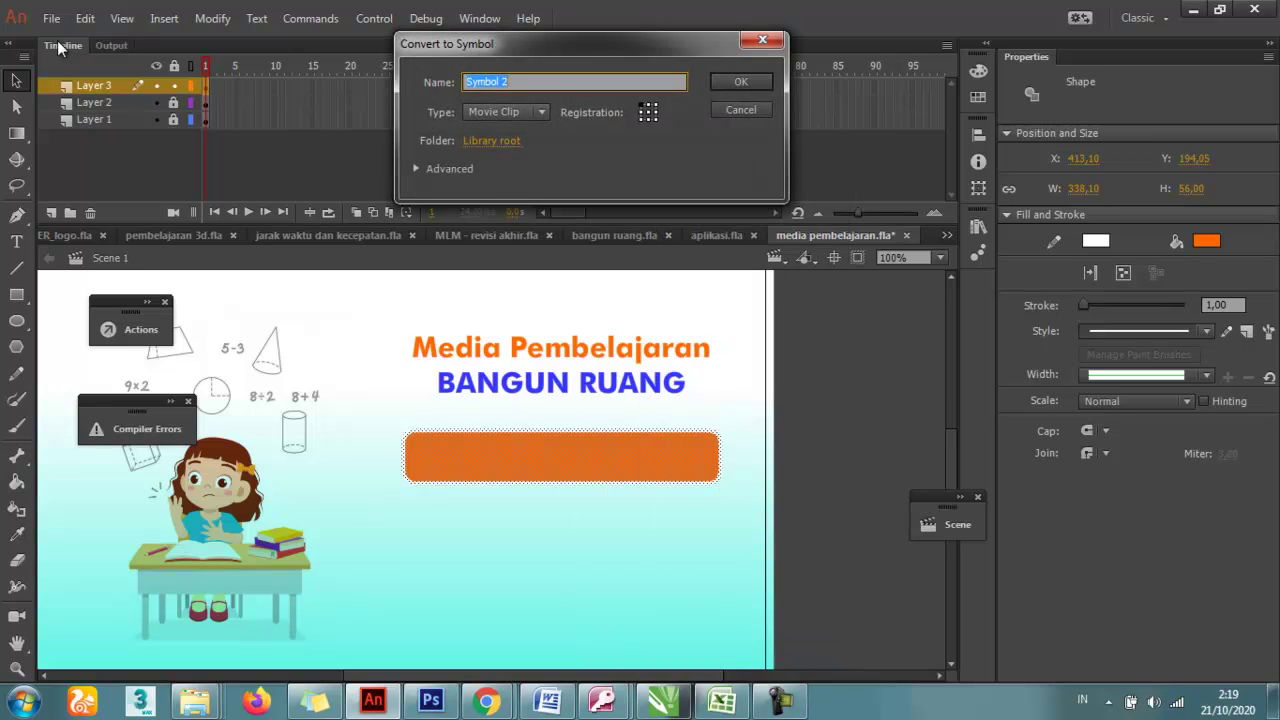
key("Escape")
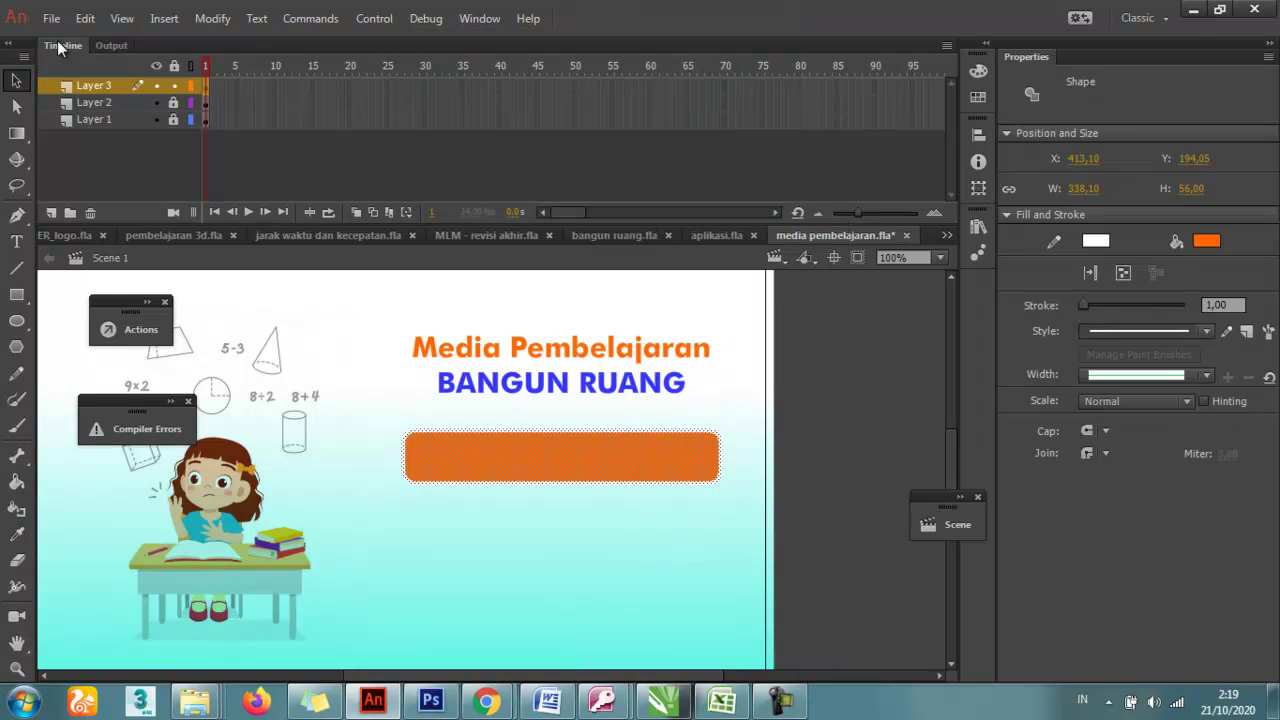
key("ctrl+shift+a")
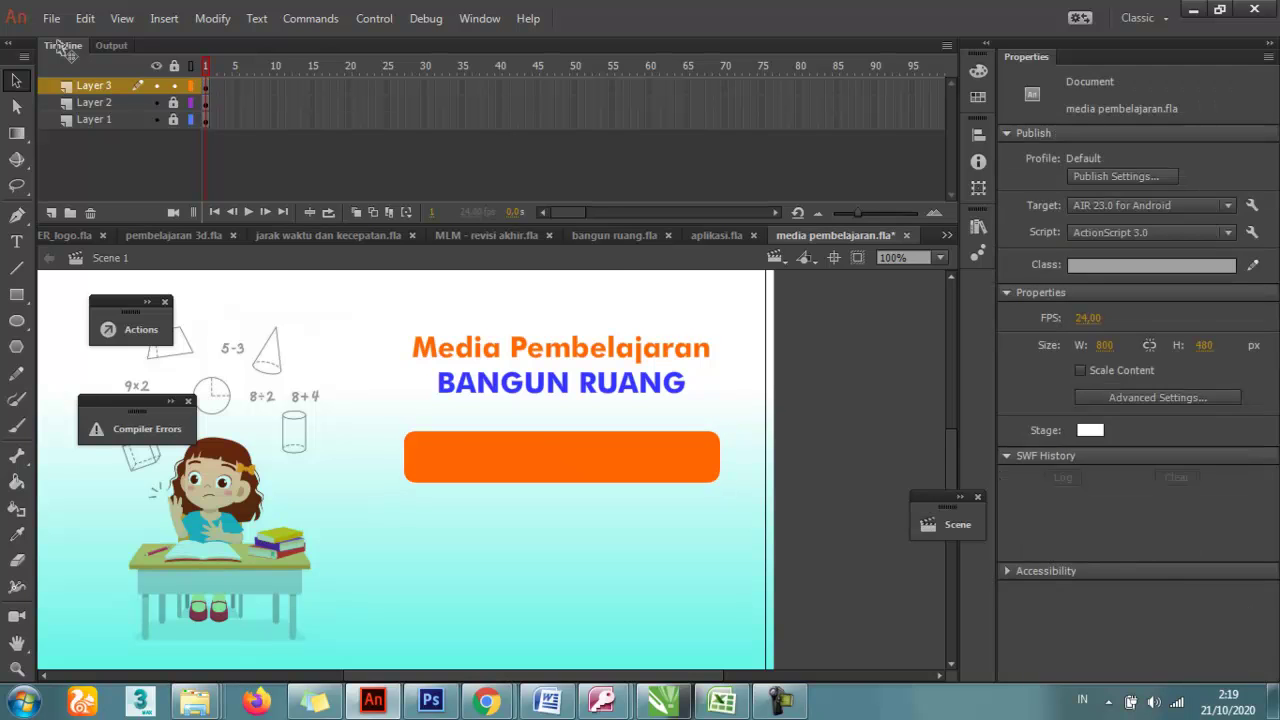
Try pasting a copy onto the stage below the orange rounded rectangle and repositioning it, and undo it
left_click(562, 457)
scroll(562, 457, "down", 2)
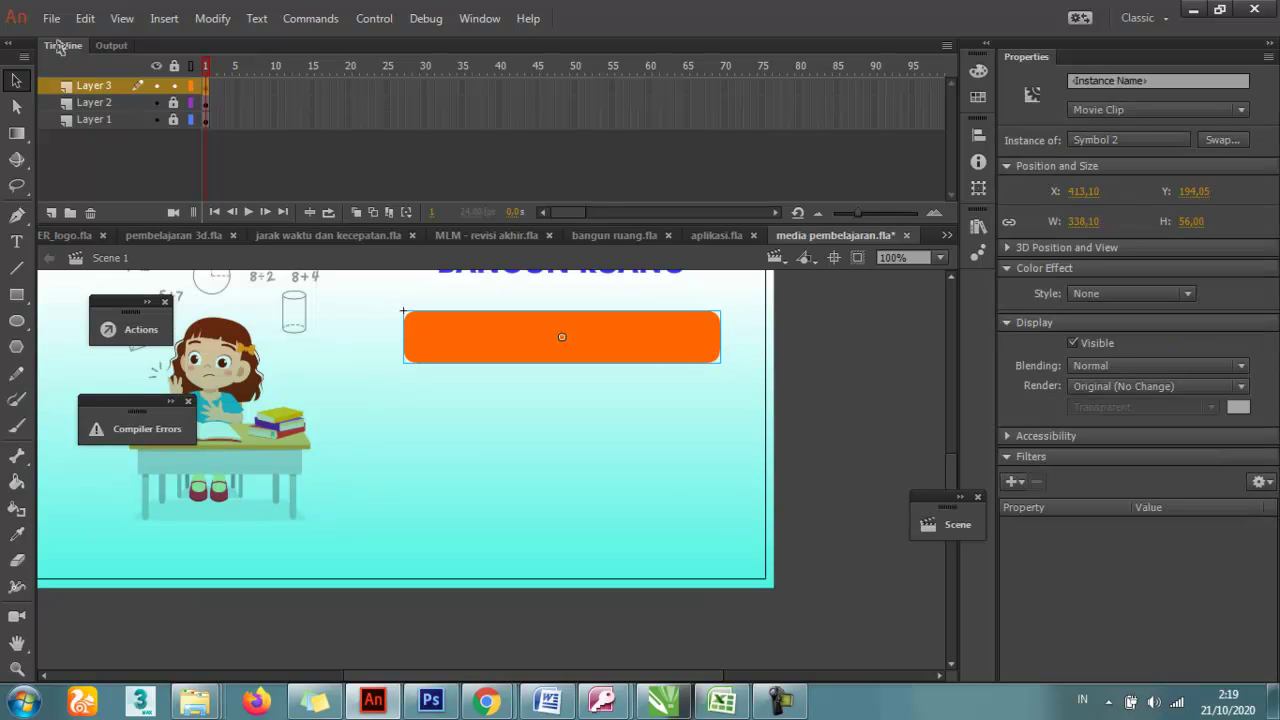
key("ctrl+v")
left_click_drag(601, 469, 668, 395)
key("ctrl+z")
key("ctrl+z")
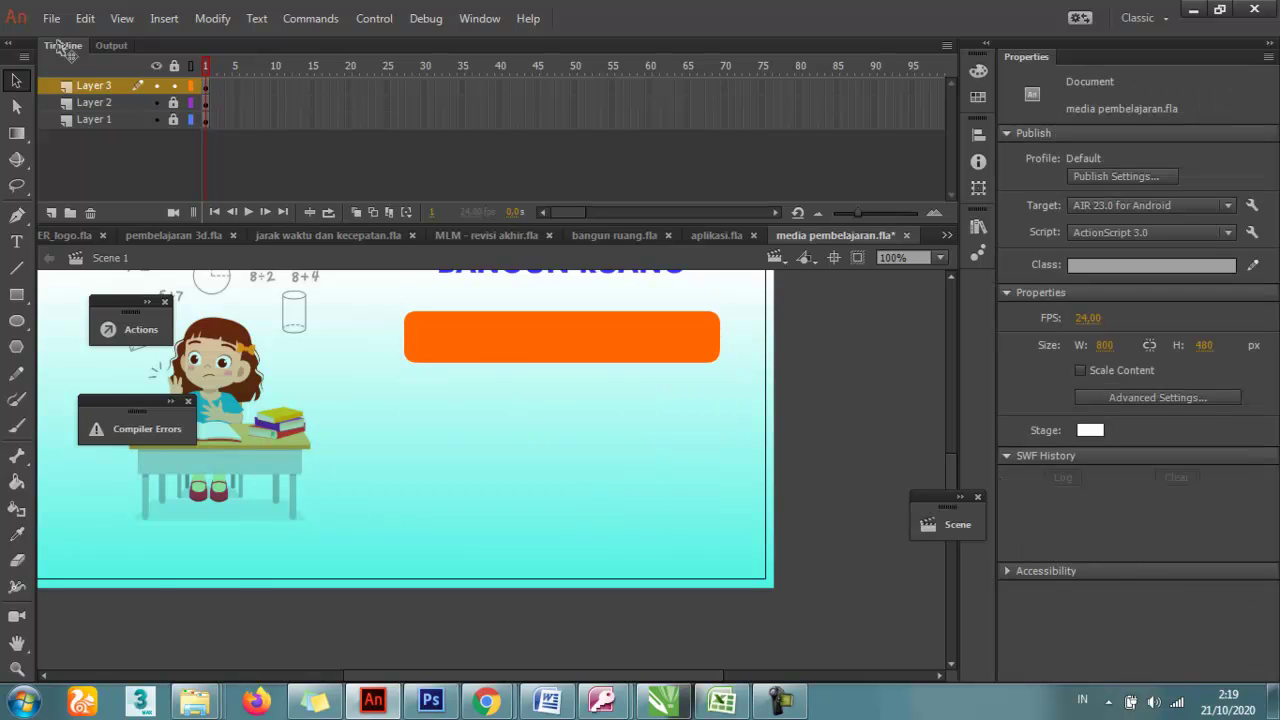
Add the static text "Silabus" in Futura Md BT Bold, 30 pt, on the orange rounded rectangle
scroll(58, 47, "up", 2)
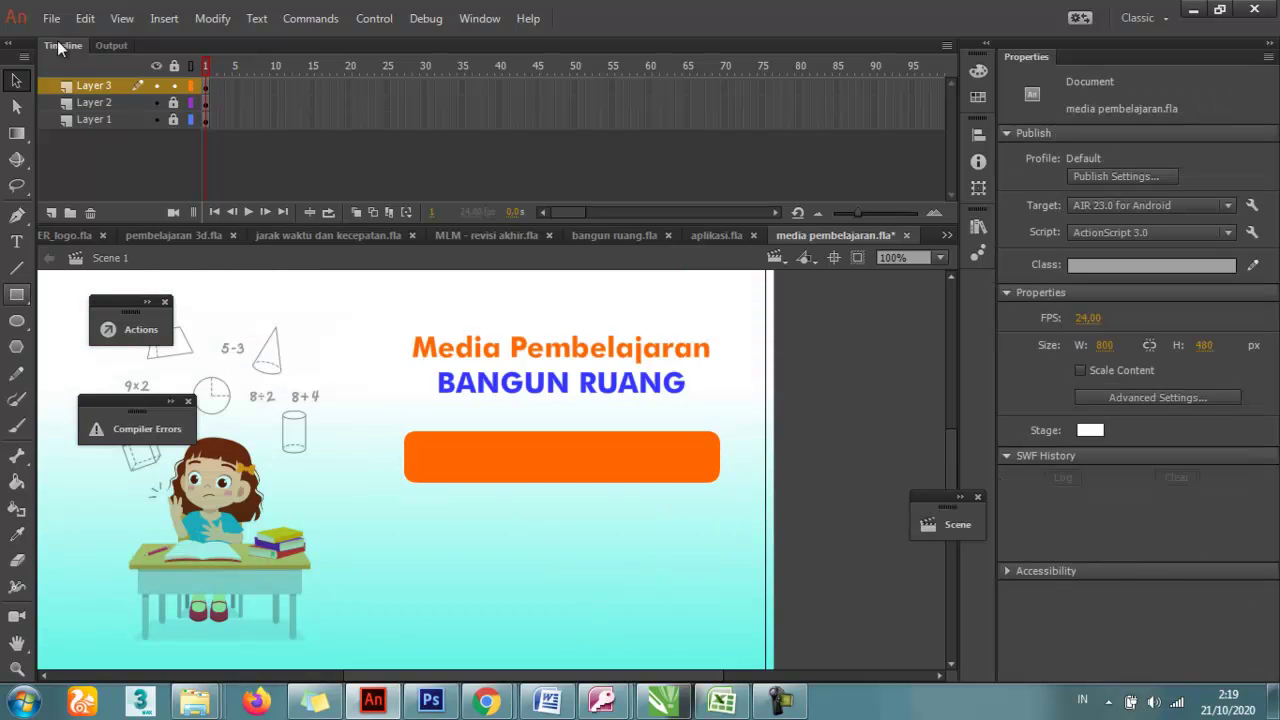
key("t")
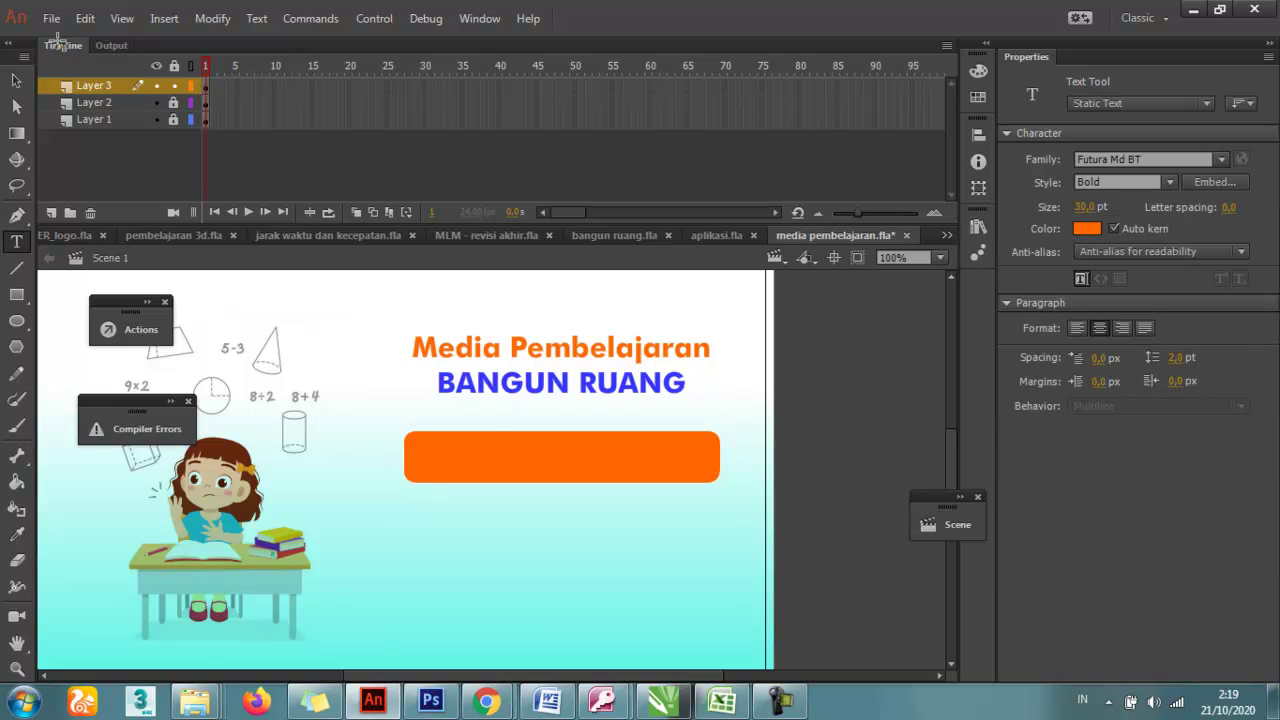
left_click(480, 448)
type("S")
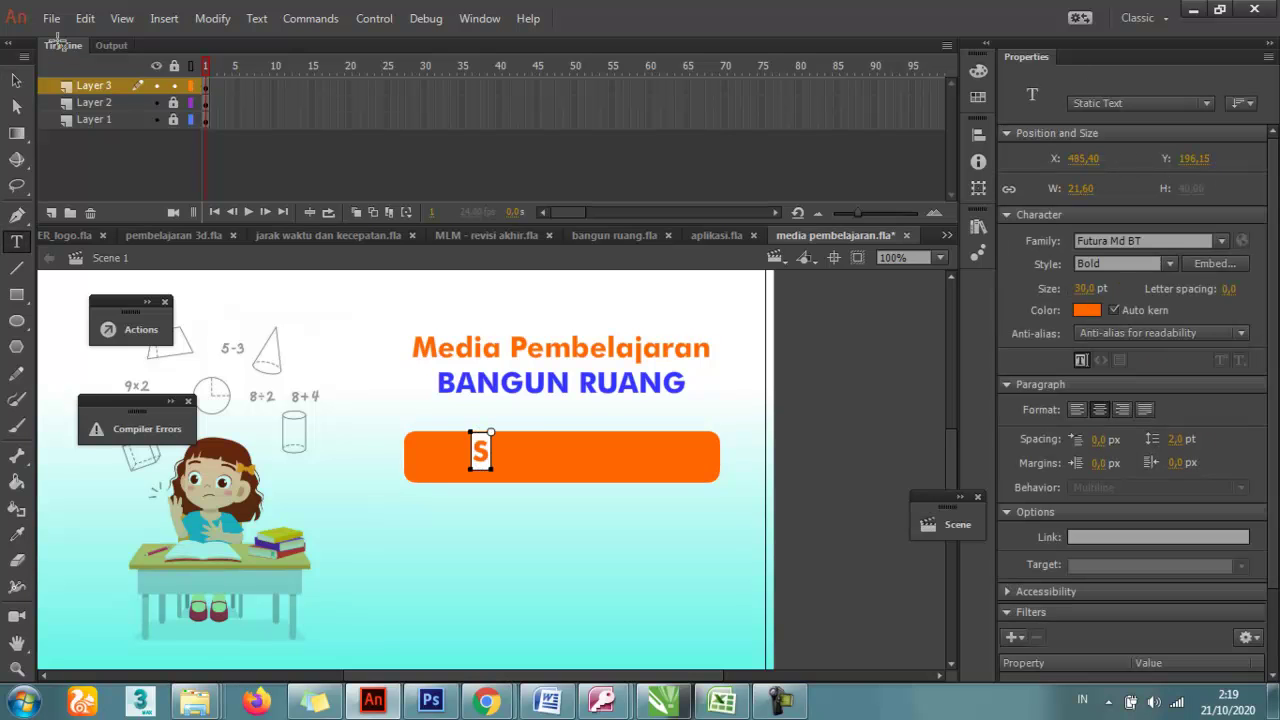
type("ILABU")
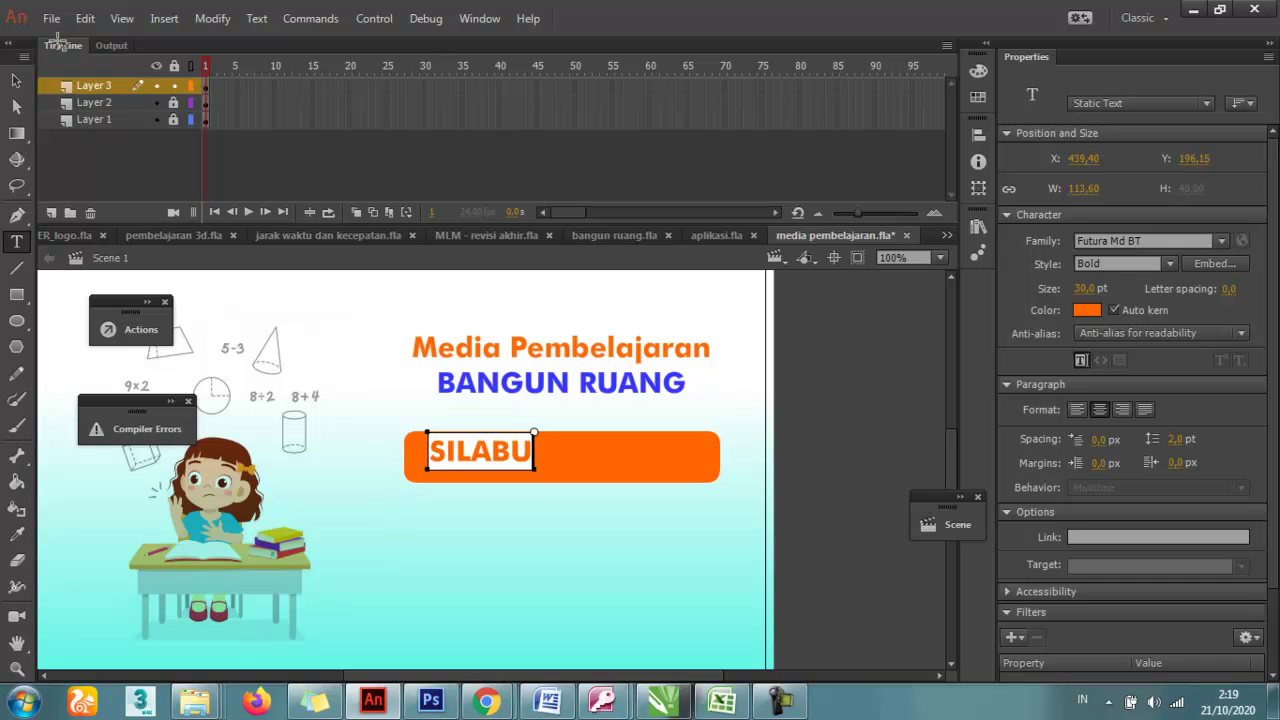
key("BackSpace")
key("BackSpace")
key("BackSpace")
key("BackSpace")
key("BackSpace")
type("ilabus")
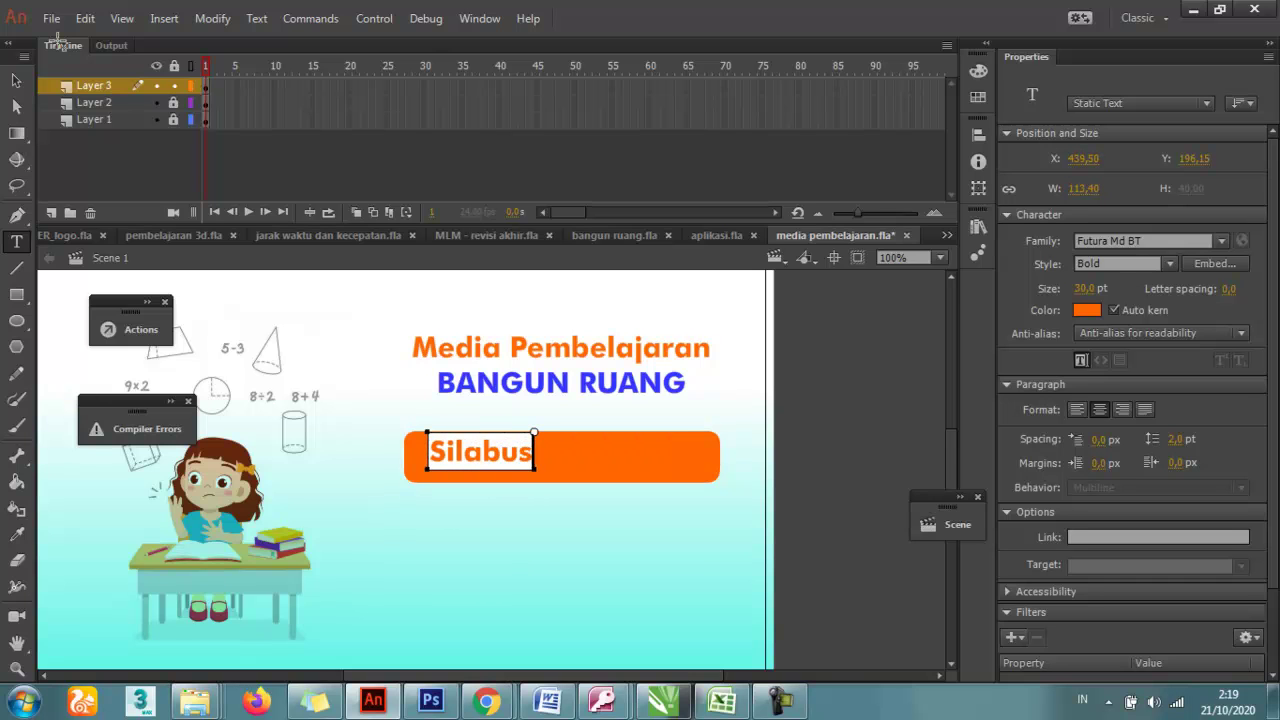
Colour the "Silabus" text white and move it towards the middle of the orange rectangle, to about X 516,55 and Y 194,05
key("ctrl+a")
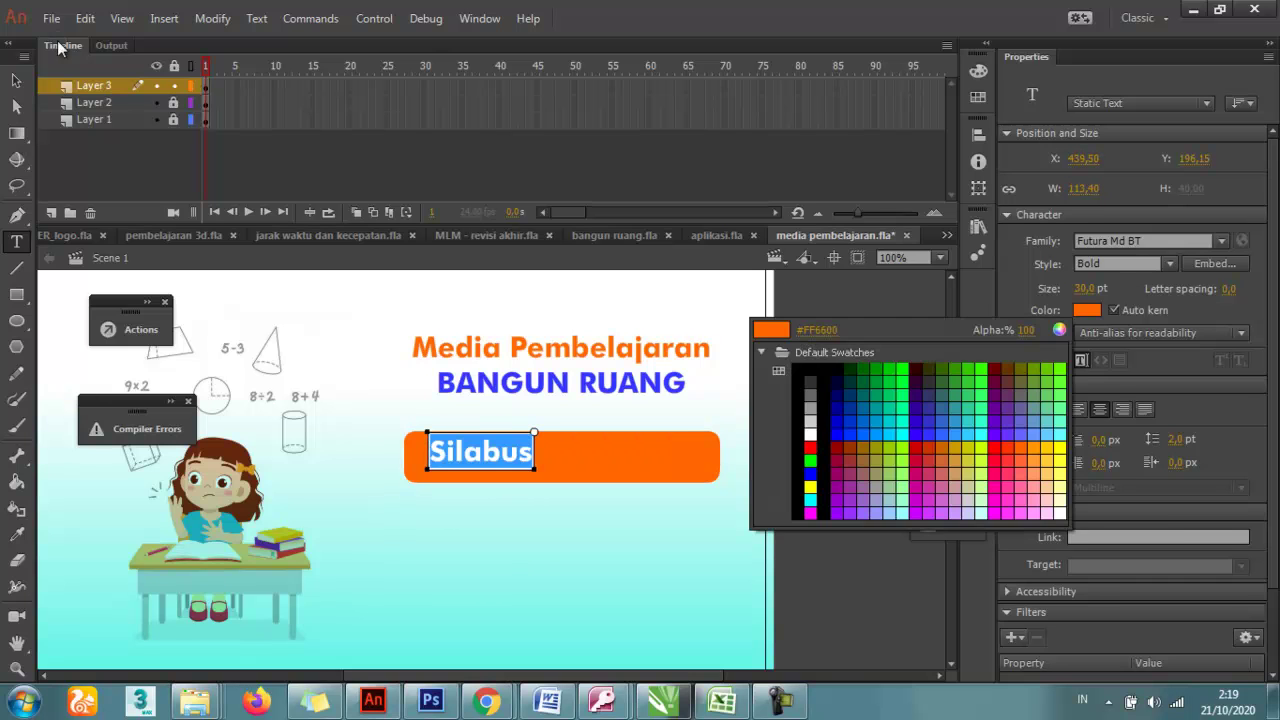
left_click(810, 434)
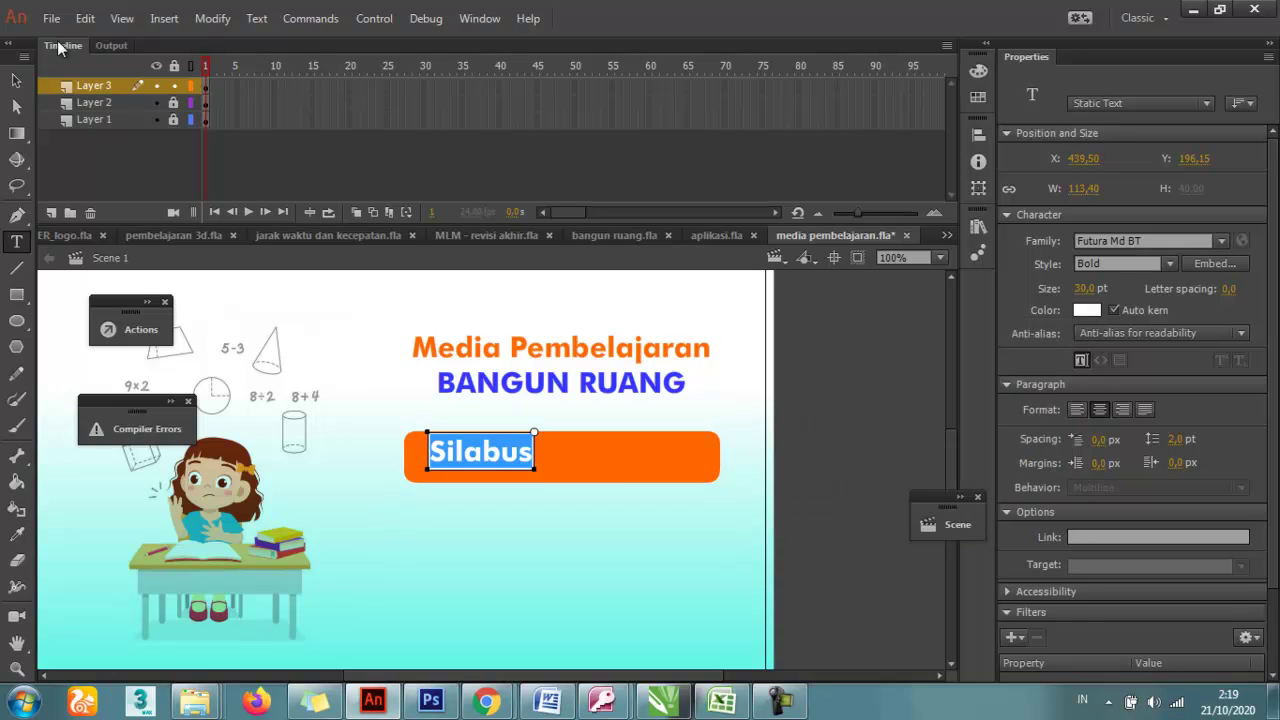
left_click(16, 80)
left_click_drag(529, 452, 602, 450)
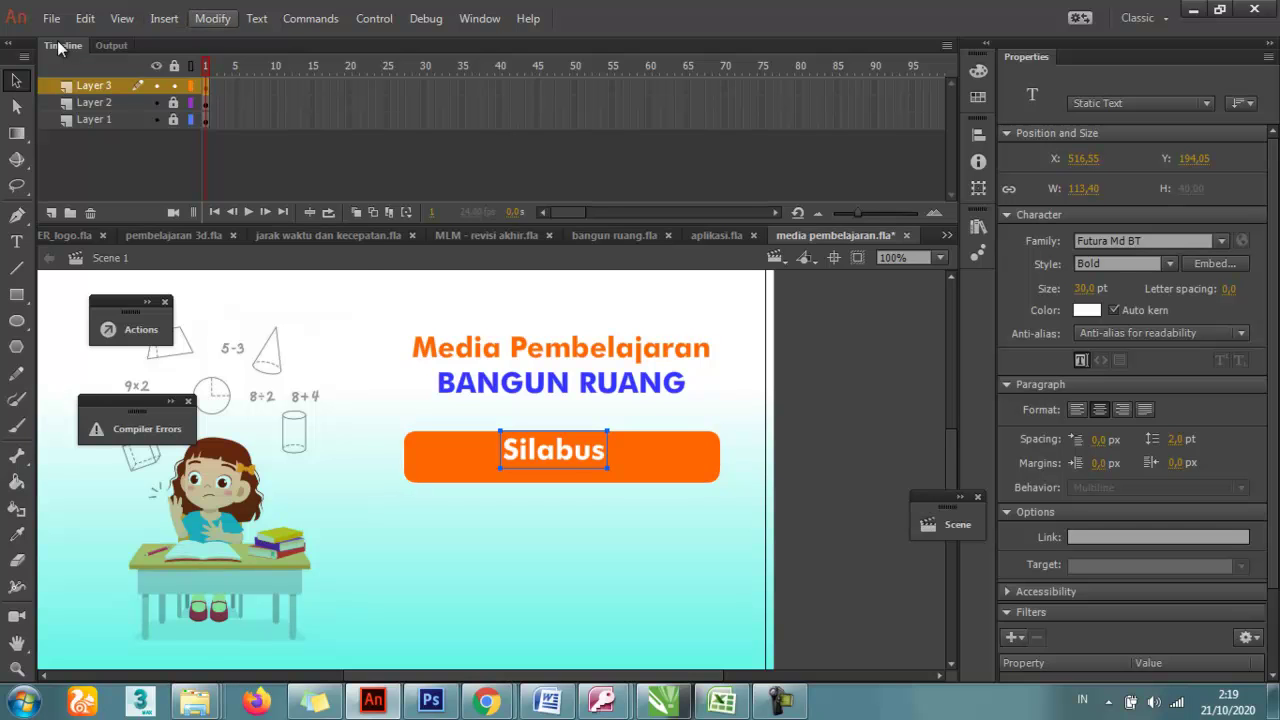
Turn off Snap Align, Snap to Guides, Snap to Objects and Snap Bitmaps to Pixels, and save the document
left_click(122, 18)
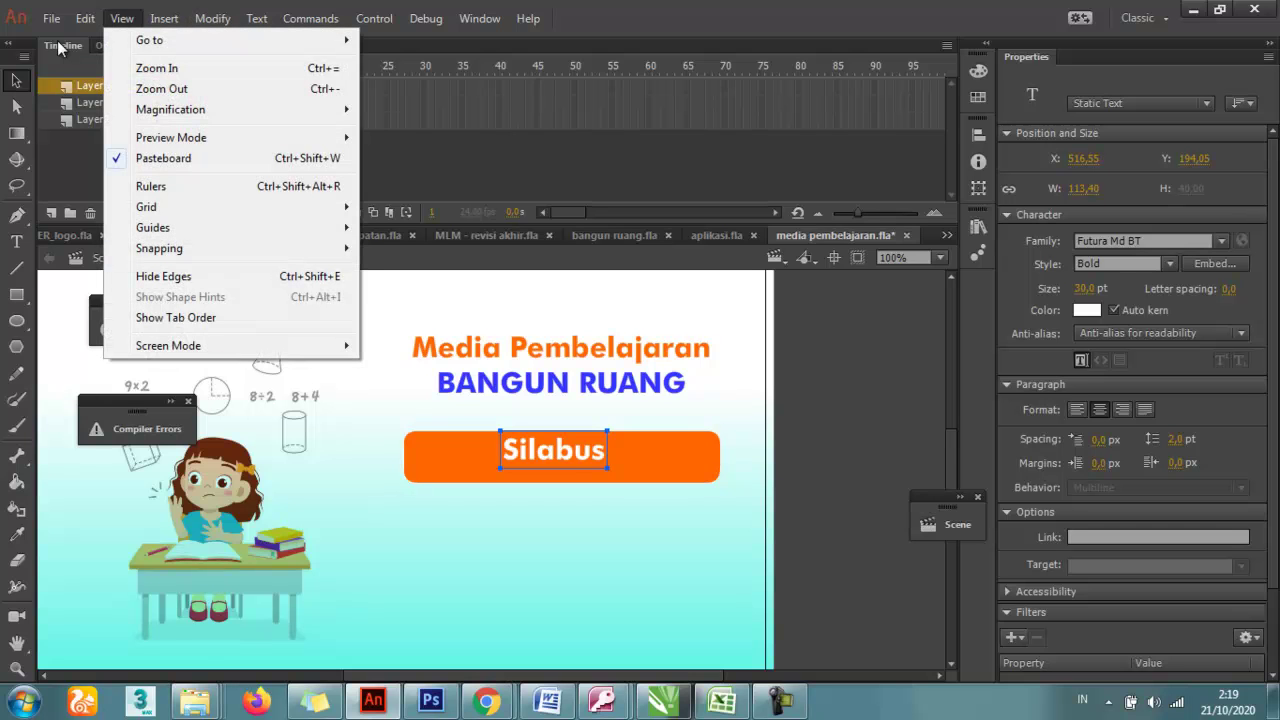
mouse_move(170, 248)
left_click(410, 248)
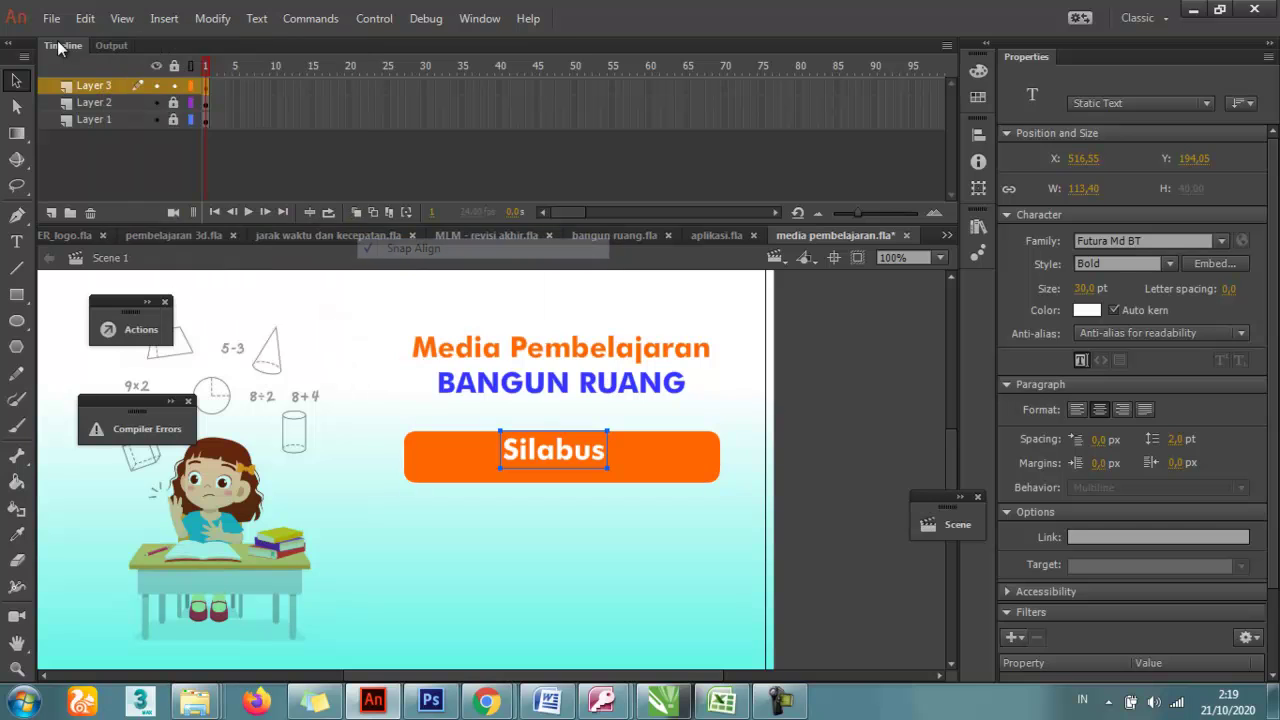
left_click(122, 18)
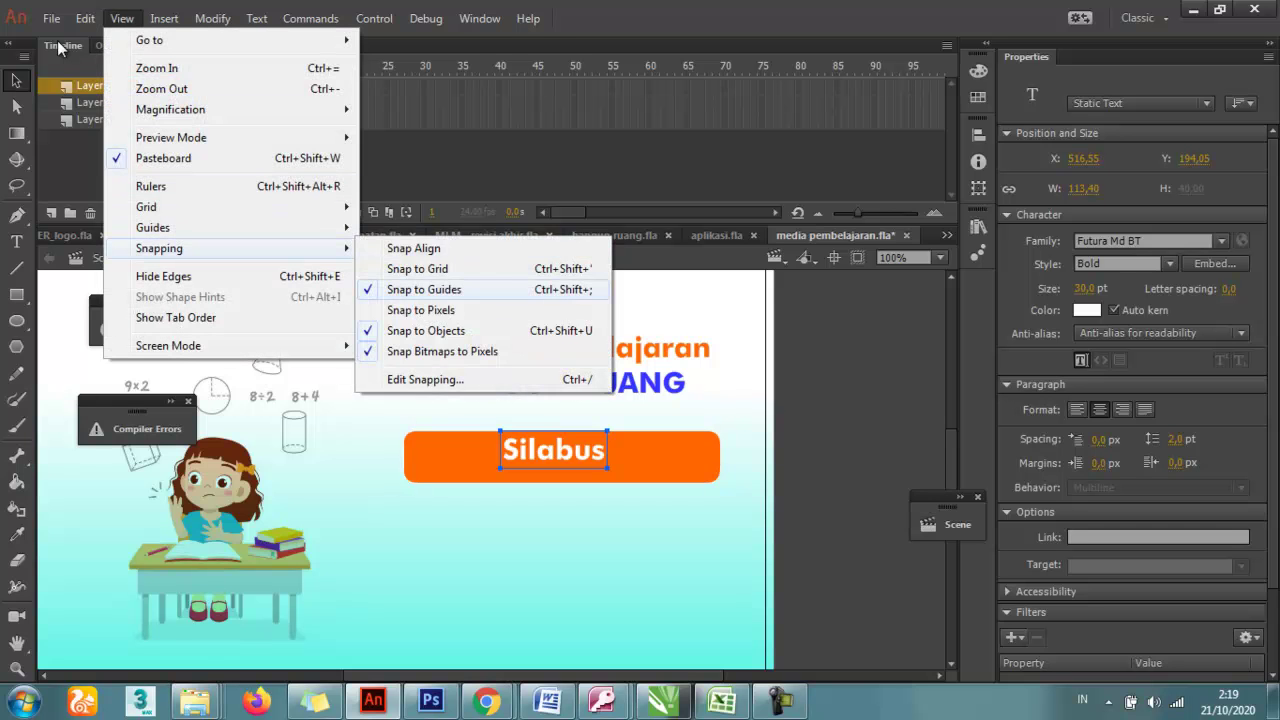
left_click(424, 289)
left_click(122, 18)
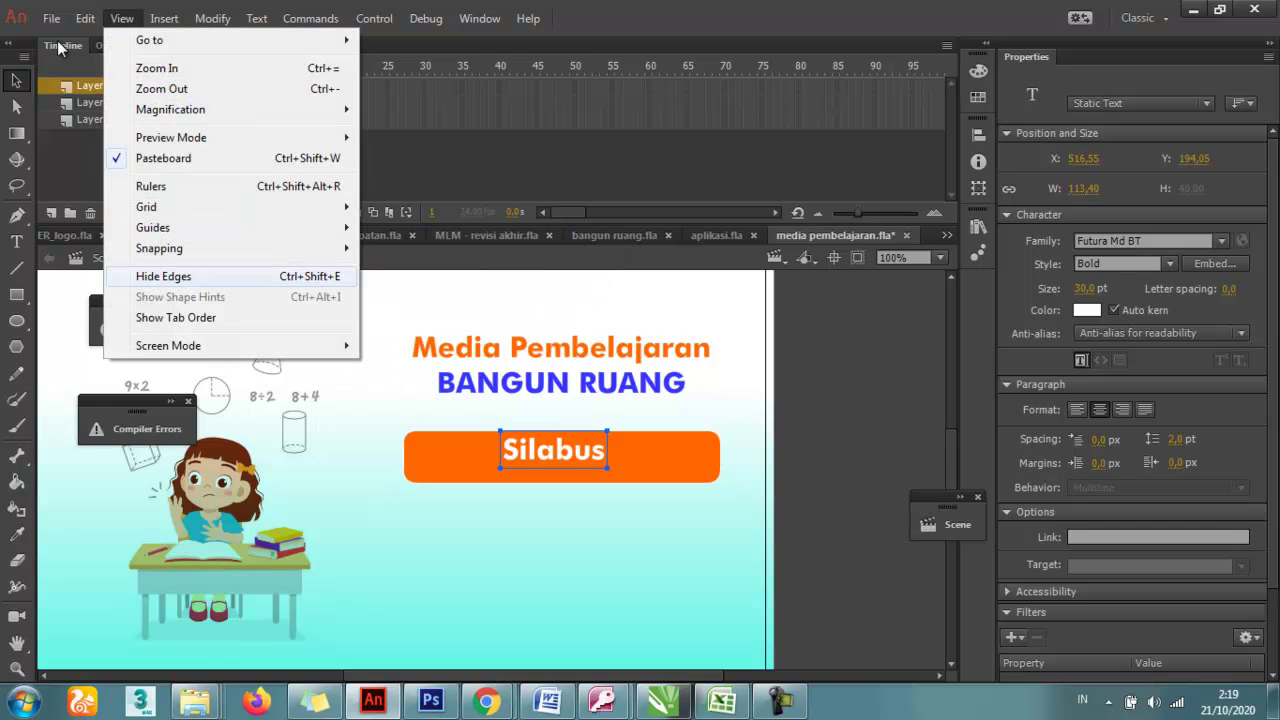
mouse_move(170, 248)
left_click(424, 330)
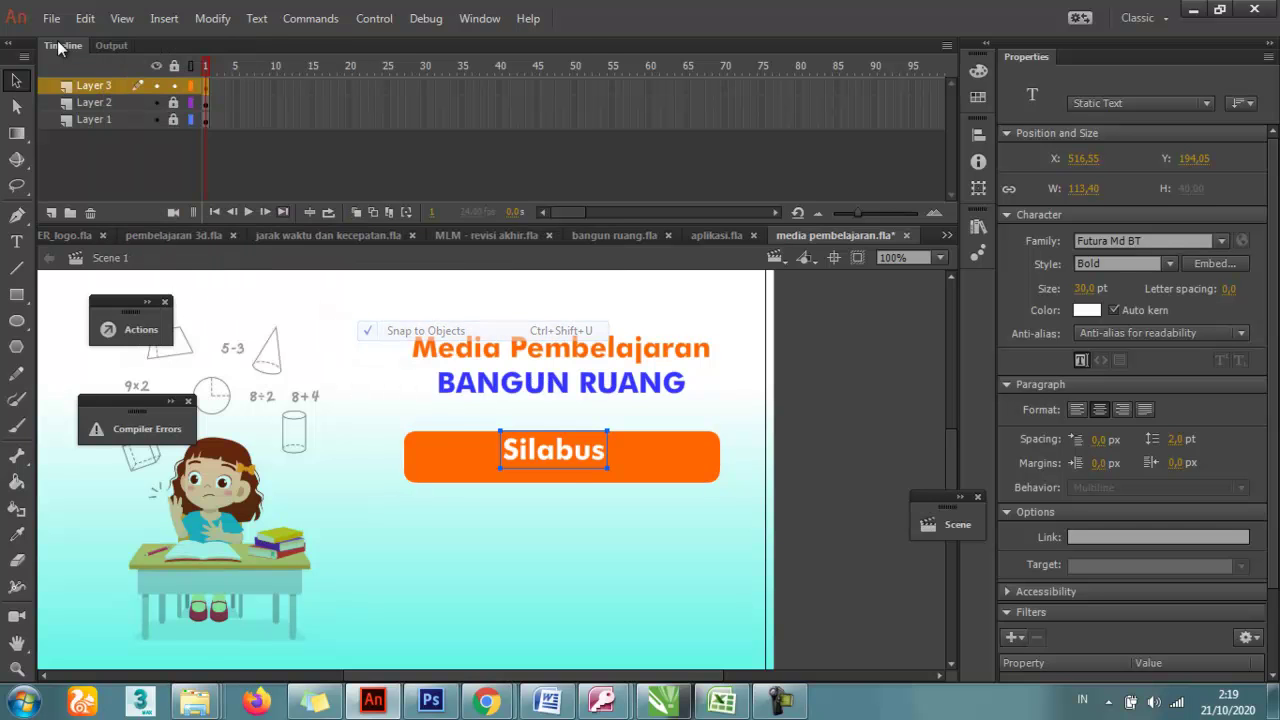
left_click(122, 18)
mouse_move(170, 248)
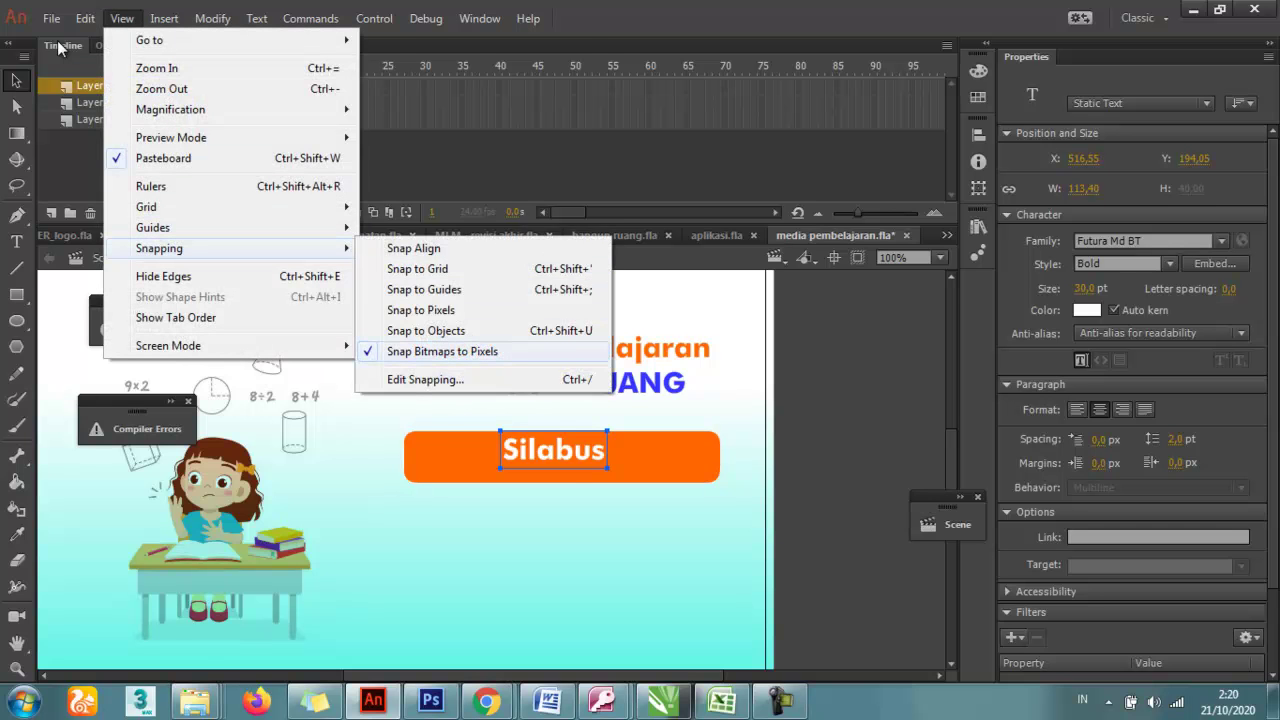
left_click(442, 351)
key("Escape")
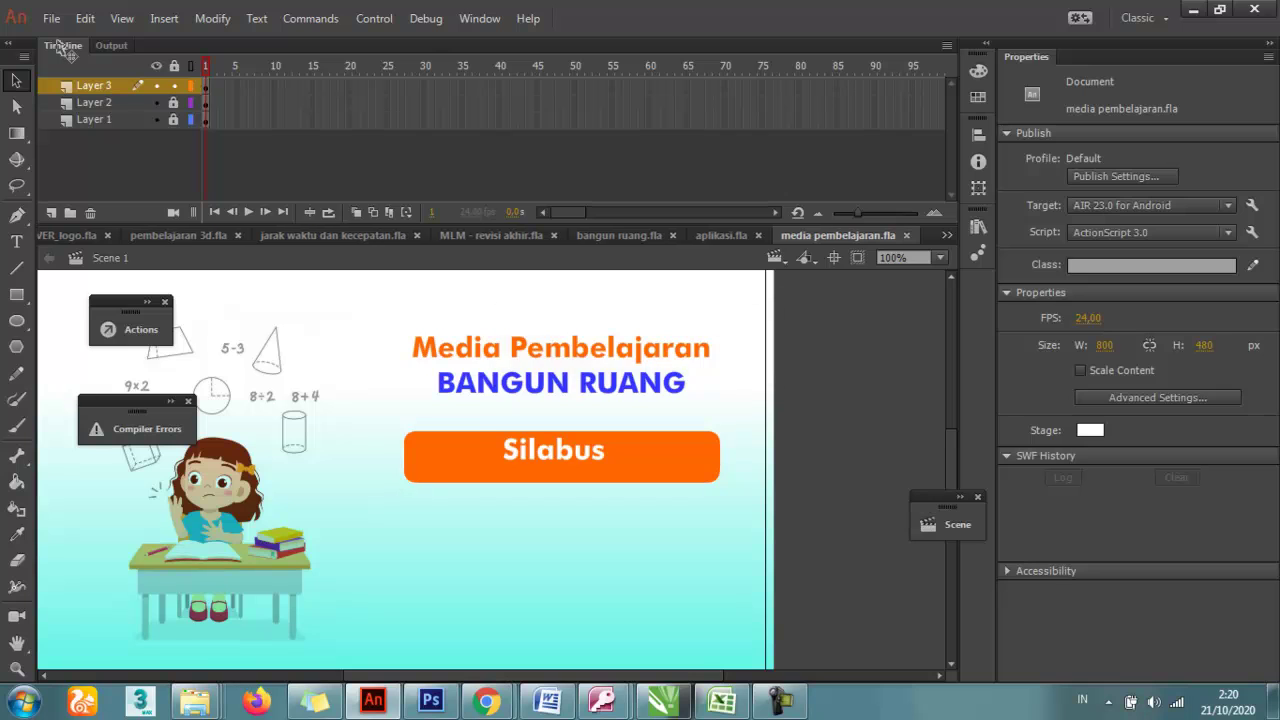
Centre the "Silabus" text horizontally and vertically on the orange rounded rectangle
left_click_drag(553, 450, 556, 456)
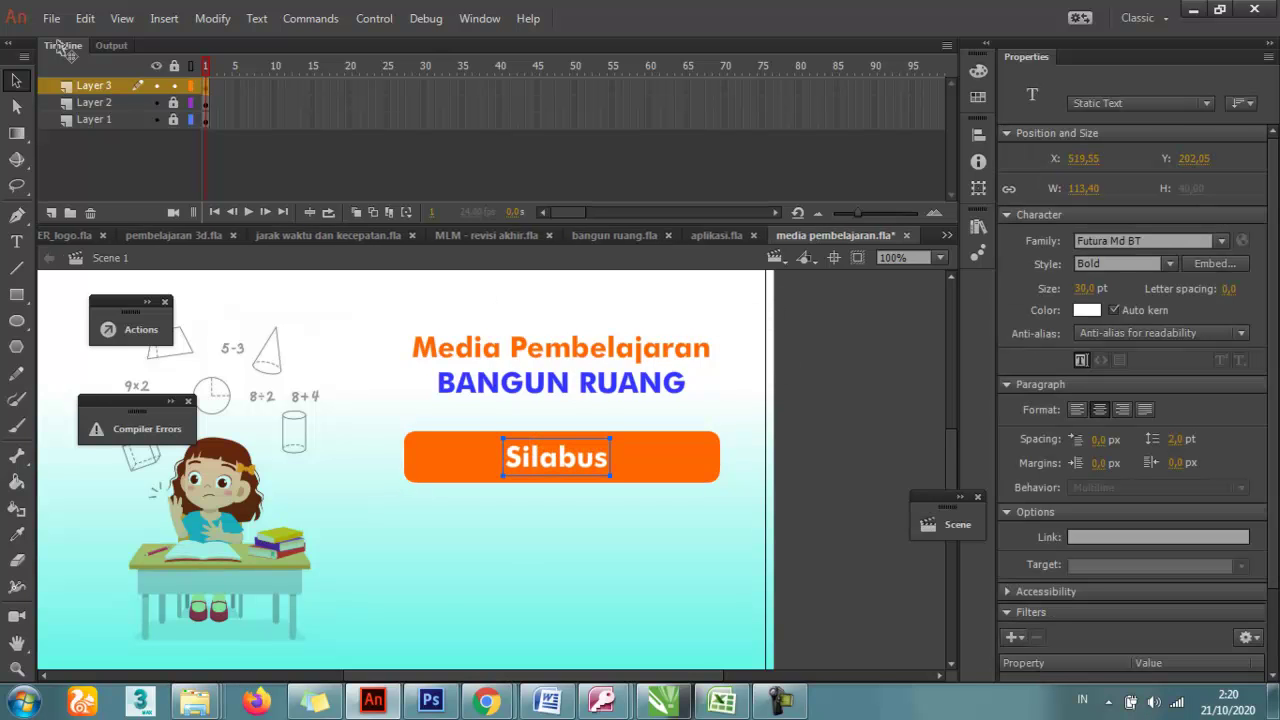
key("ctrl+a")
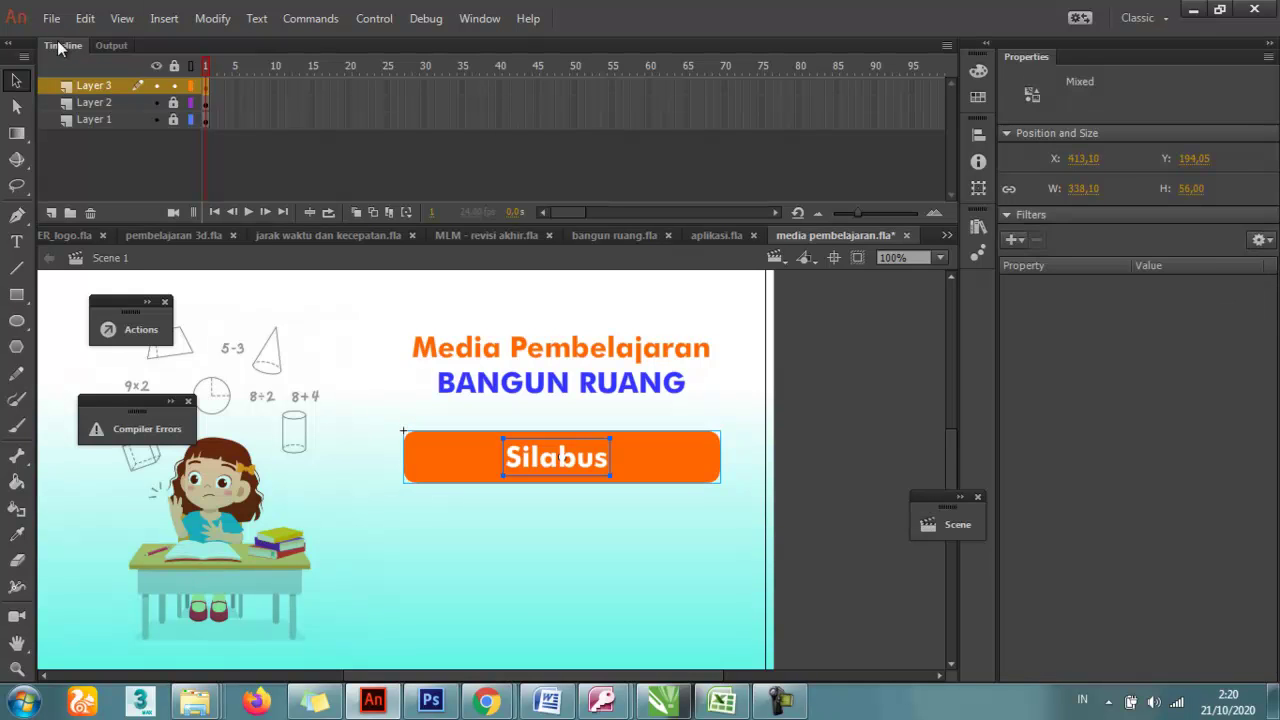
key("ctrl+shift+a")
left_click(556, 457)
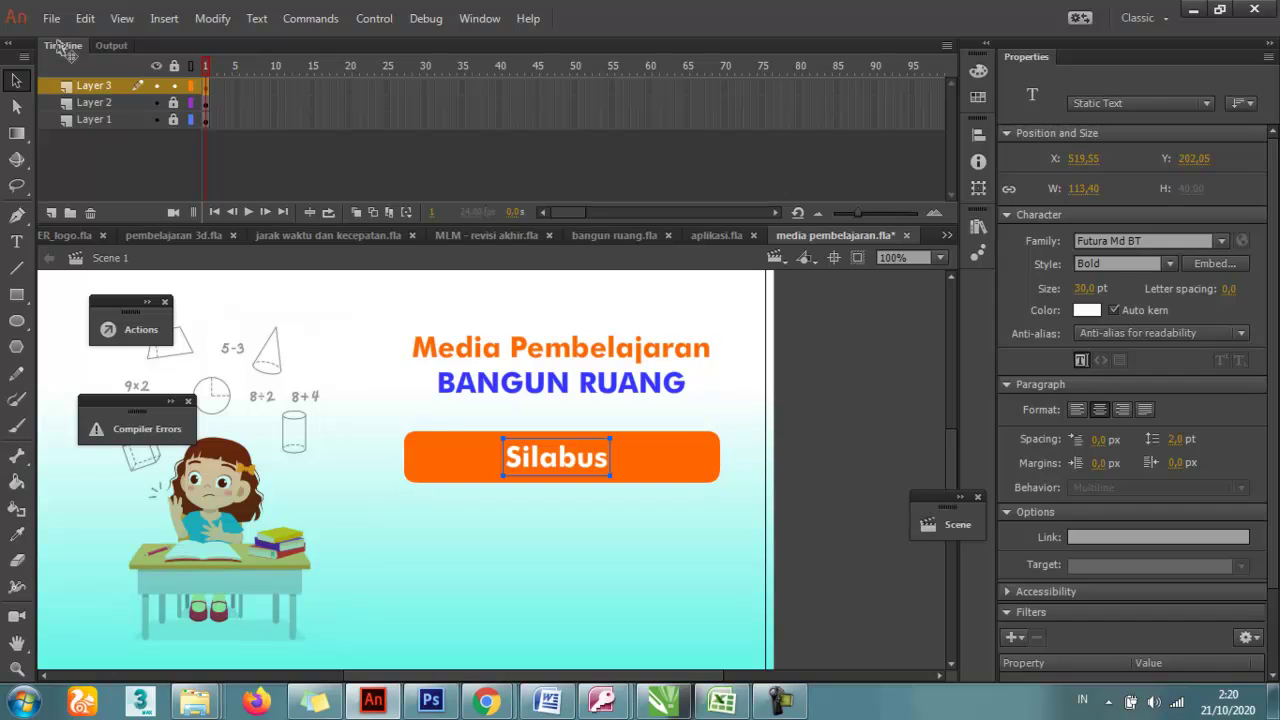
key("ctrl+a")
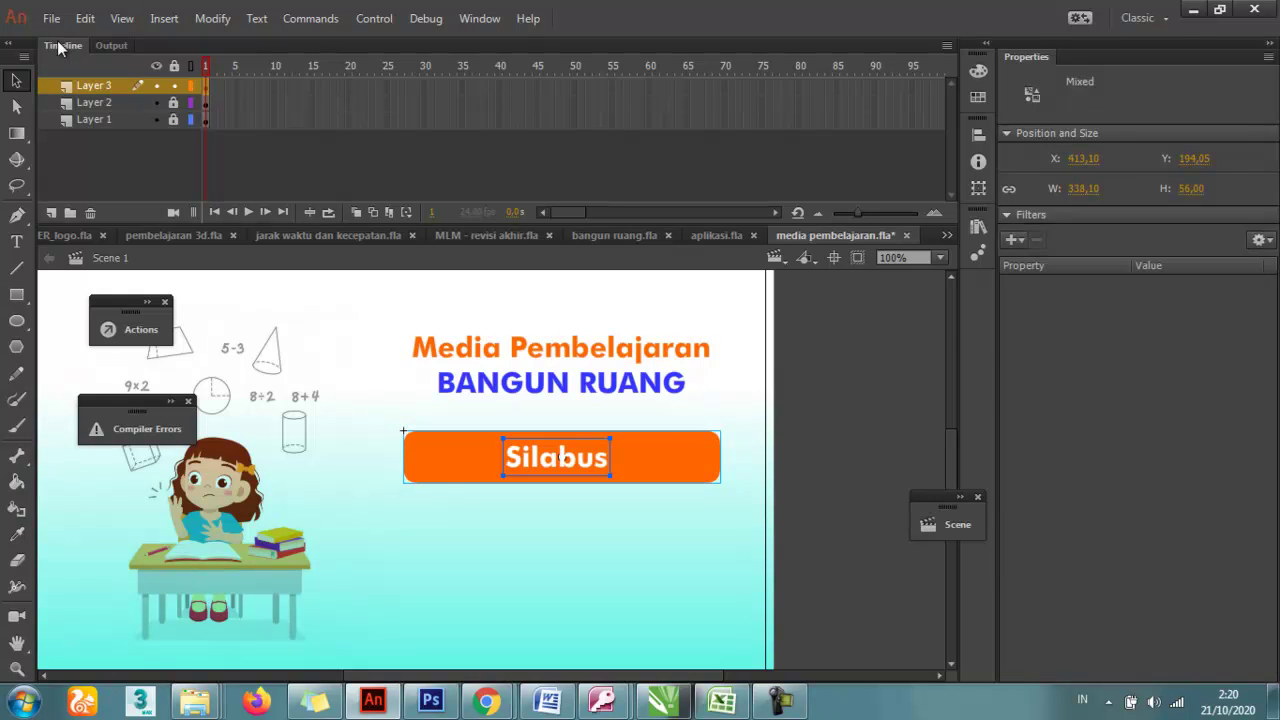
key("ctrl+k")
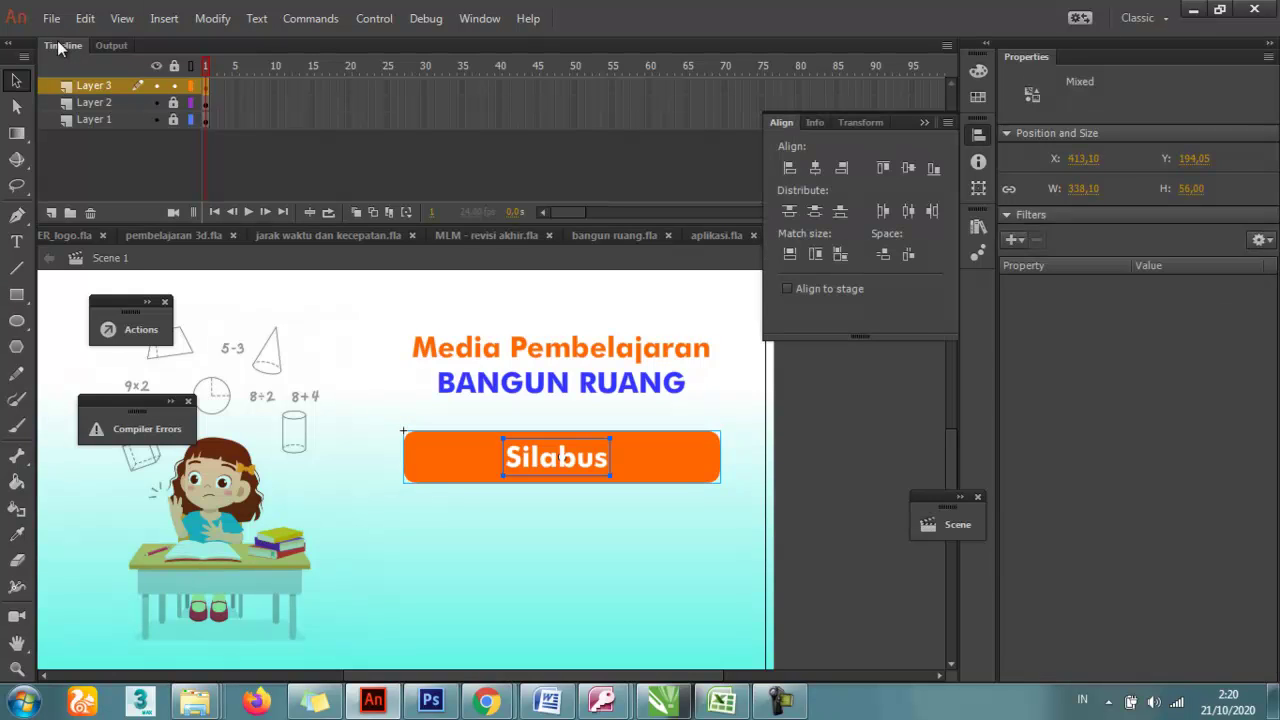
left_click(815, 167)
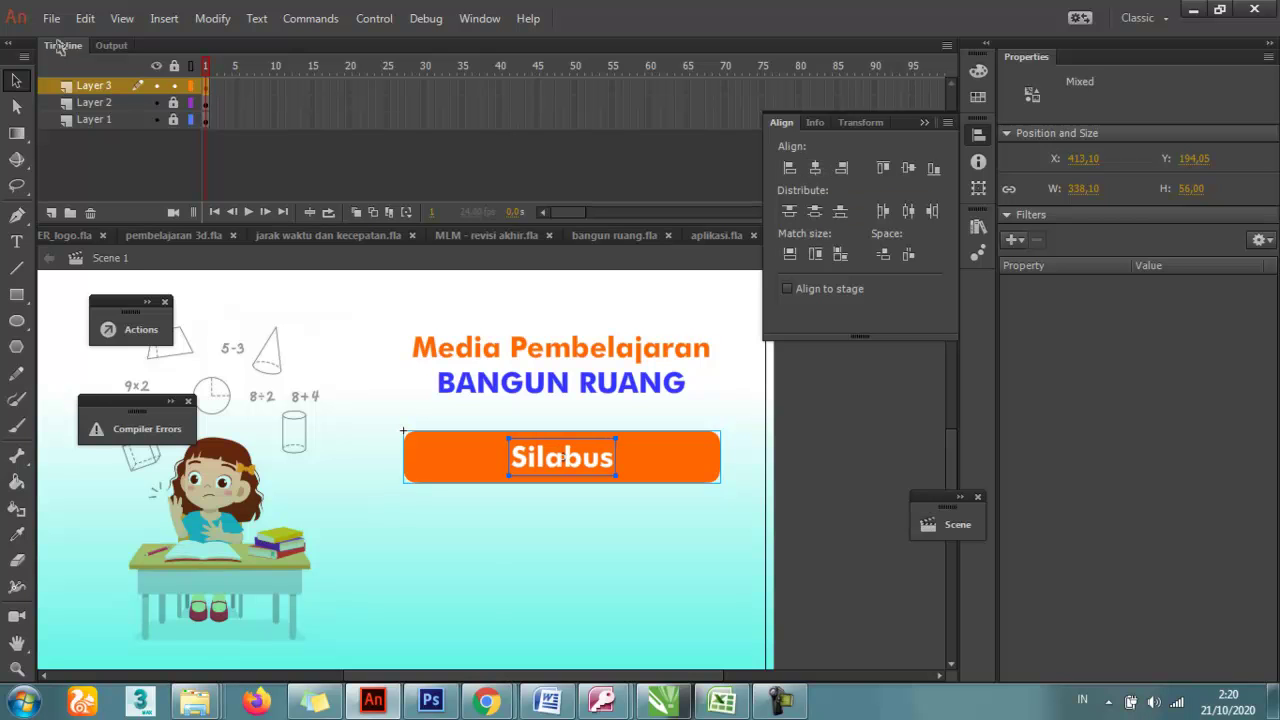
left_click(908, 167)
left_click(850, 450)
Try placing a copy of the orange rectangle and its "Silabus" text directly below at Y 259,10, and undo it
scroll(850, 450, "down", 2)
left_click(562, 338)
left_click(660, 340, "shift")
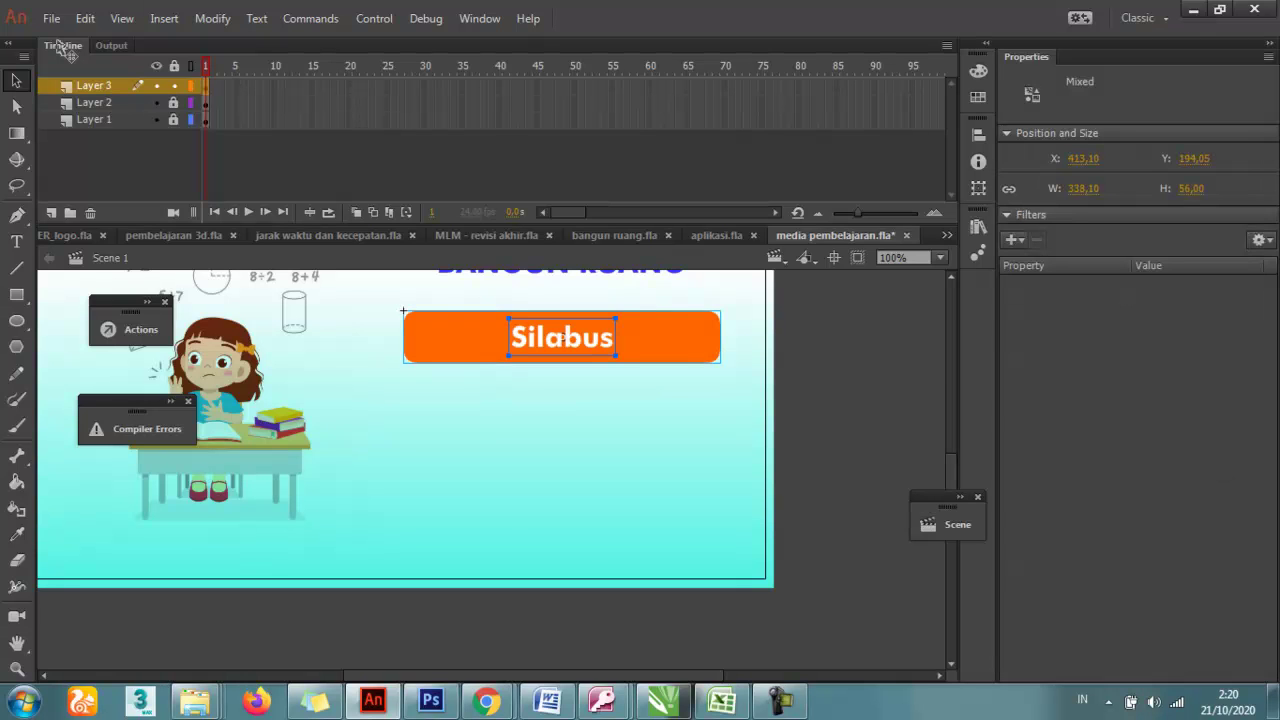
left_click_drag(660, 340, 660, 401)
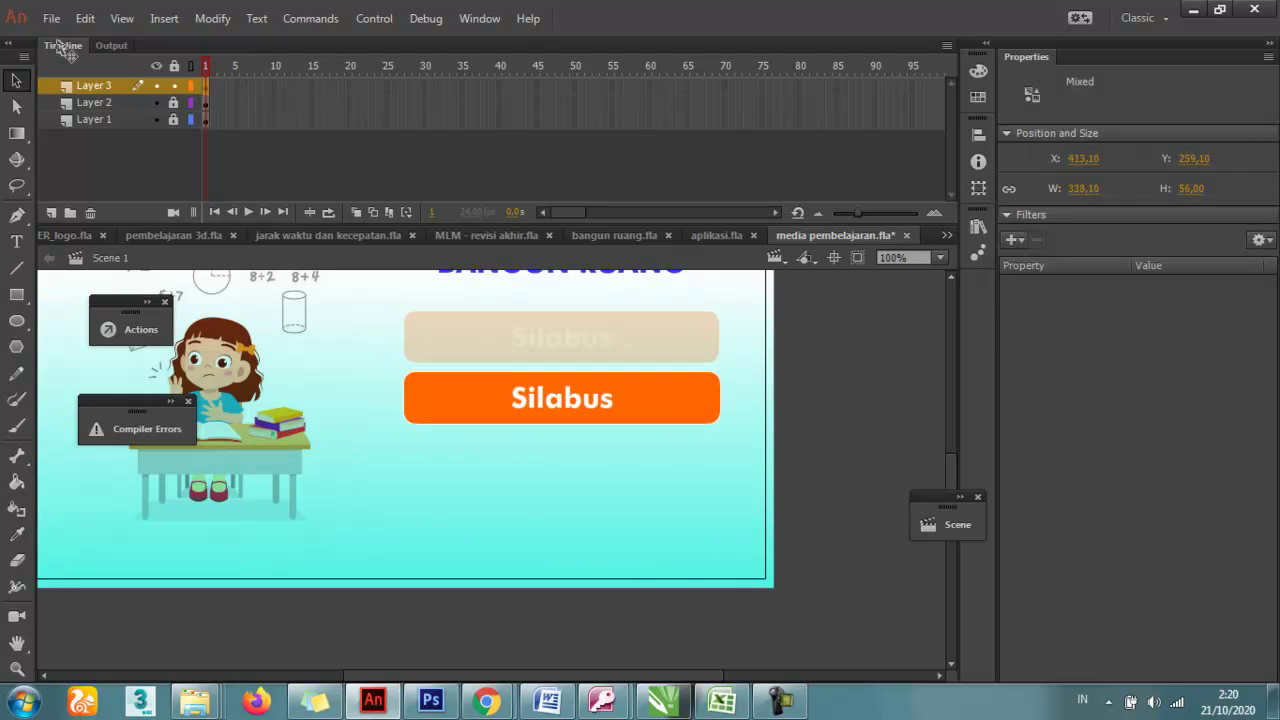
key("ctrl+z")
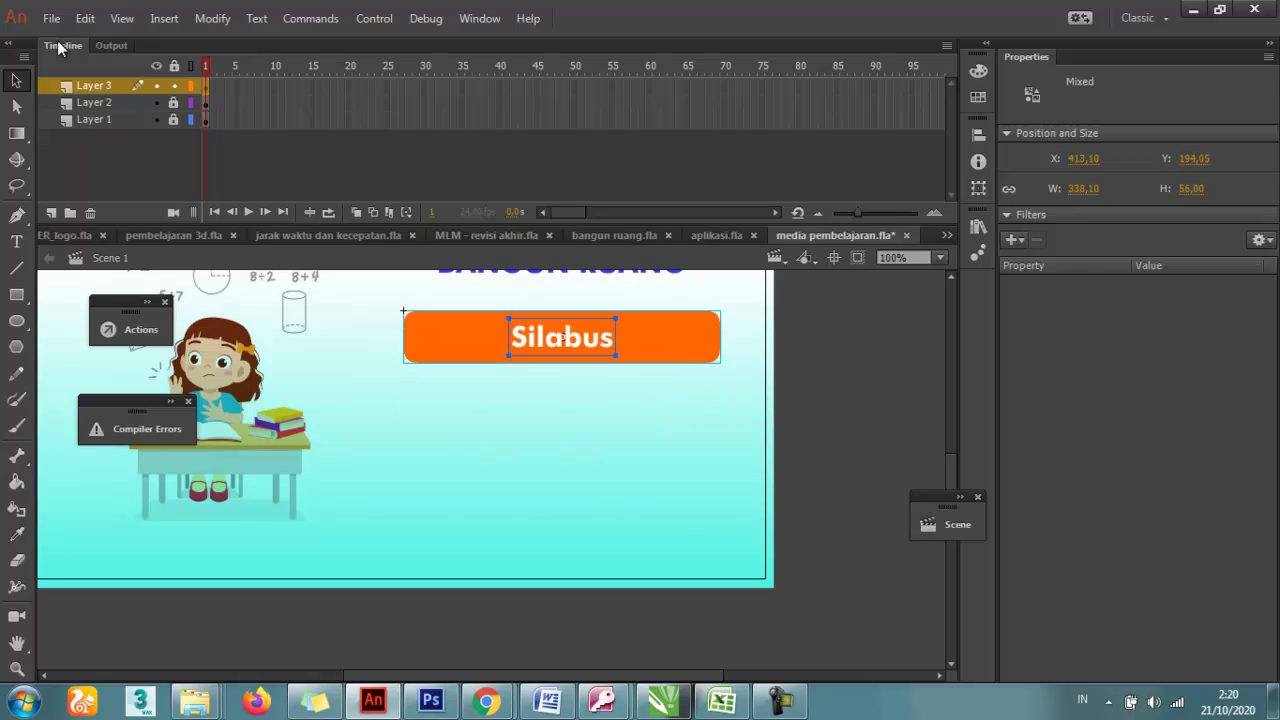
Place two copies of the orange rectangle and its "Silabus" text in a column below the original, at about Y 260,55 and Y 330,55
key("ctrl+v")
left_click_drag(497, 475, 560, 400)
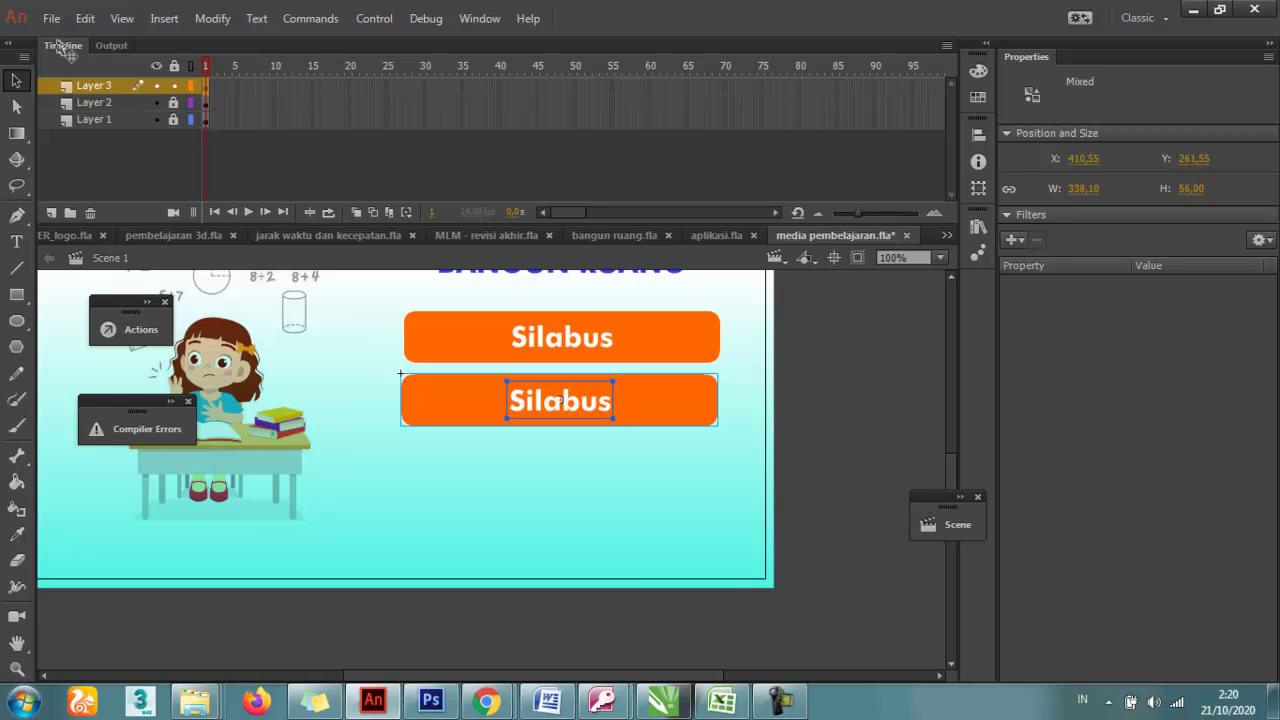
left_click_drag(560, 400, 563, 467)
key("Up")
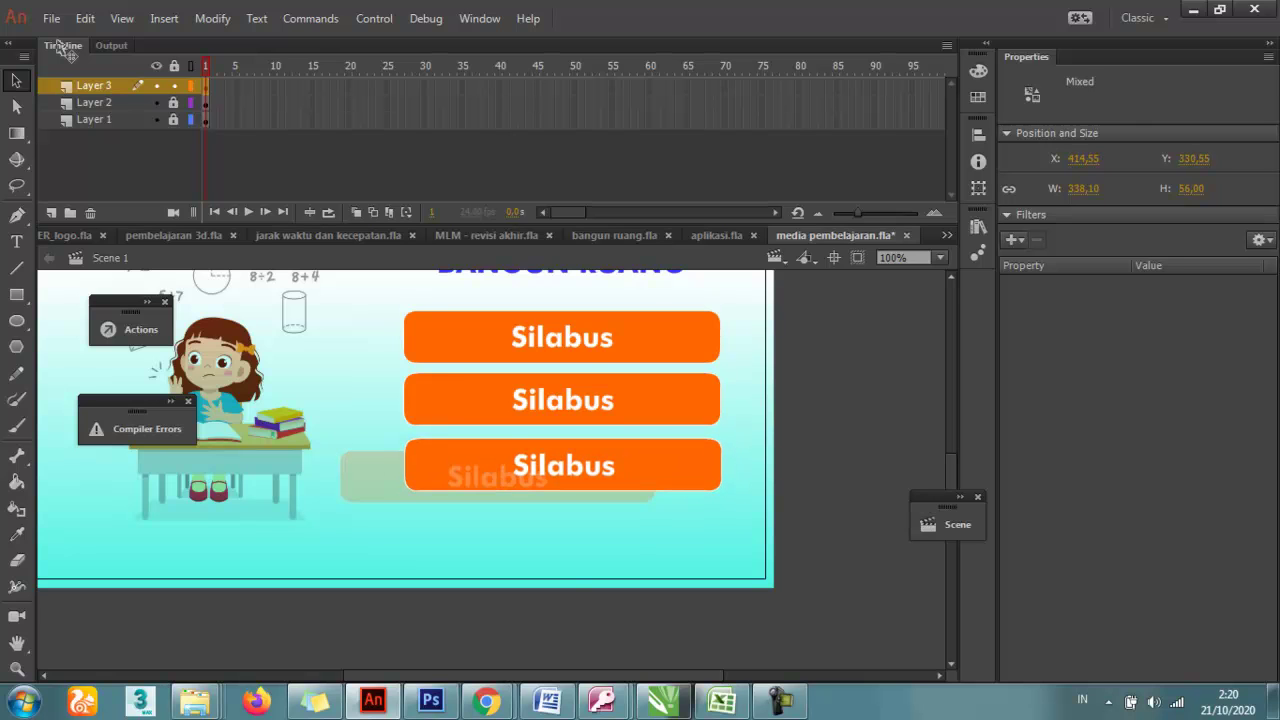
key("Escape")
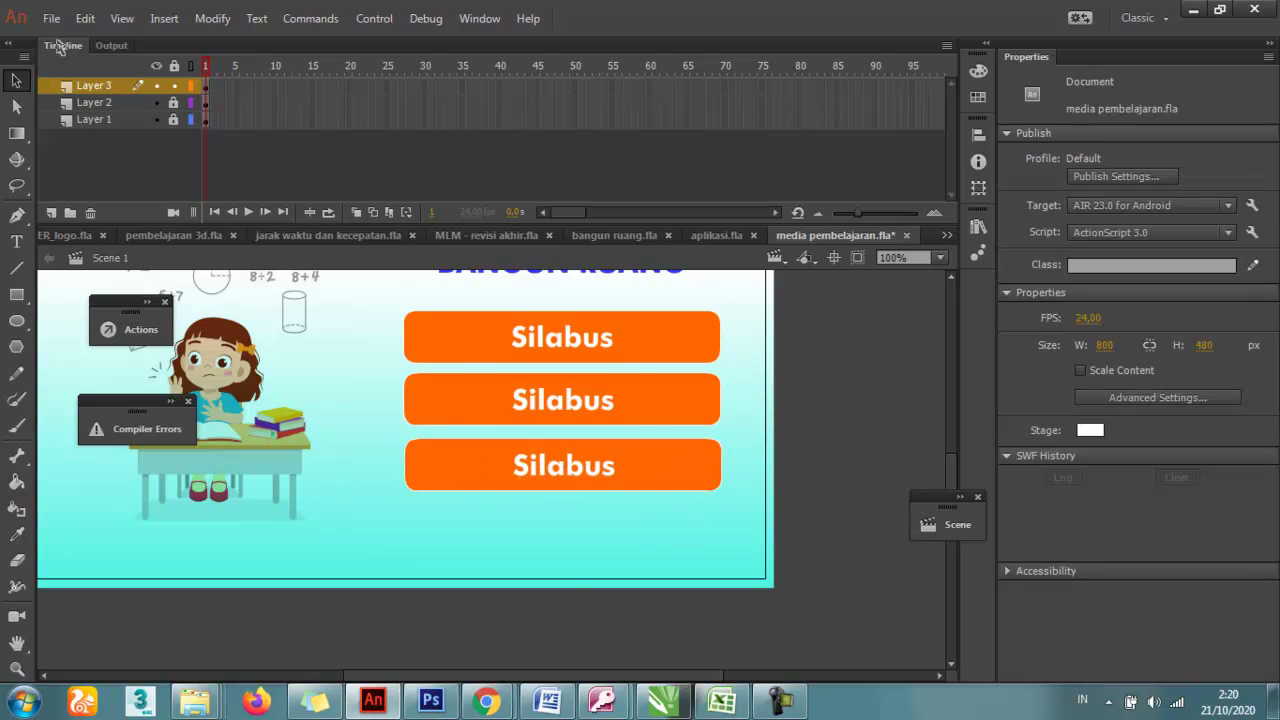
Change the text on the middle orange rectangle to "Materi"
scroll(562, 470, "up", 2)
double_click(581, 519)
key("ctrl+a")
type("Materi")
key("Escape")
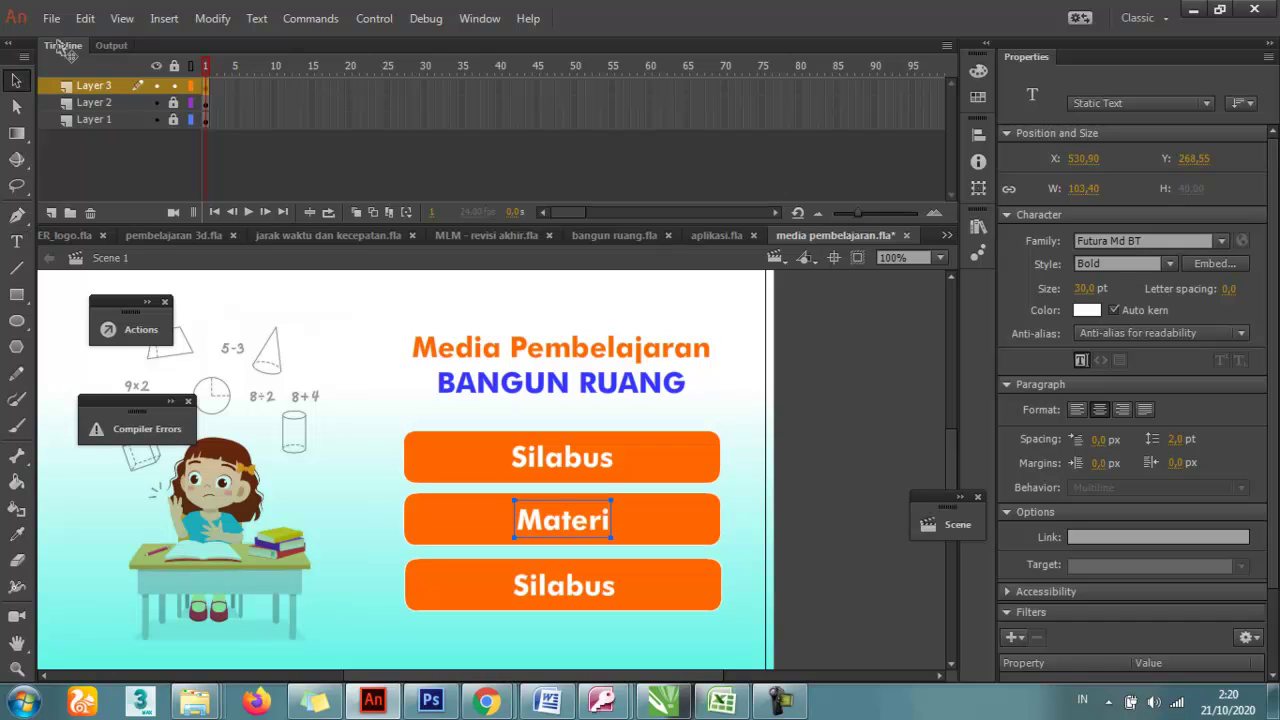
Change the text on the lowest orange rectangle to "Evaluasi" and save the document
double_click(563, 585)
key("ctrl+a")
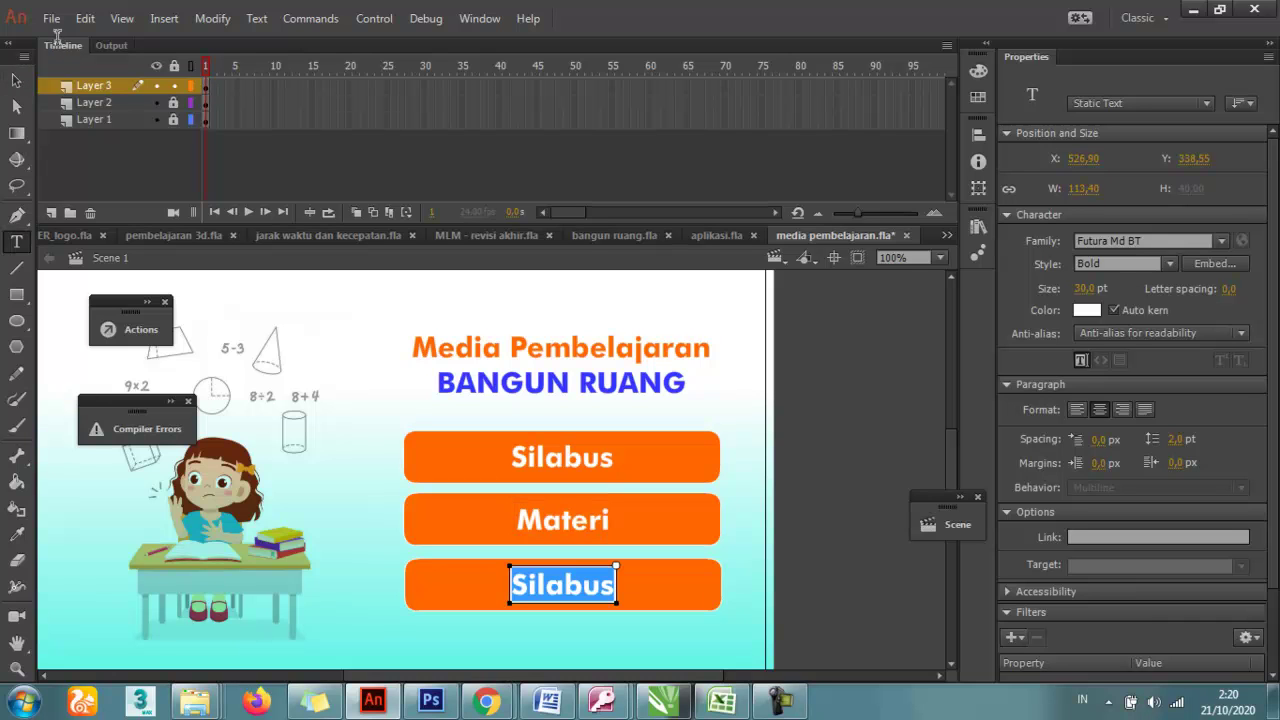
key("BackSpace")
type("Ev")
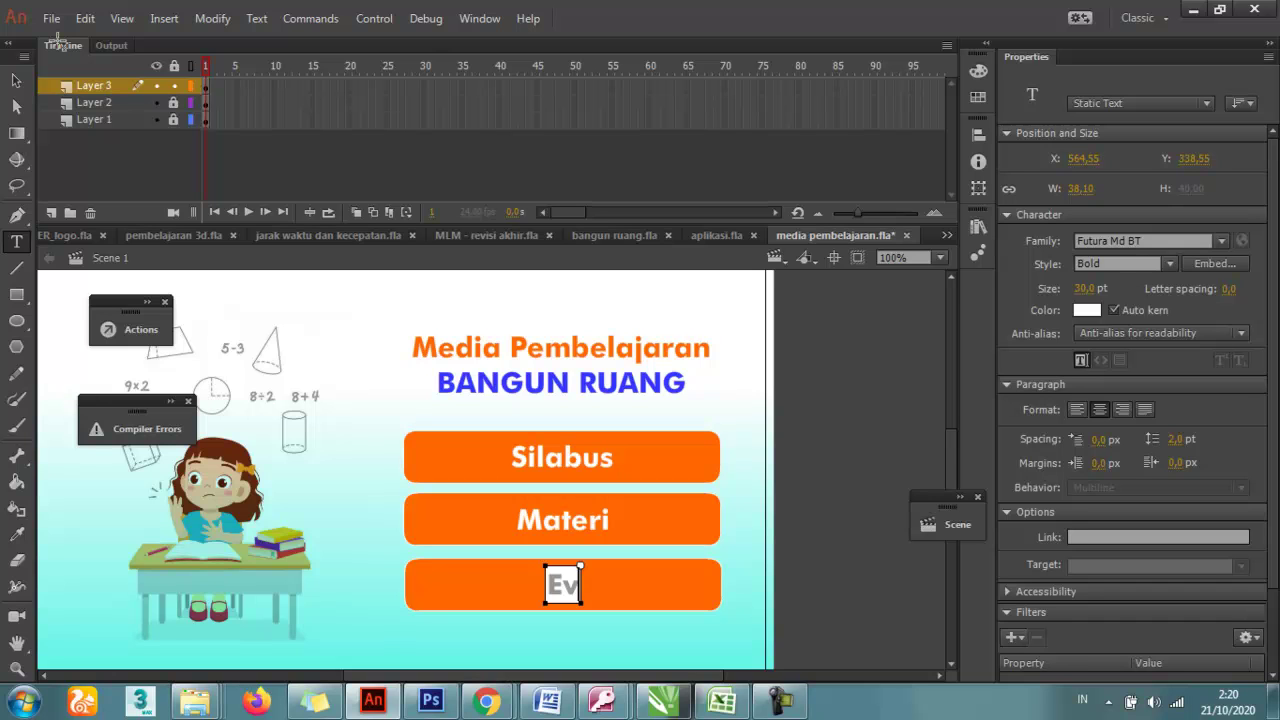
type("aluasi")
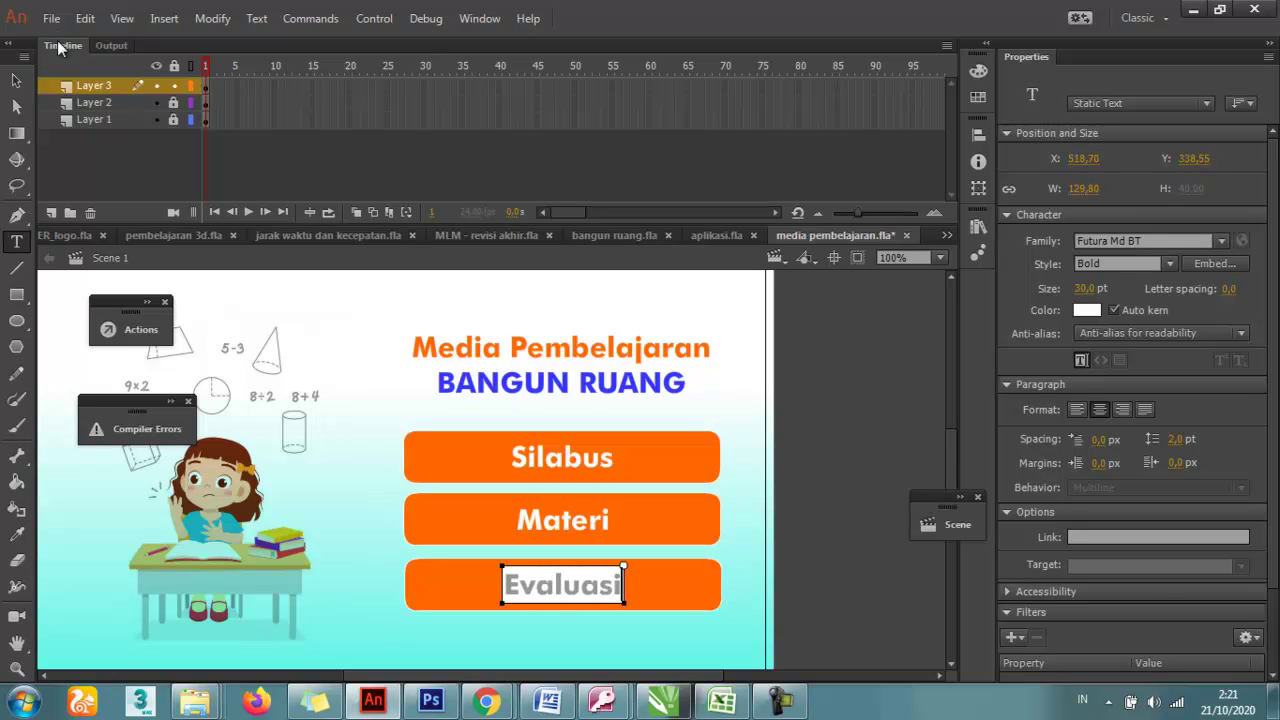
key("Escape")
key("Escape")
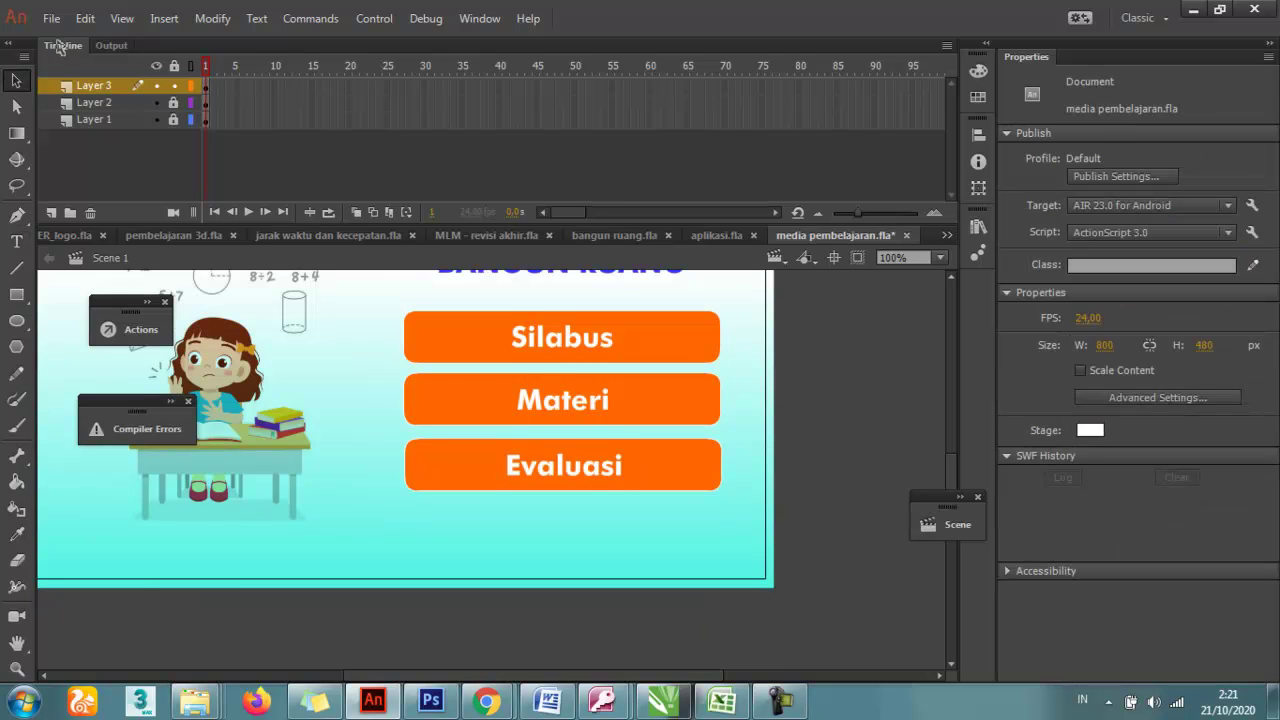
key("ctrl+s")
Convert the "Silabus" text together with its orange rectangle into a symbol of type Button
key("Tab")
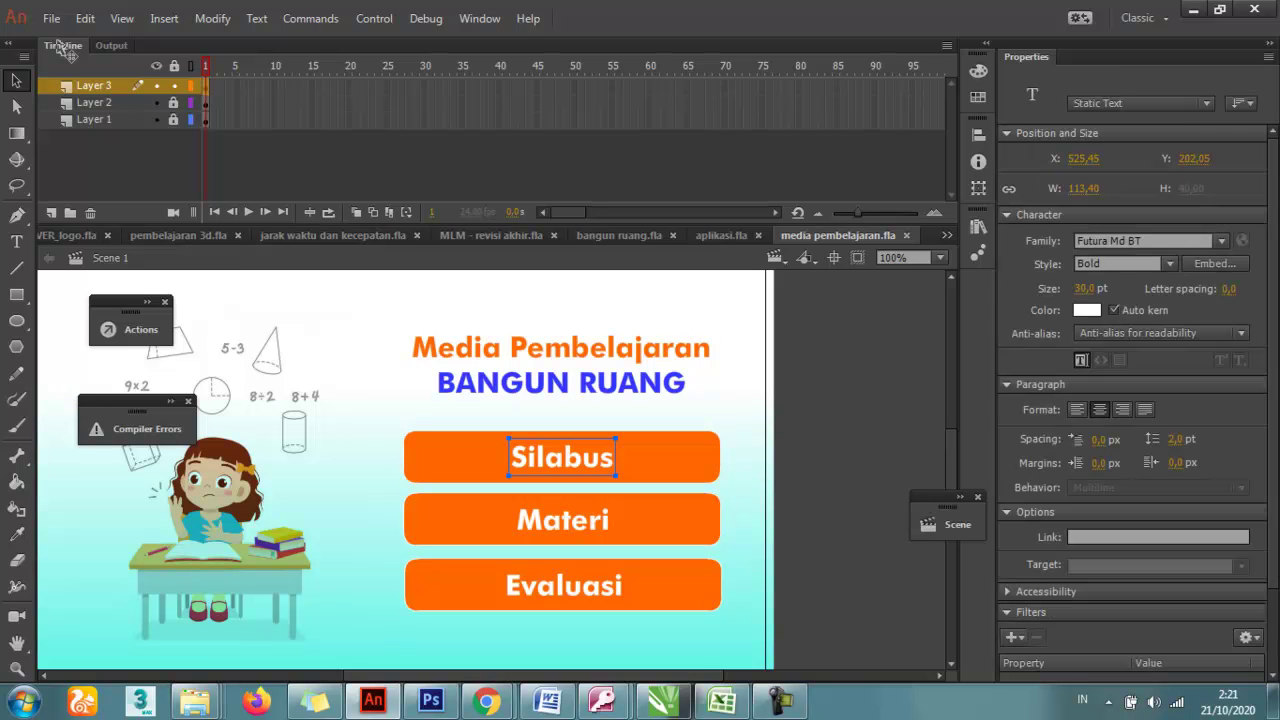
left_click(655, 458, "shift")
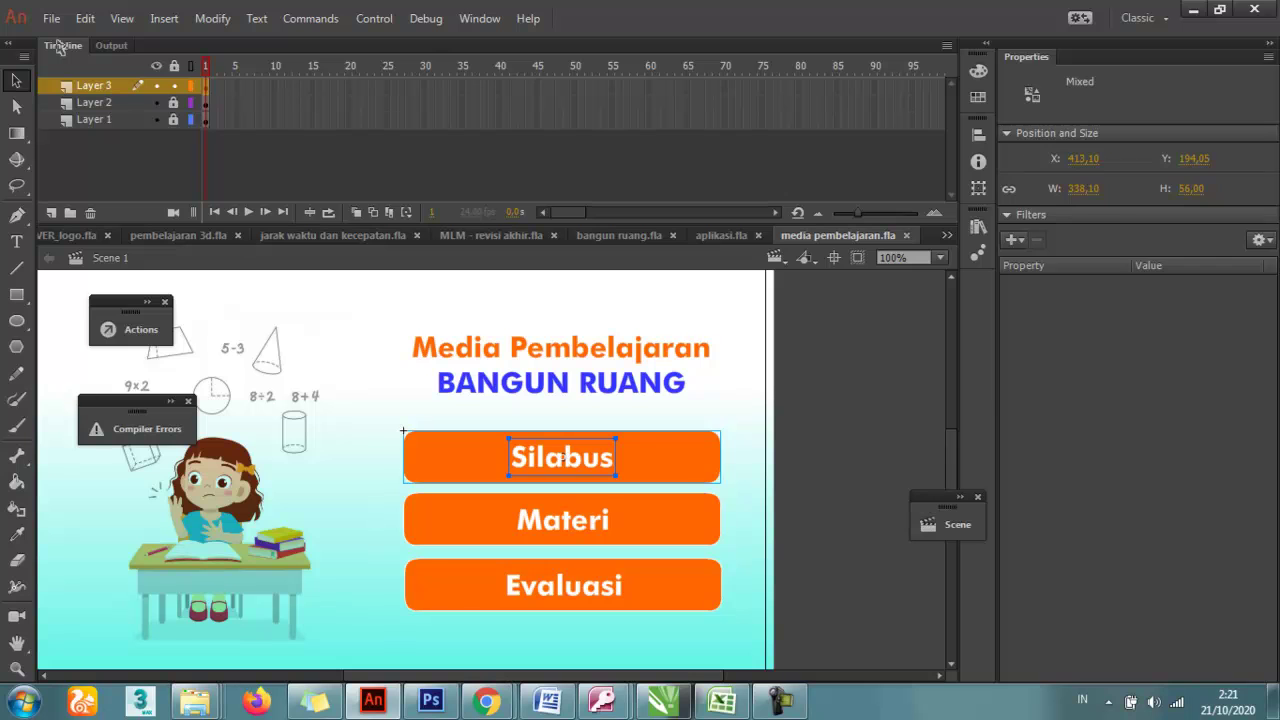
key("Escape")
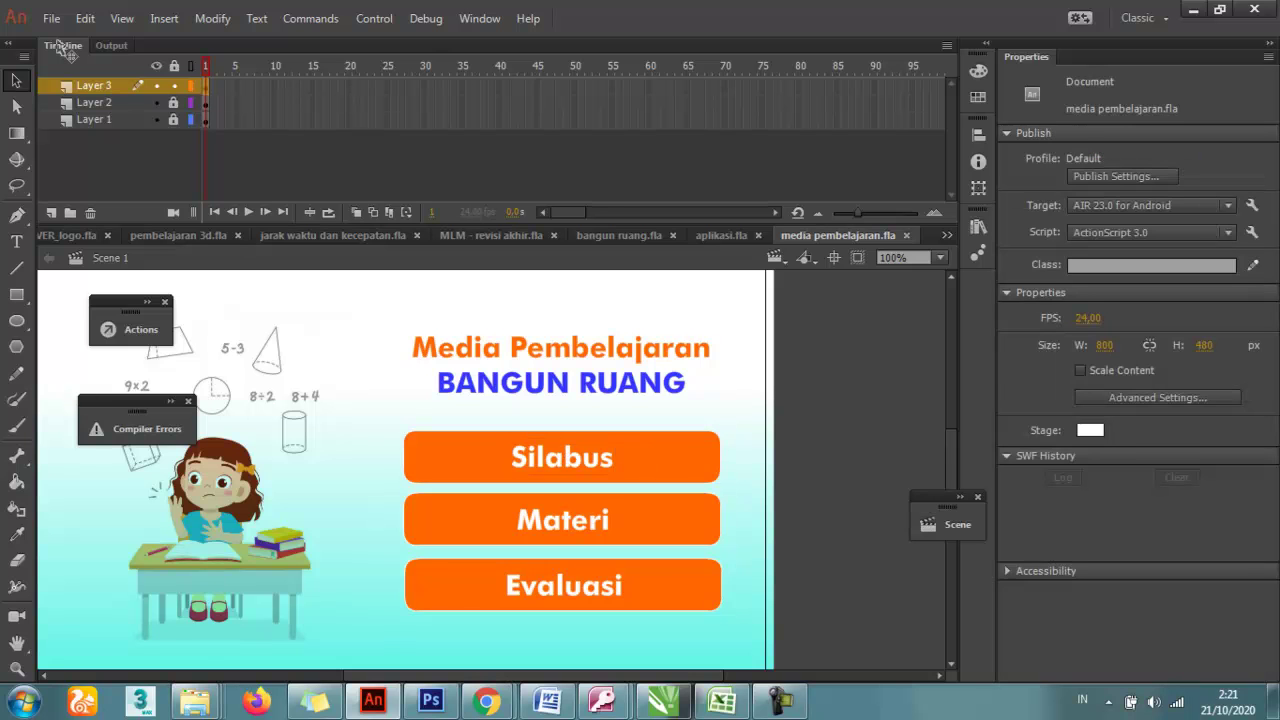
key("Tab")
left_click(655, 458, "shift")
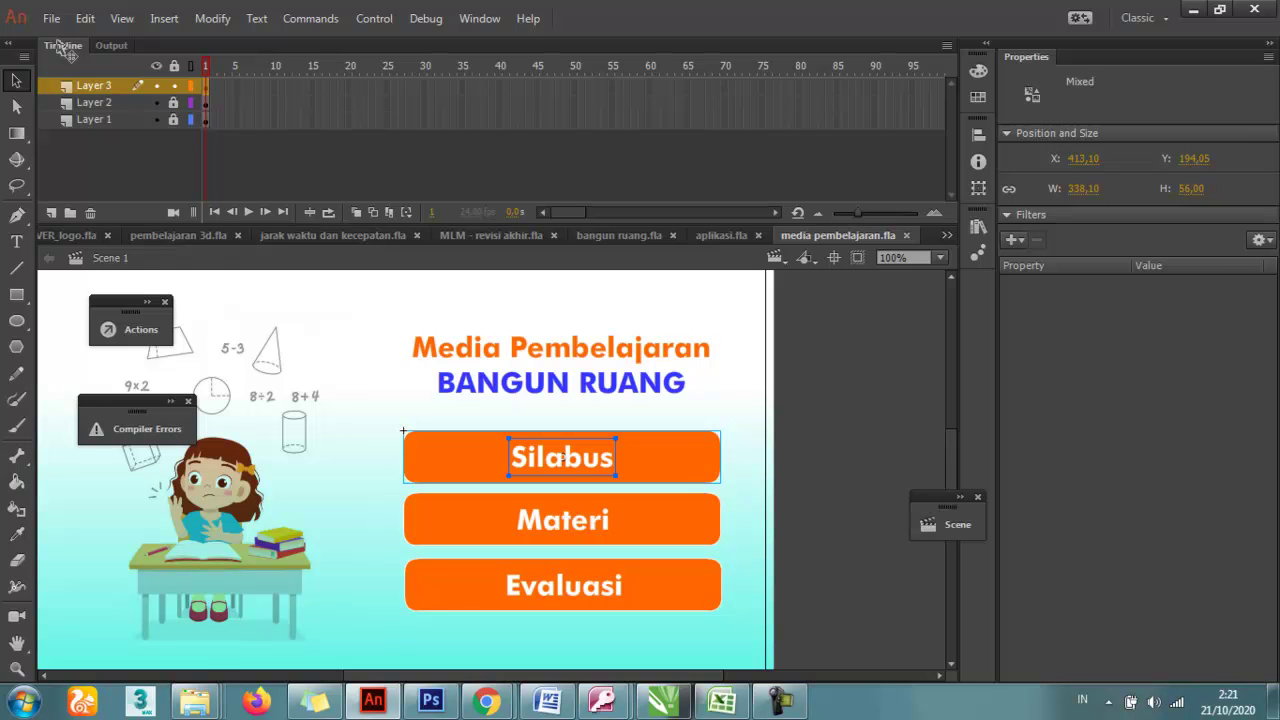
right_click(562, 457)
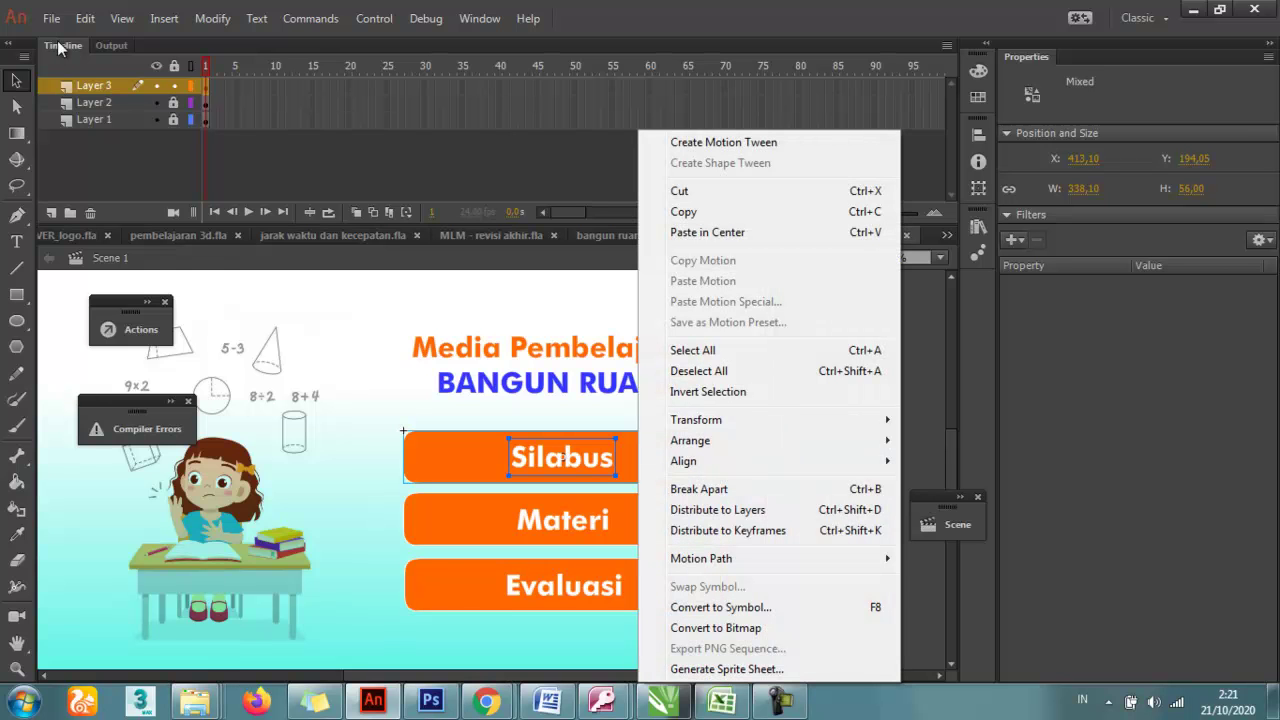
left_click(720, 607)
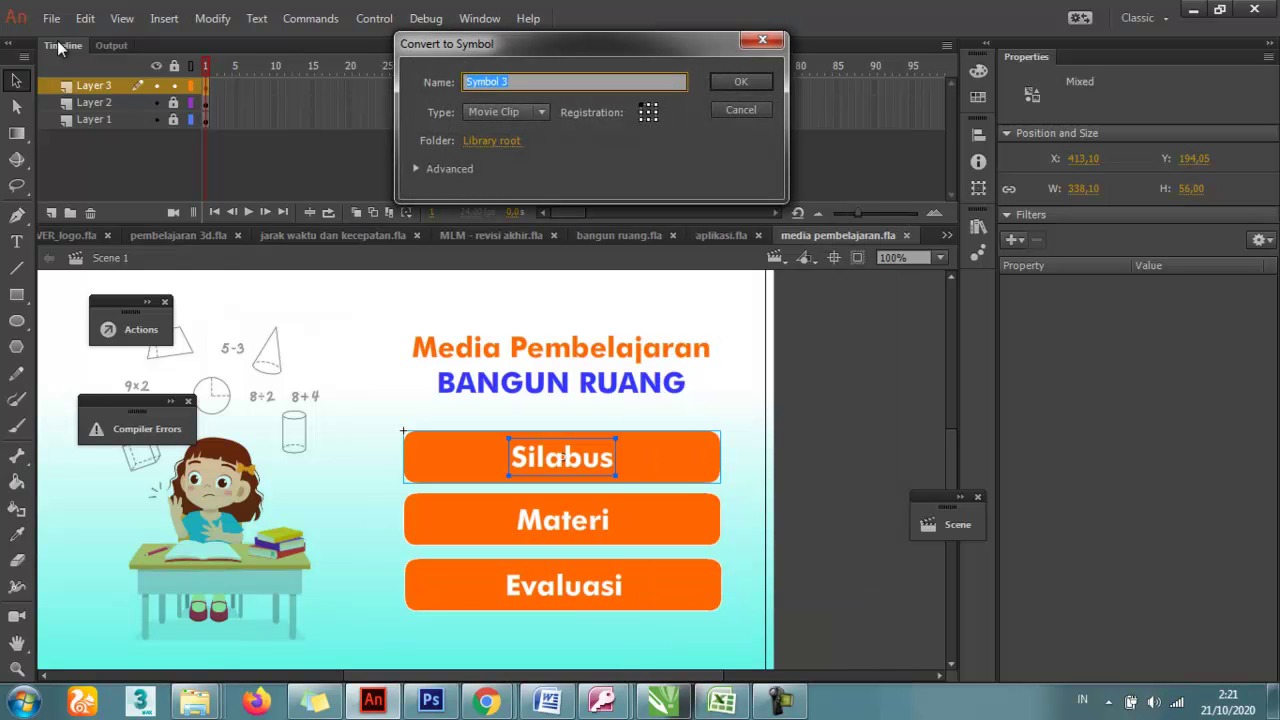
key("Tab")
key("space")
key("Down")
key("Return")
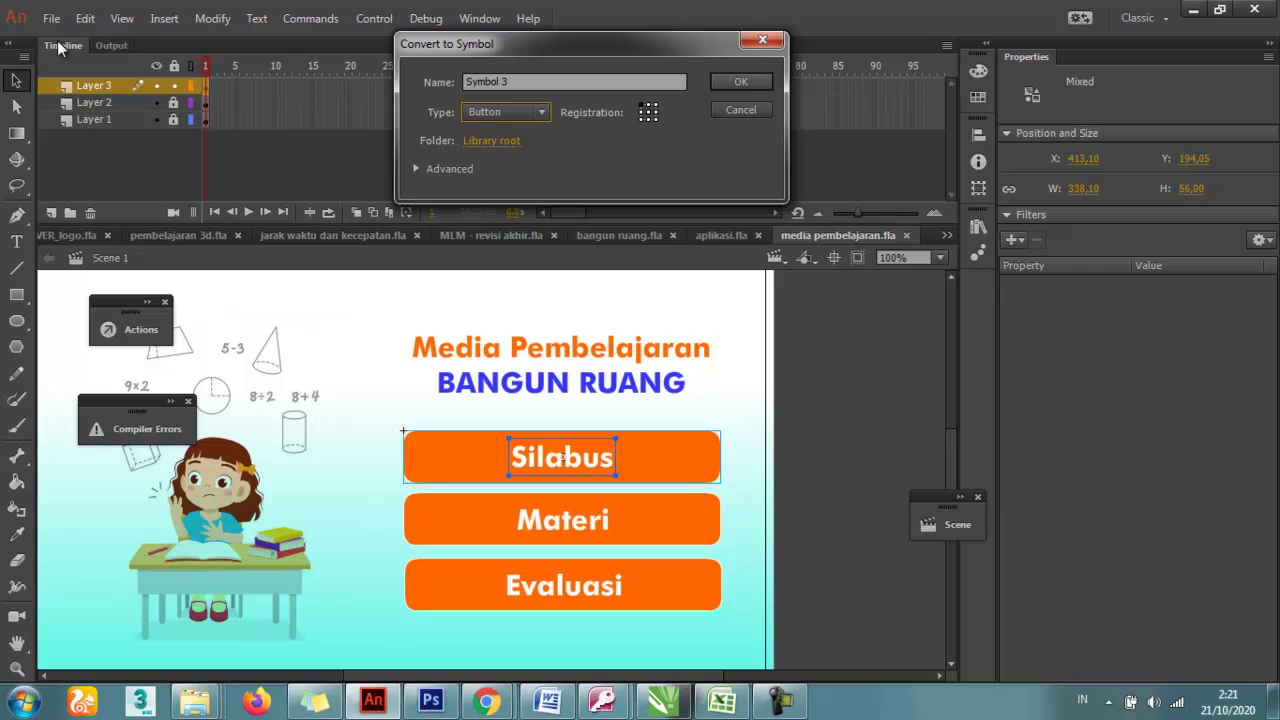
key("Return")
Convert the "Materi" text together with its orange rectangle into a Button symbol
left_click(563, 520)
left_click(563, 521, "shift")
right_click(563, 521)
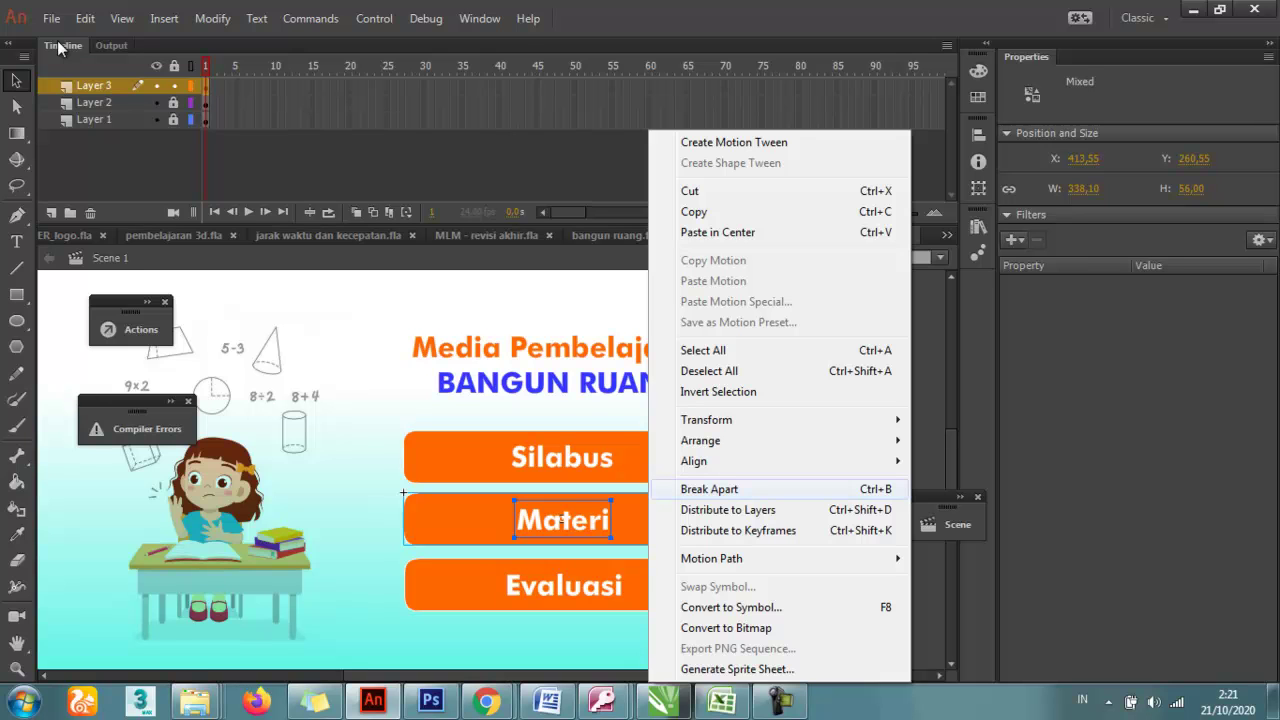
left_click(731, 607)
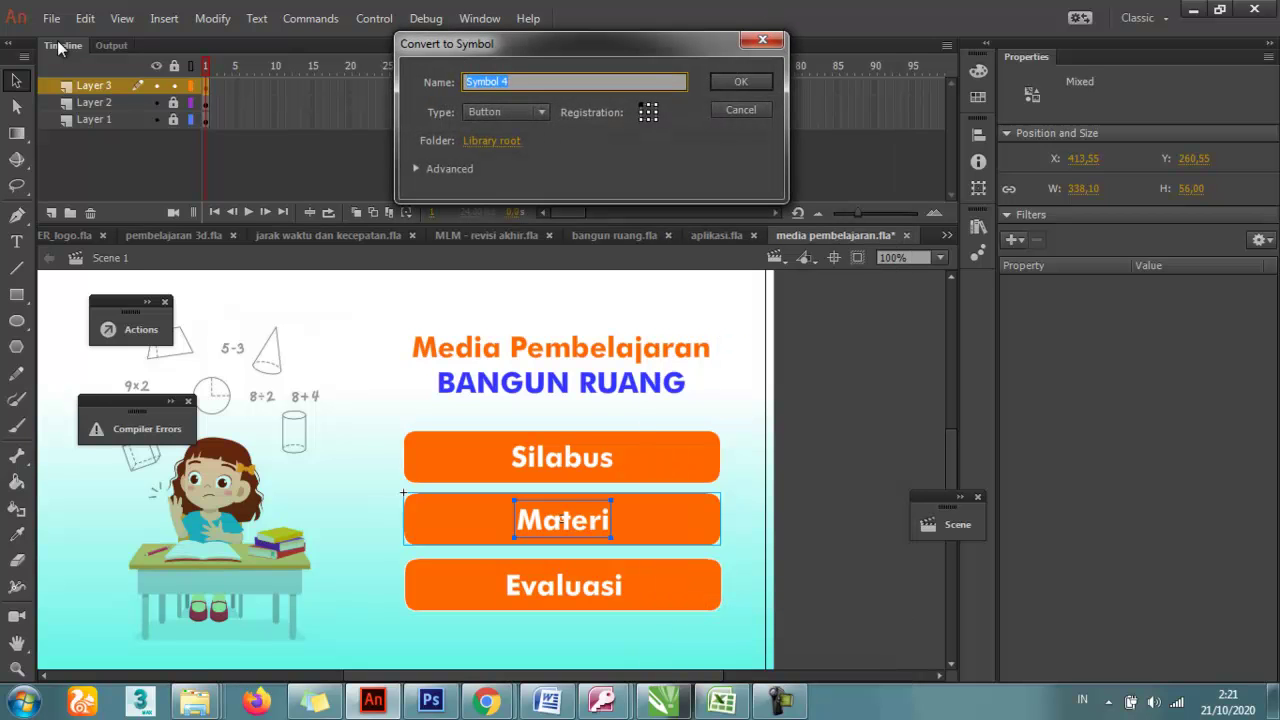
key("Return")
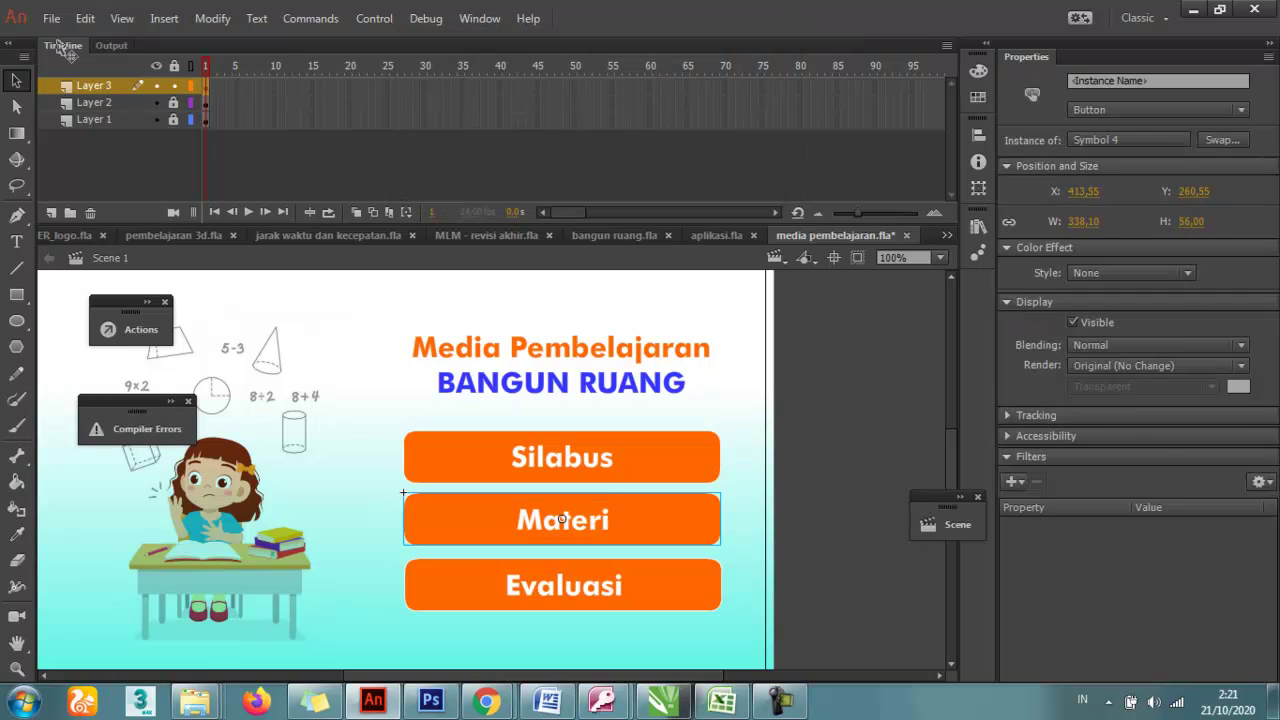
Convert the "Evaluasi" text together with its orange rectangle into a Button symbol and save the document
left_click(563, 585)
left_click(655, 588, "shift")
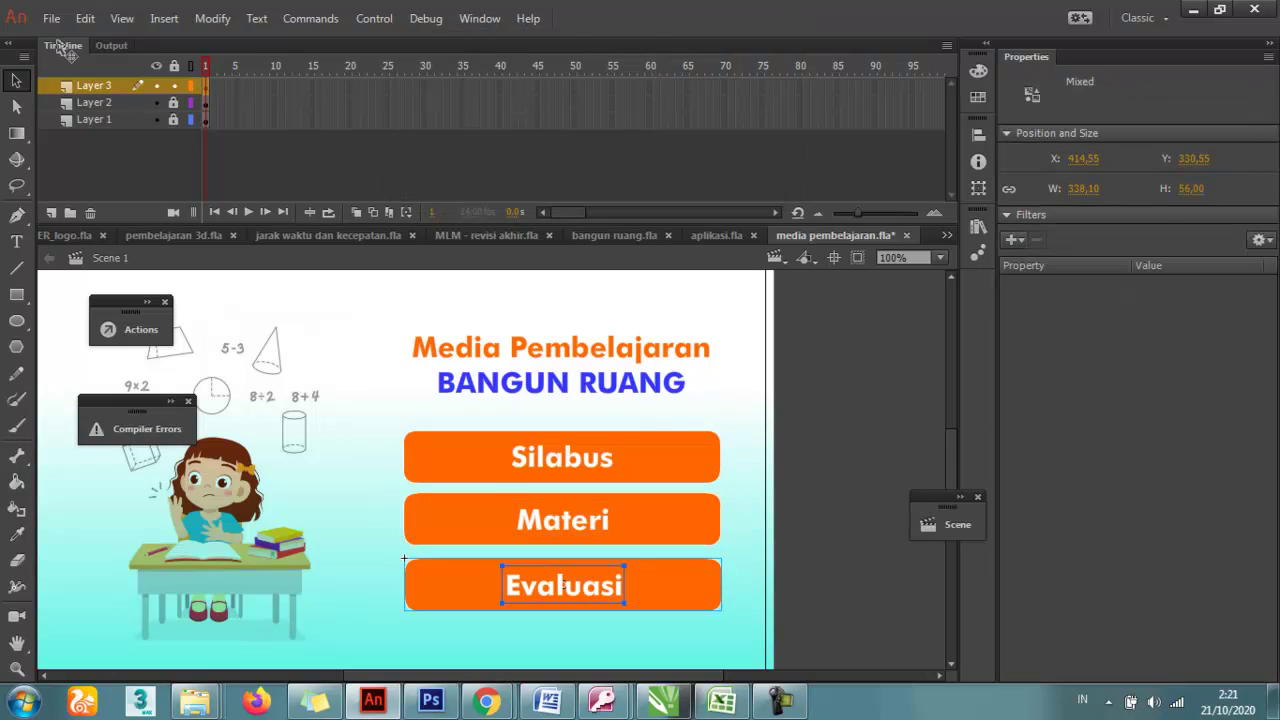
right_click(655, 588)
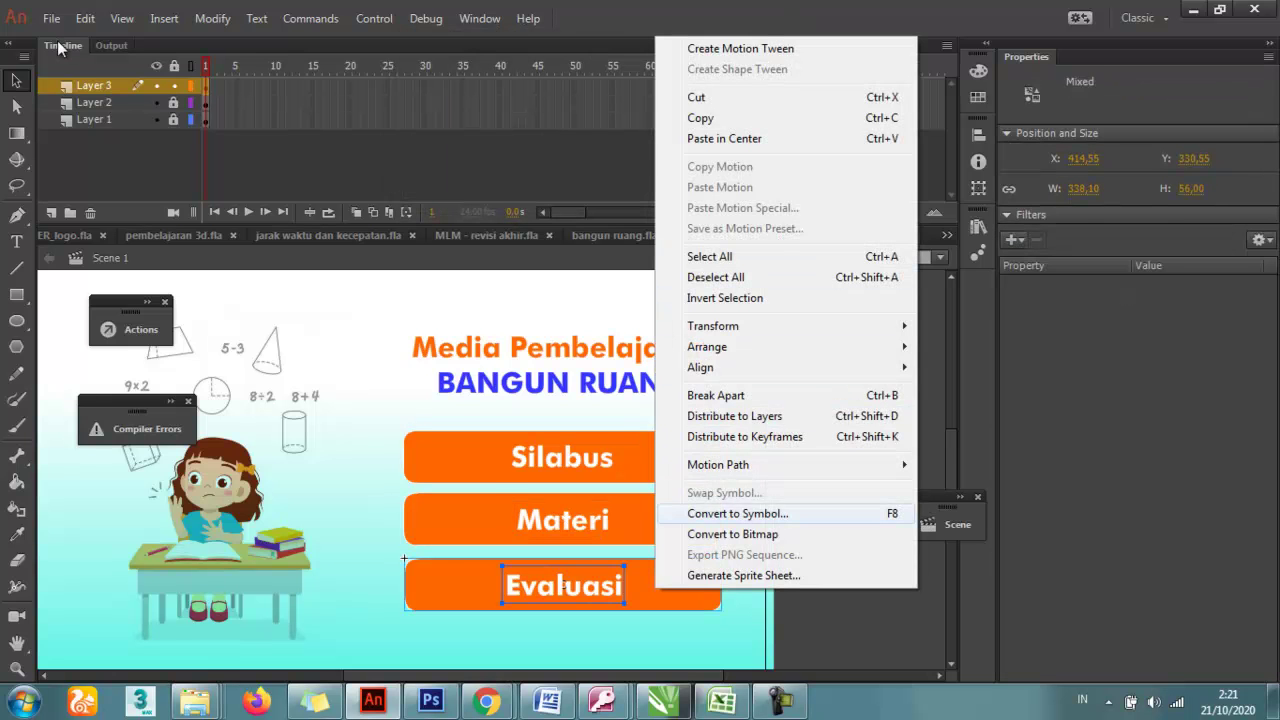
left_click(737, 513)
key("Return")
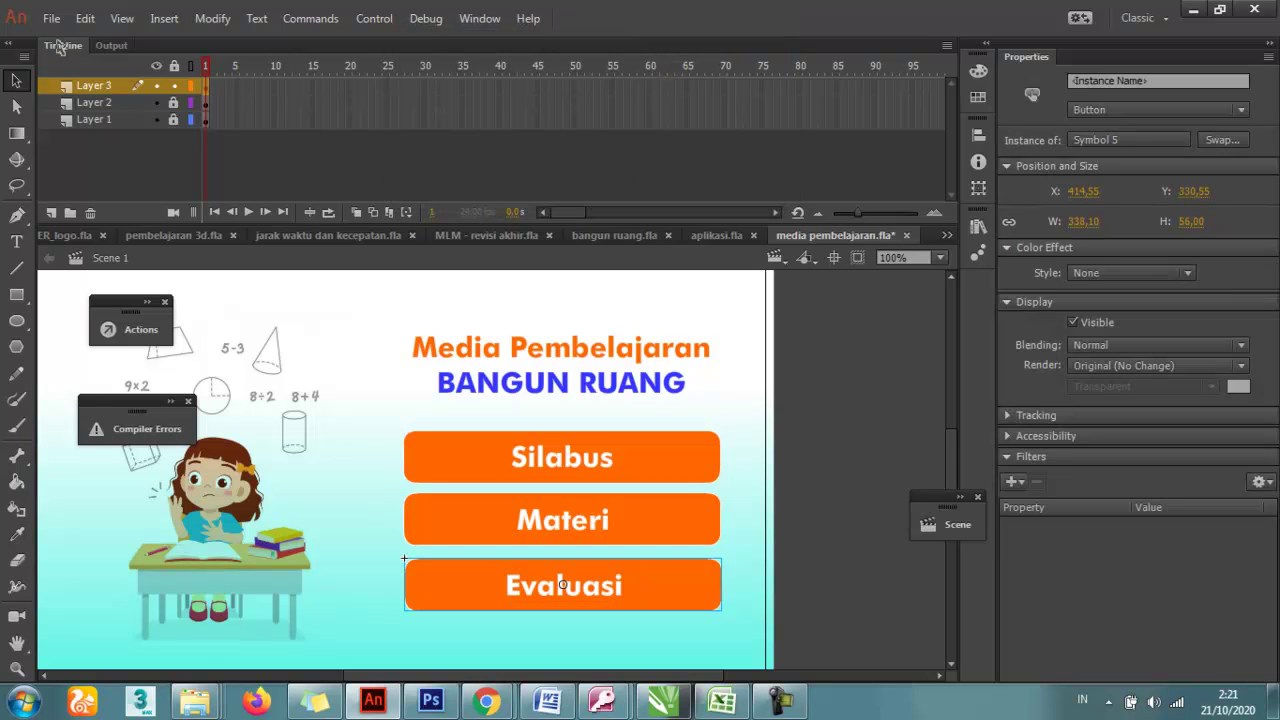
key("Escape")
scroll(58, 46, "down", 2)
scroll(58, 46, "up", 1)
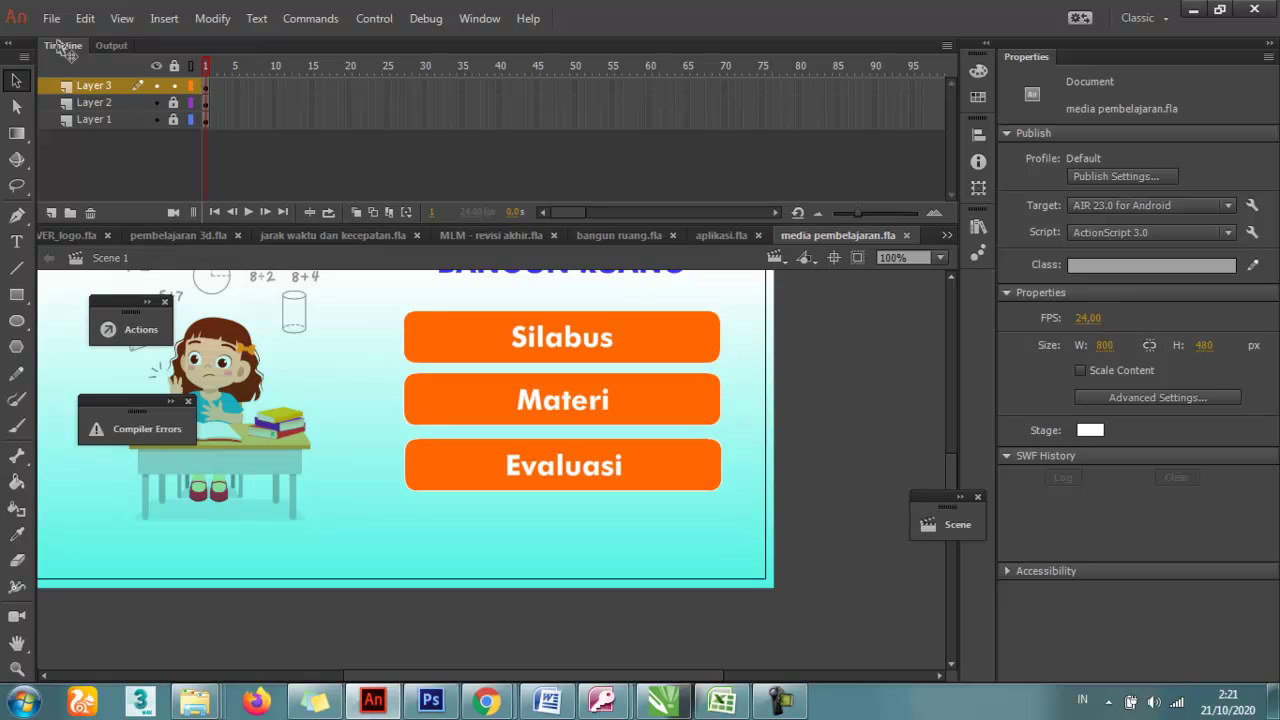
Look inside the Silabus button symbol at its Up state and return to Scene 1
key("ctrl+z")
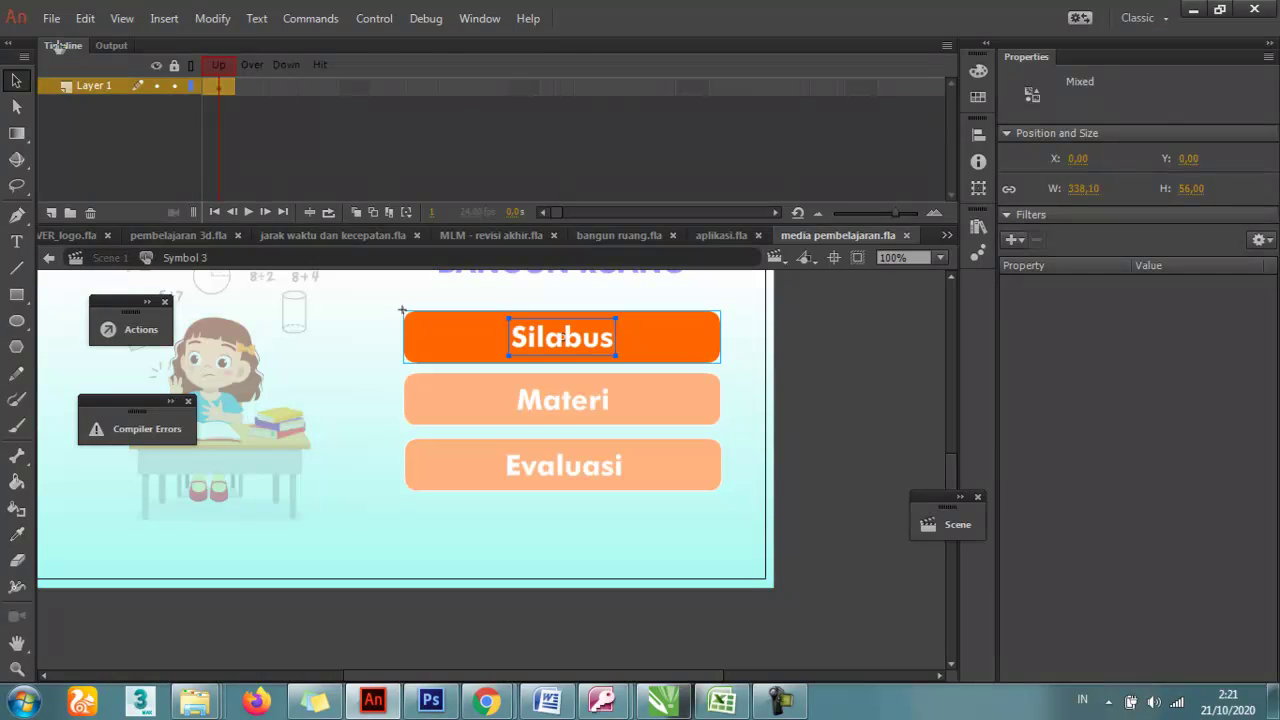
key("ctrl+z")
key("ctrl+z")
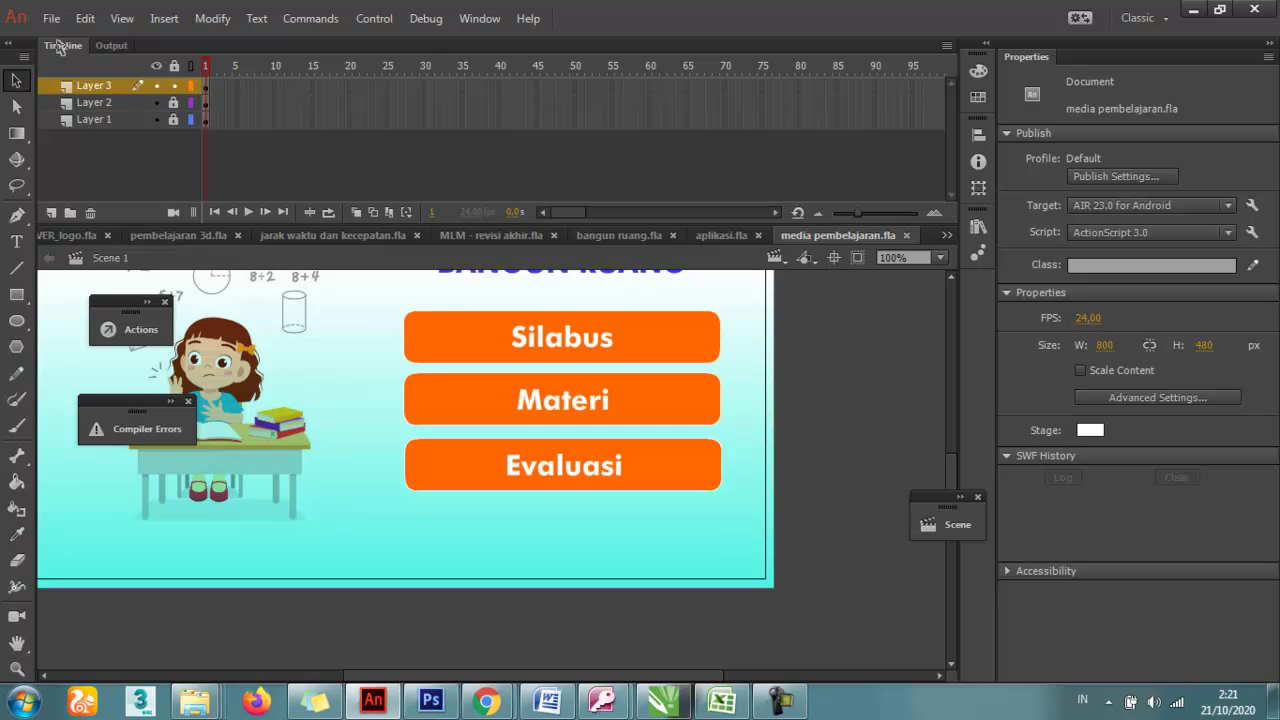
Test the movie in the AIR simulator to check the screen orientation, and close the preview
key("ctrl+Return")
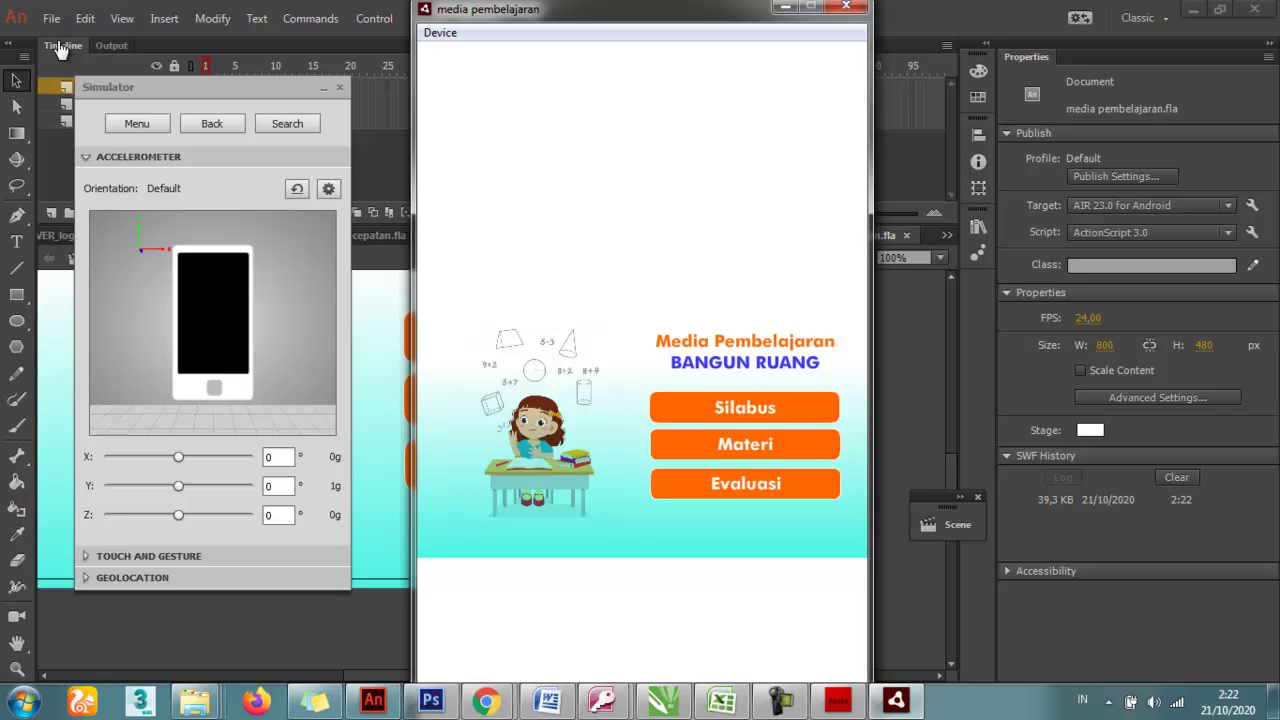
left_click(846, 7)
Set the aspect ratio to Landscape in the AIR 23.0 for Android settings
left_click(51, 18)
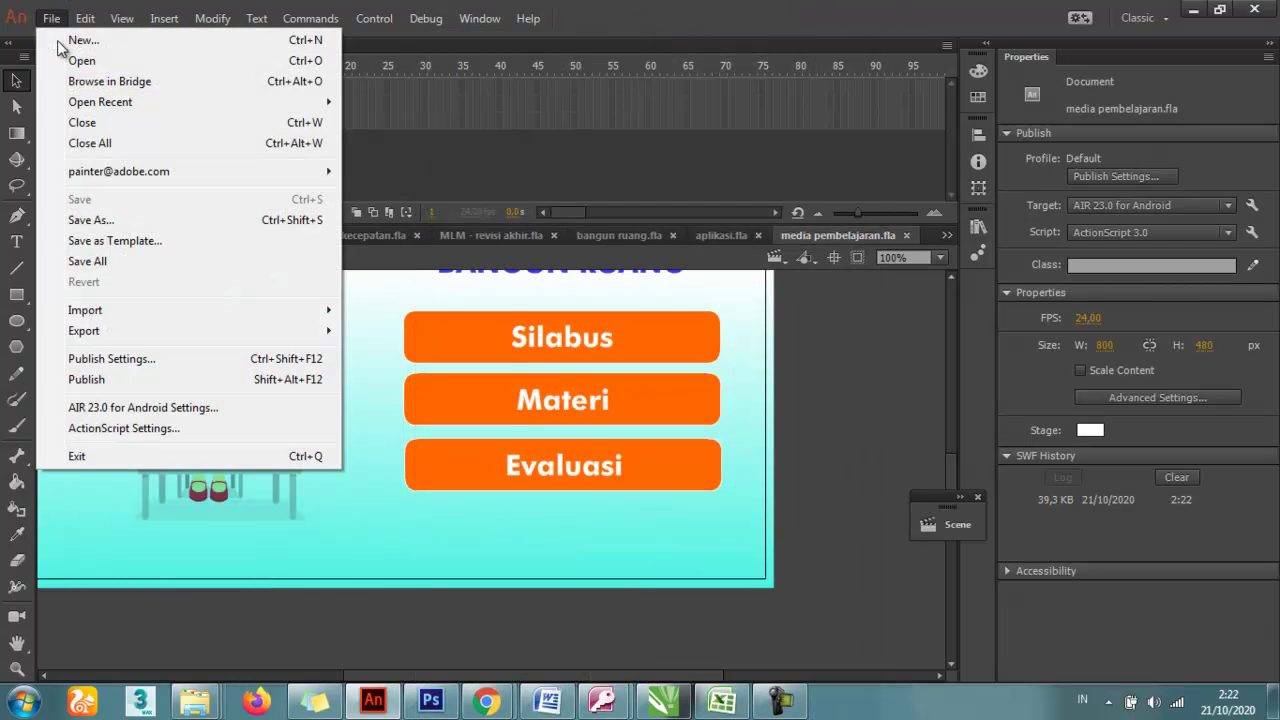
key("Down")
key("Down")
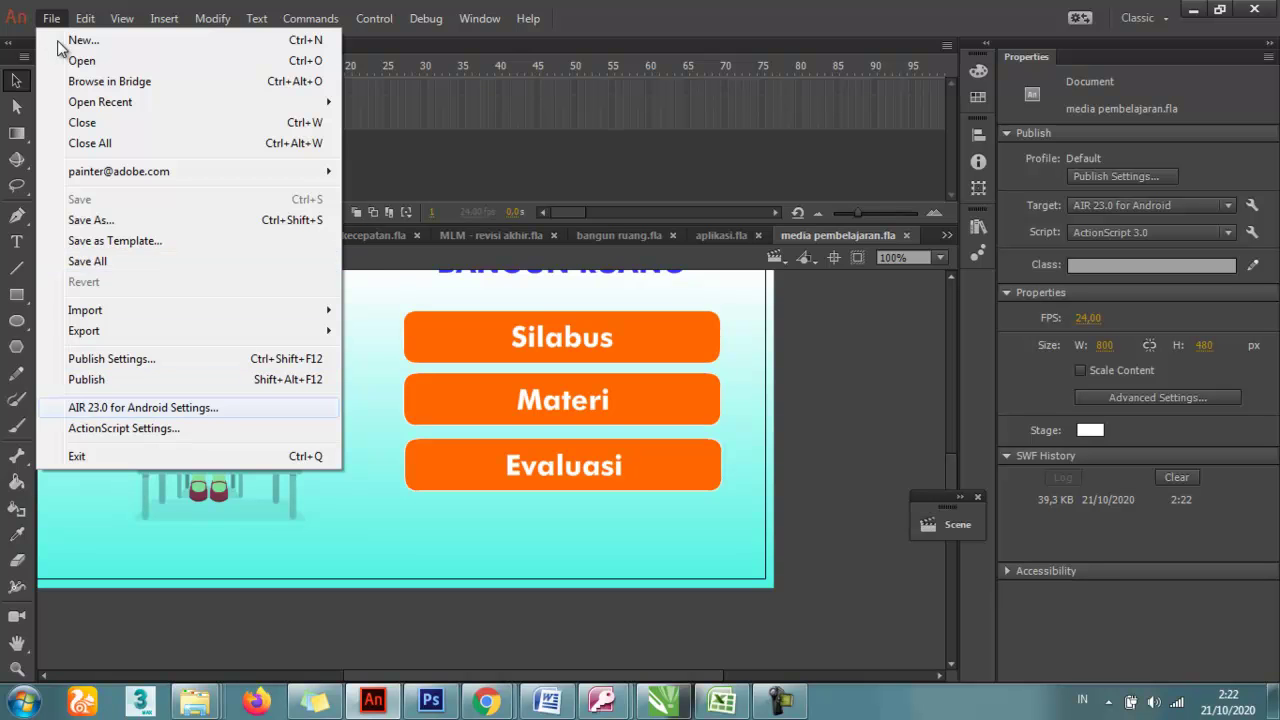
key("Return")
left_click(570, 274)
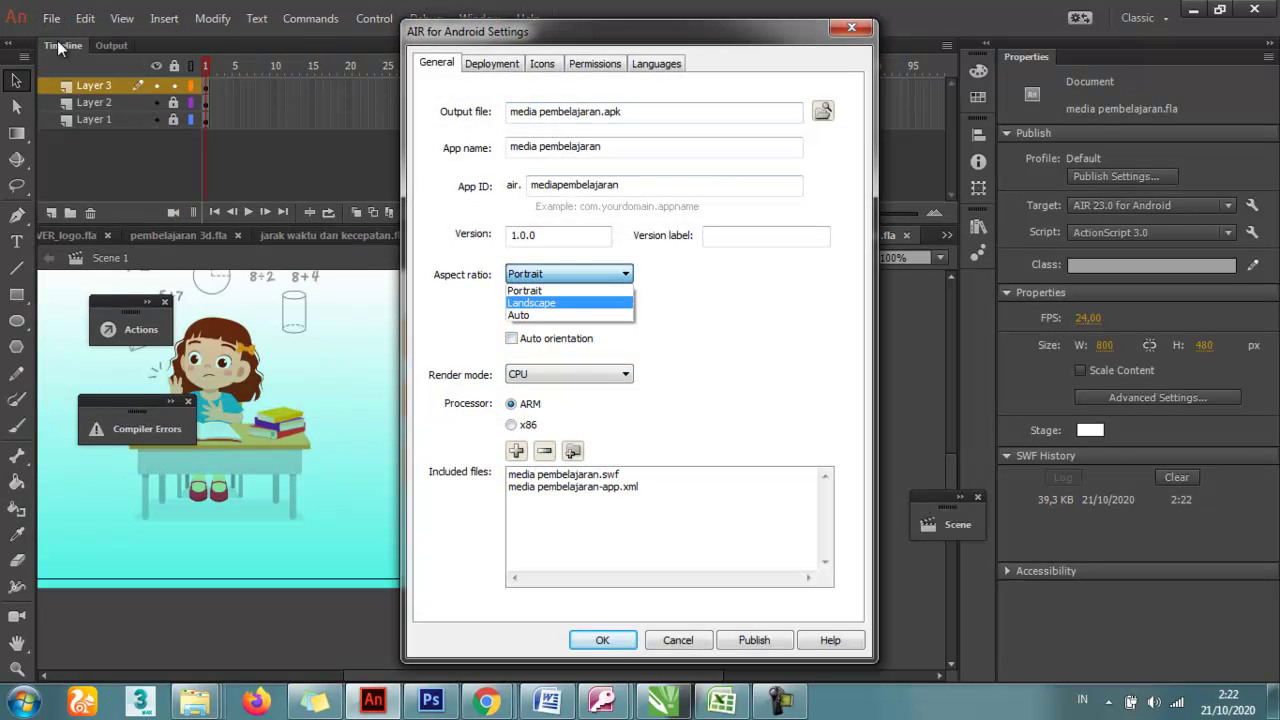
key("Return")
key("Return")
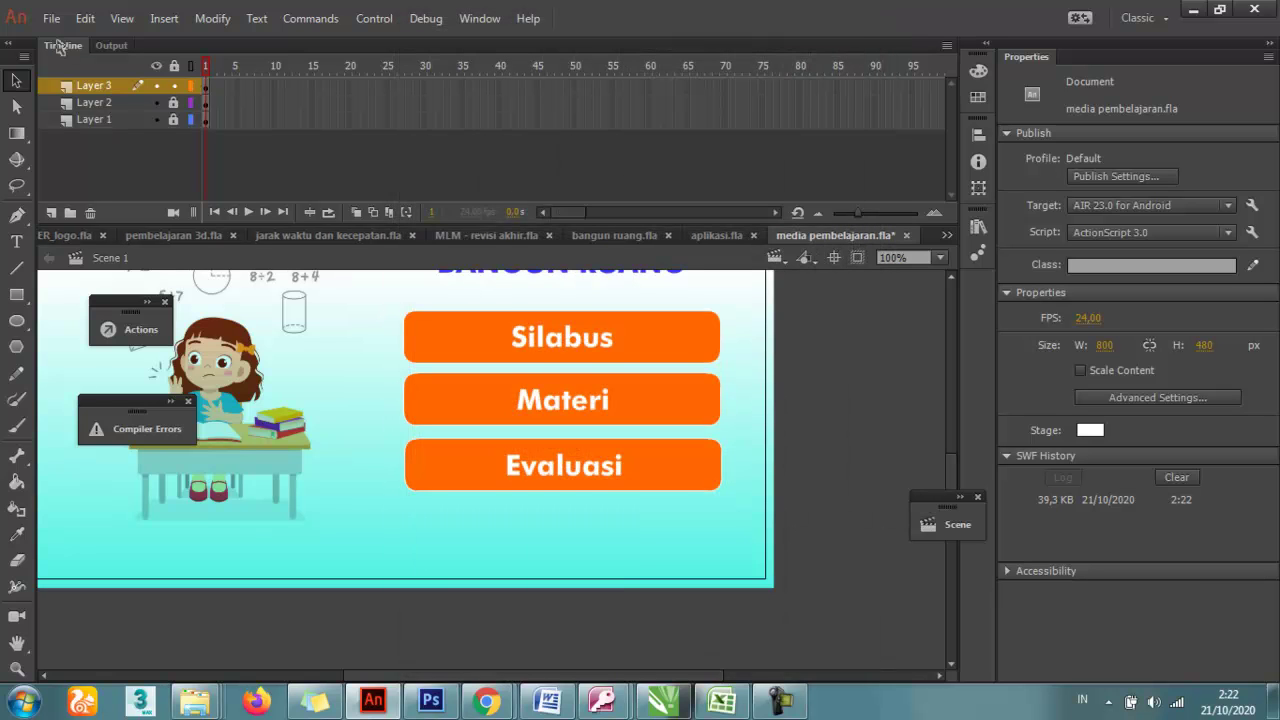
Test the movie in landscape orientation, close the preview, and run the test once more with the Silabus button selected
key("ctrl+Return")
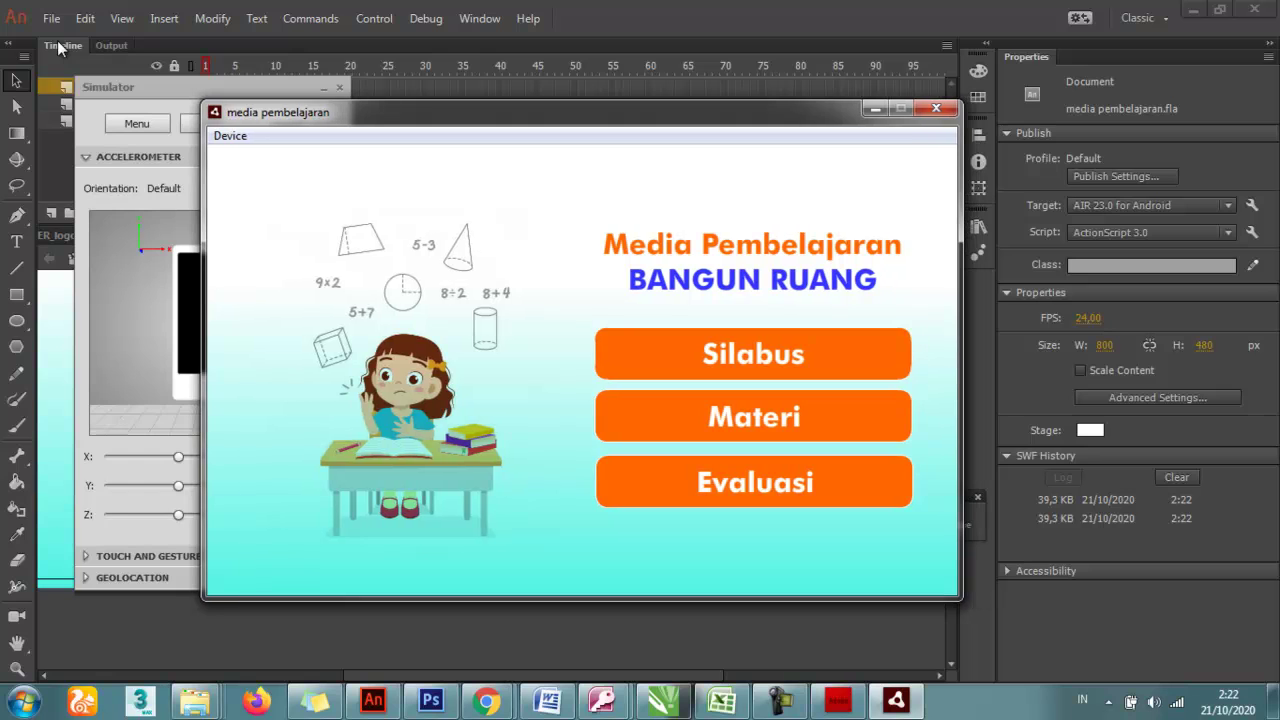
left_click(936, 108)
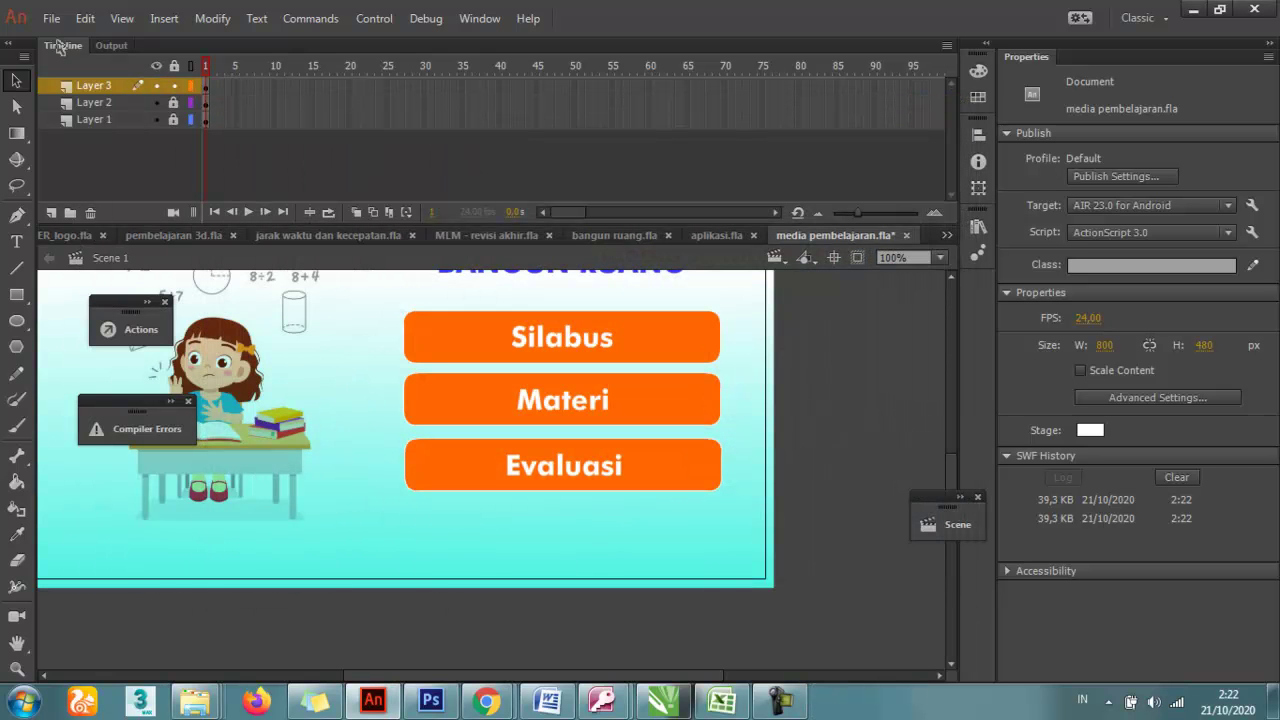
left_click(561, 338)
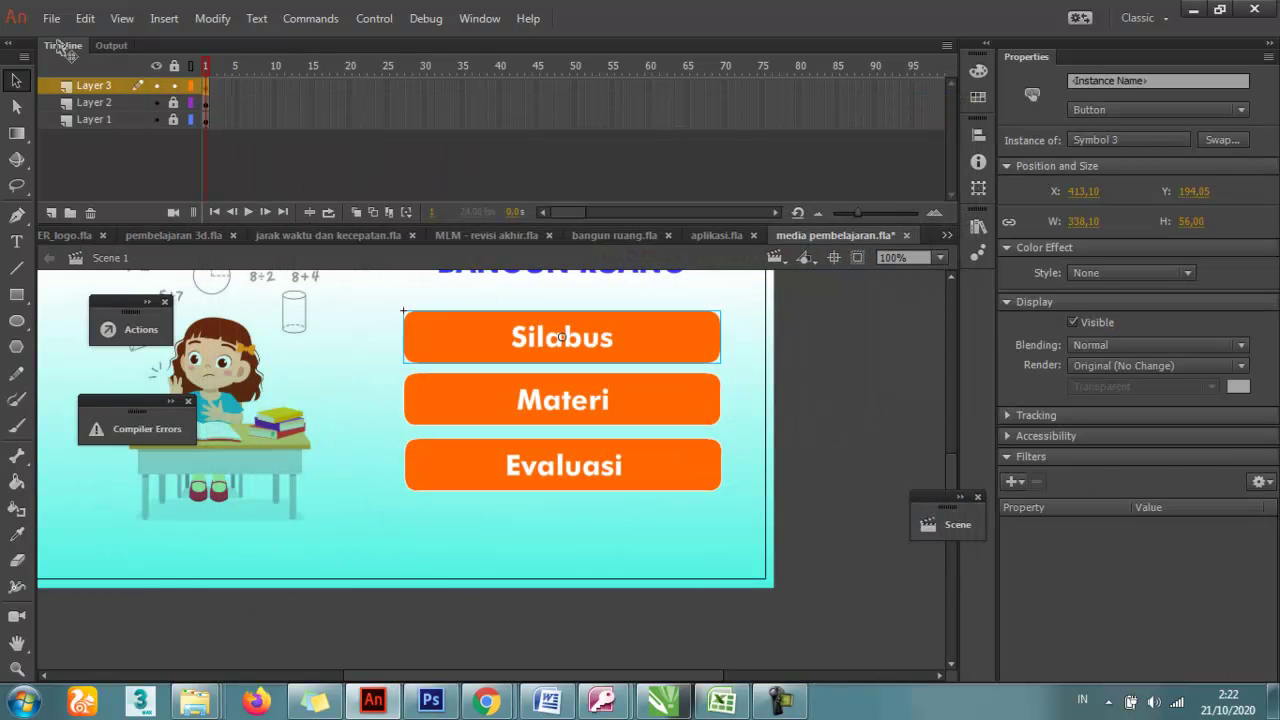
key("ctrl+Return")
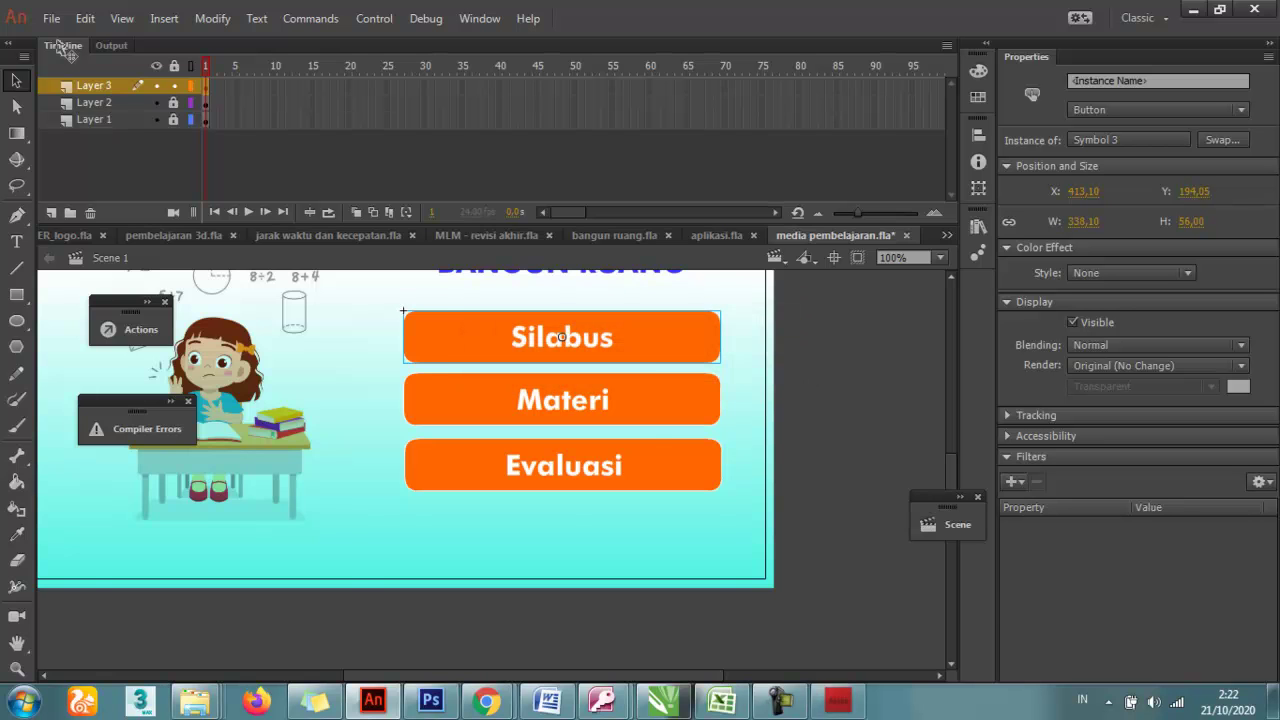
key("alt+F4")
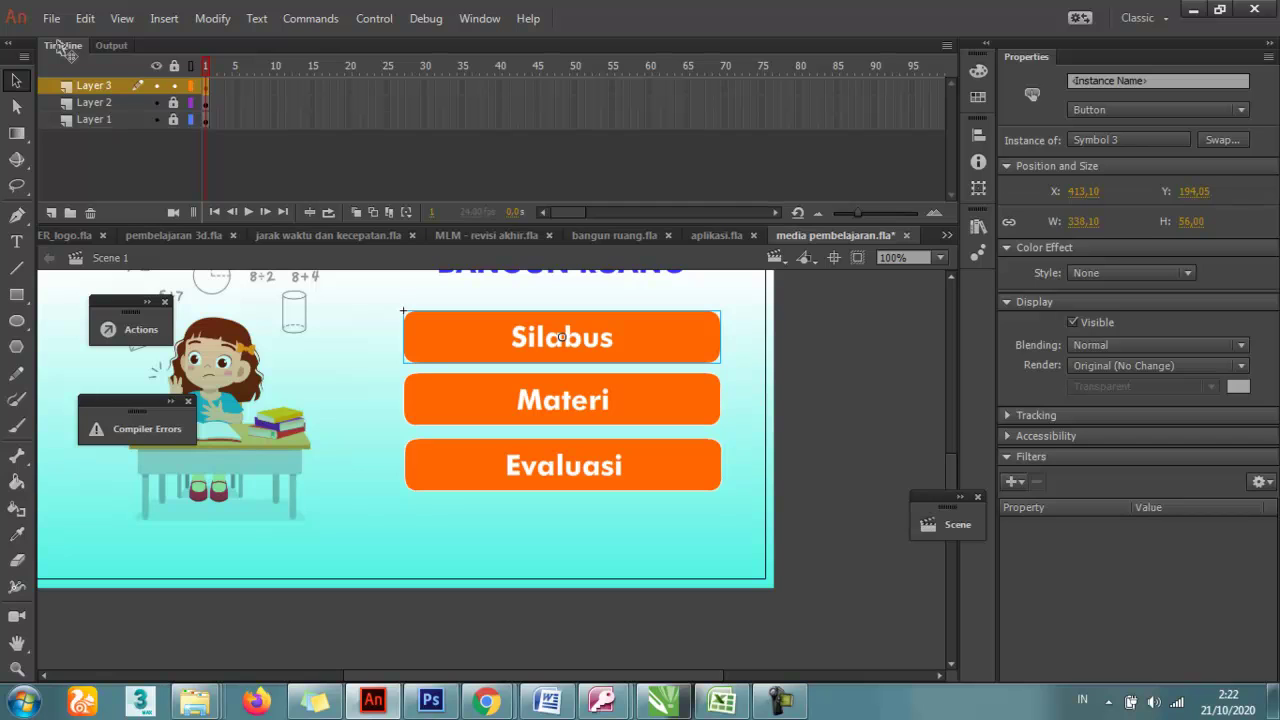
Insert keyframes for the Over, Down and Hit states inside the Silabus button symbol and return to Scene 1
double_click(562, 338)
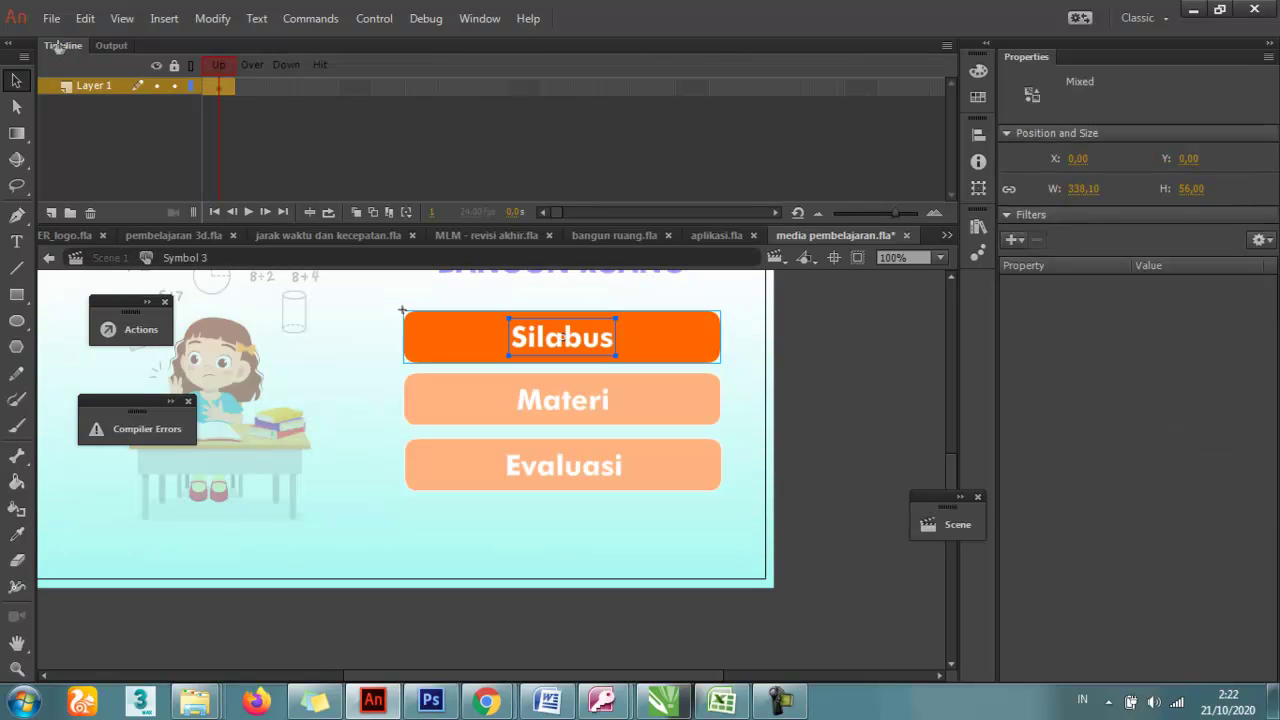
key("ctrl+e")
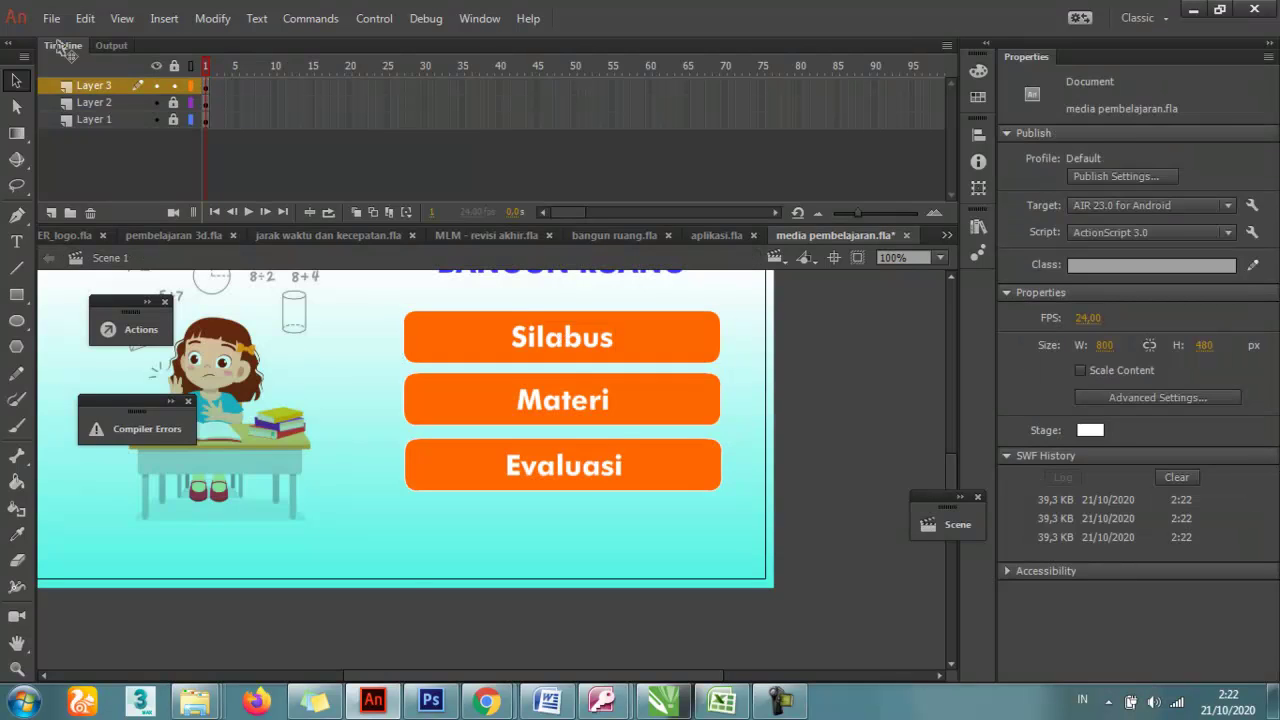
key("ctrl+e")
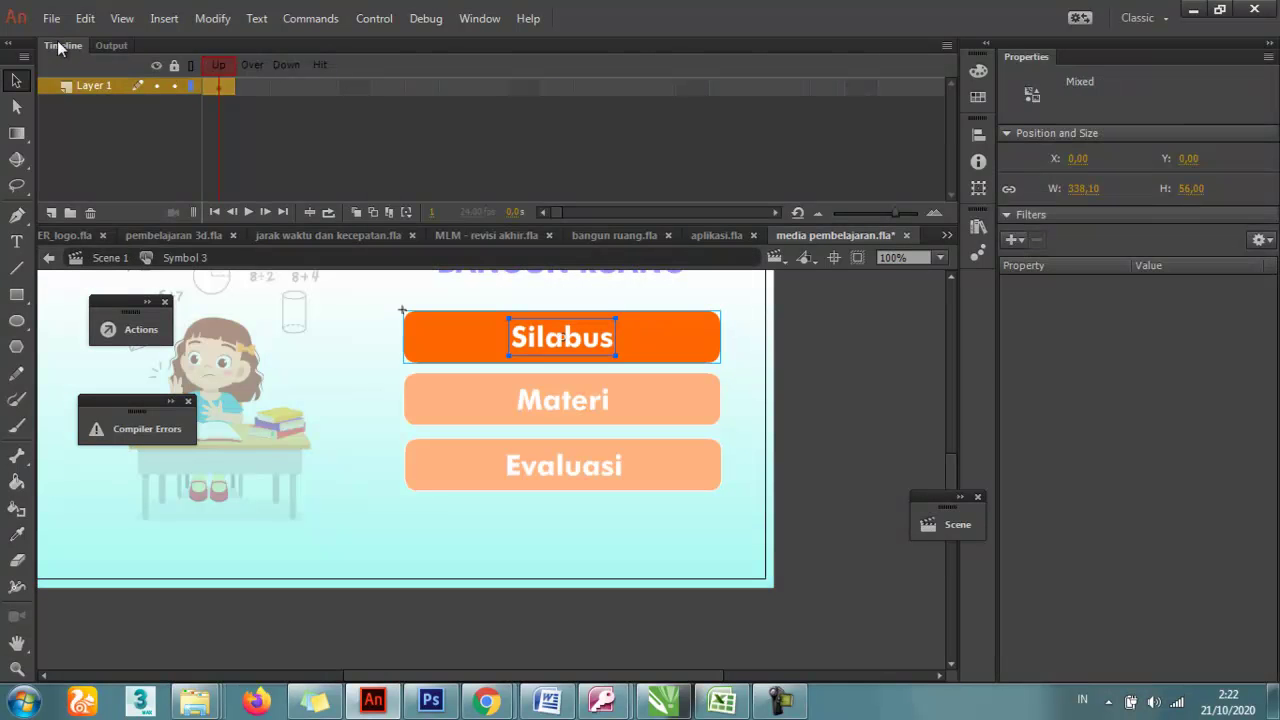
left_click(252, 87)
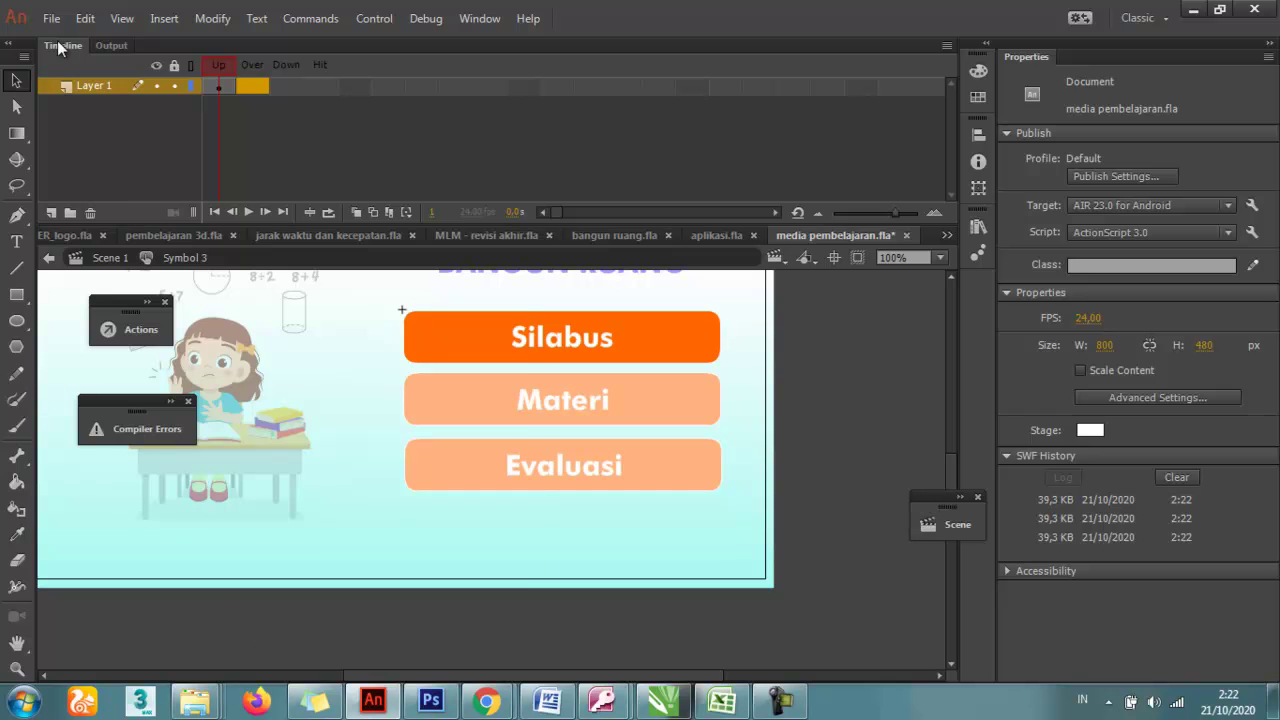
right_click(252, 87)
left_click(323, 240)
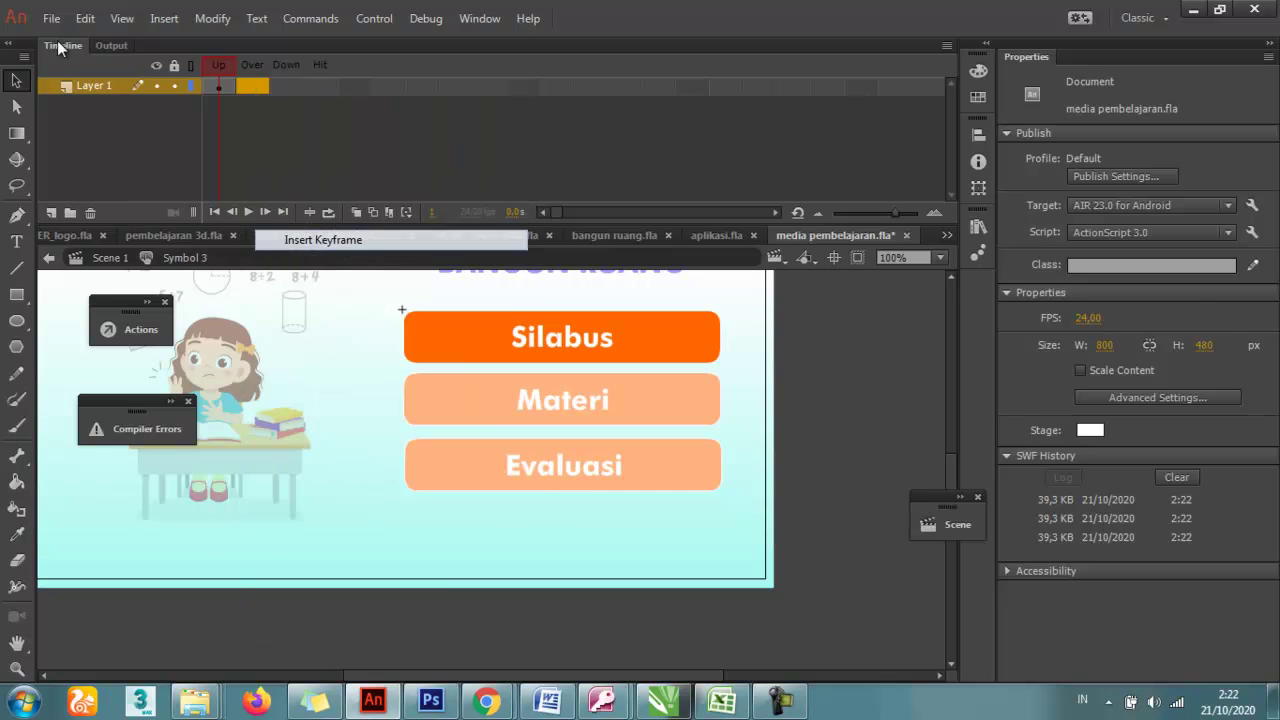
right_click(286, 87)
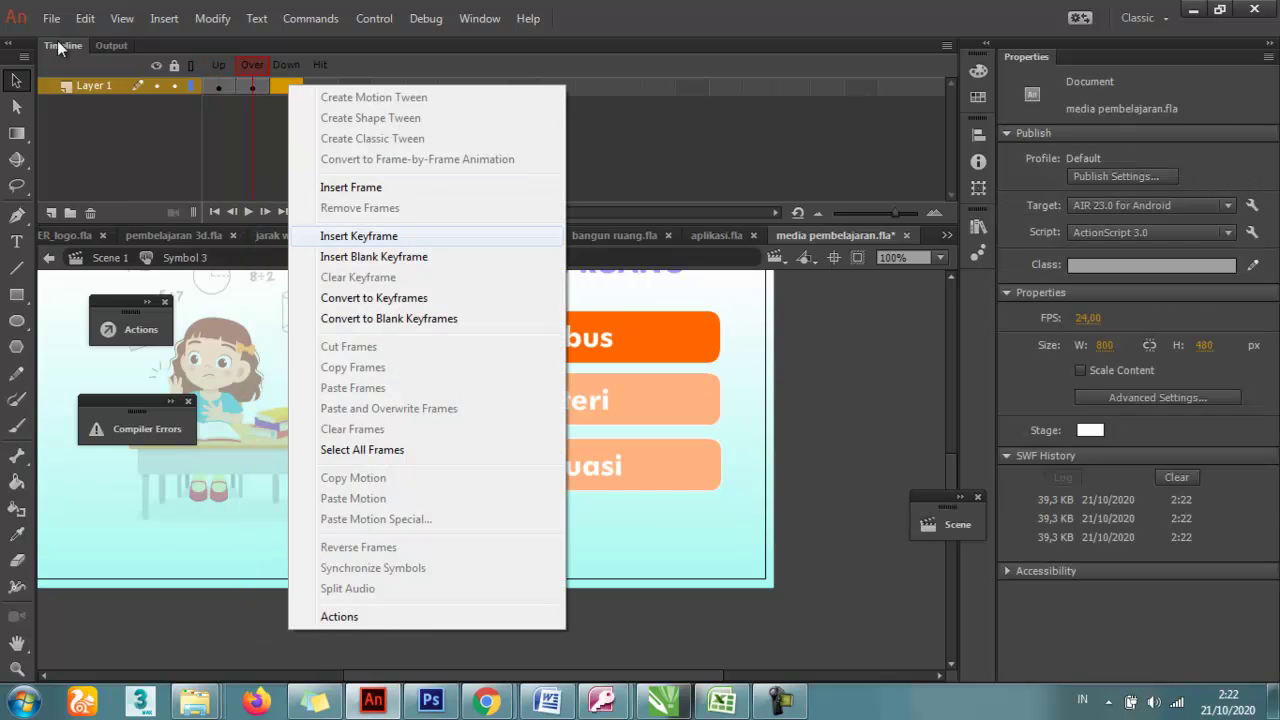
left_click(323, 240)
right_click(320, 87)
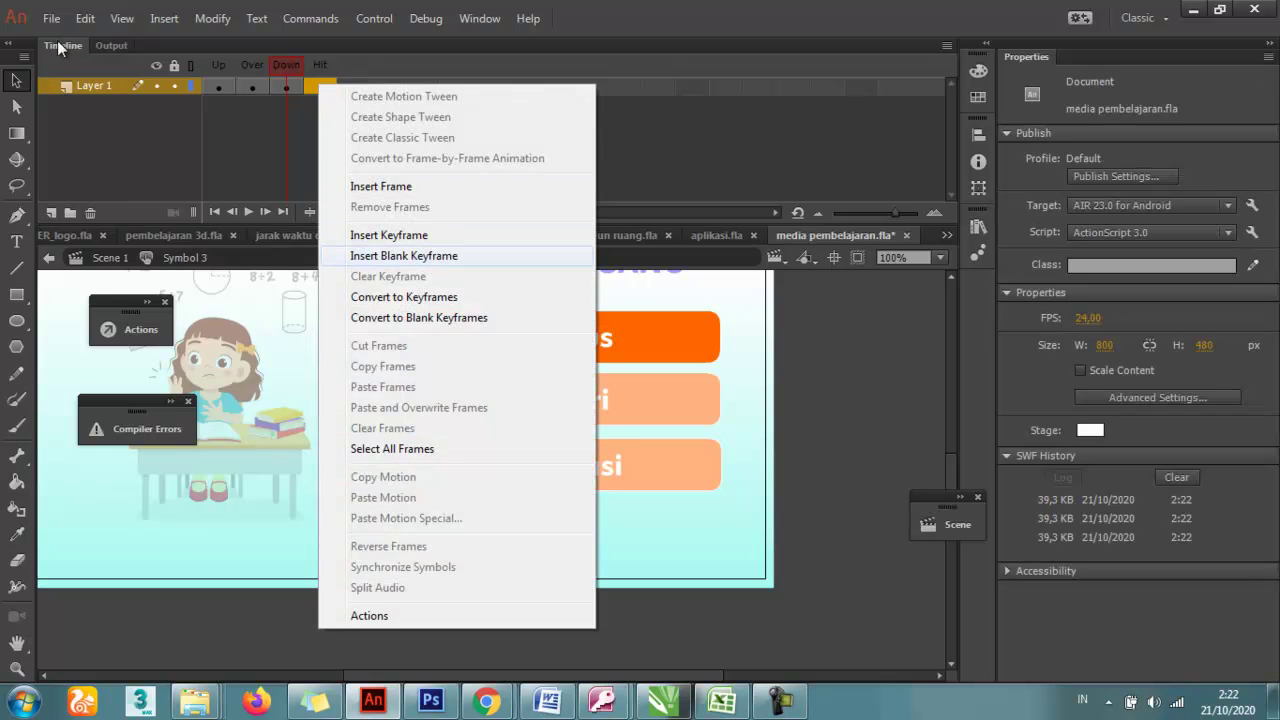
left_click(370, 234)
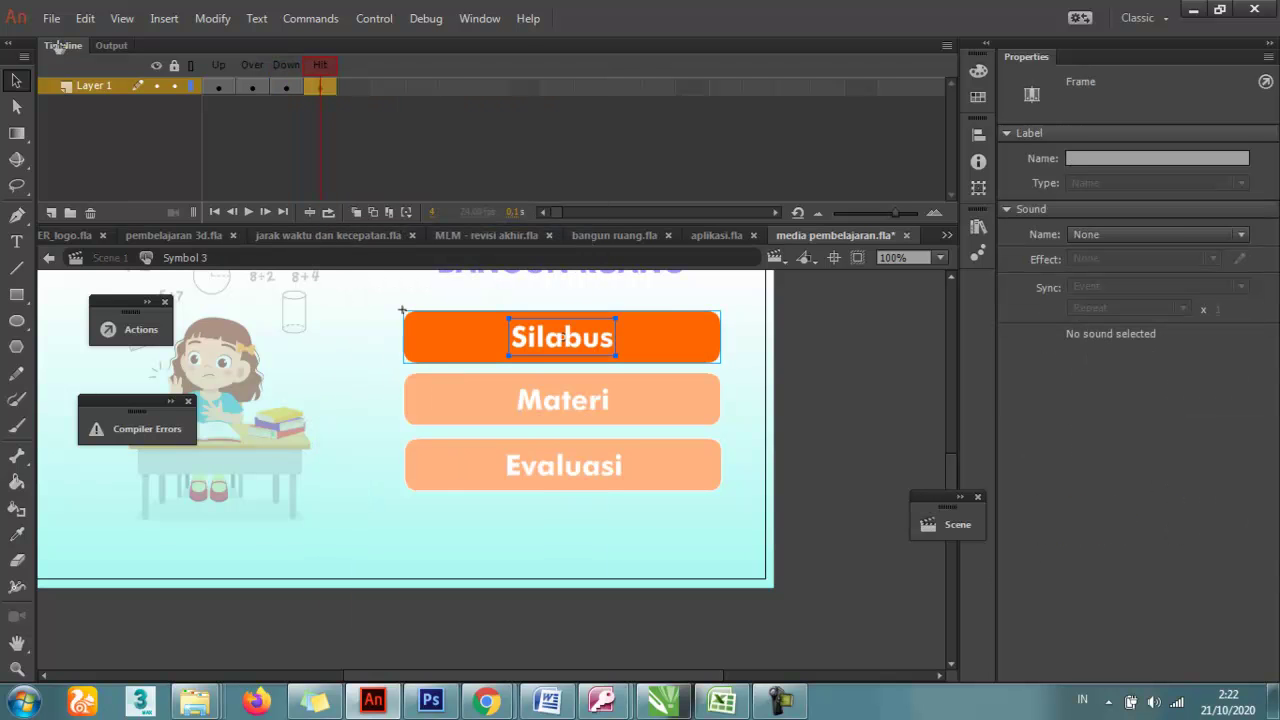
key("ctrl+e")
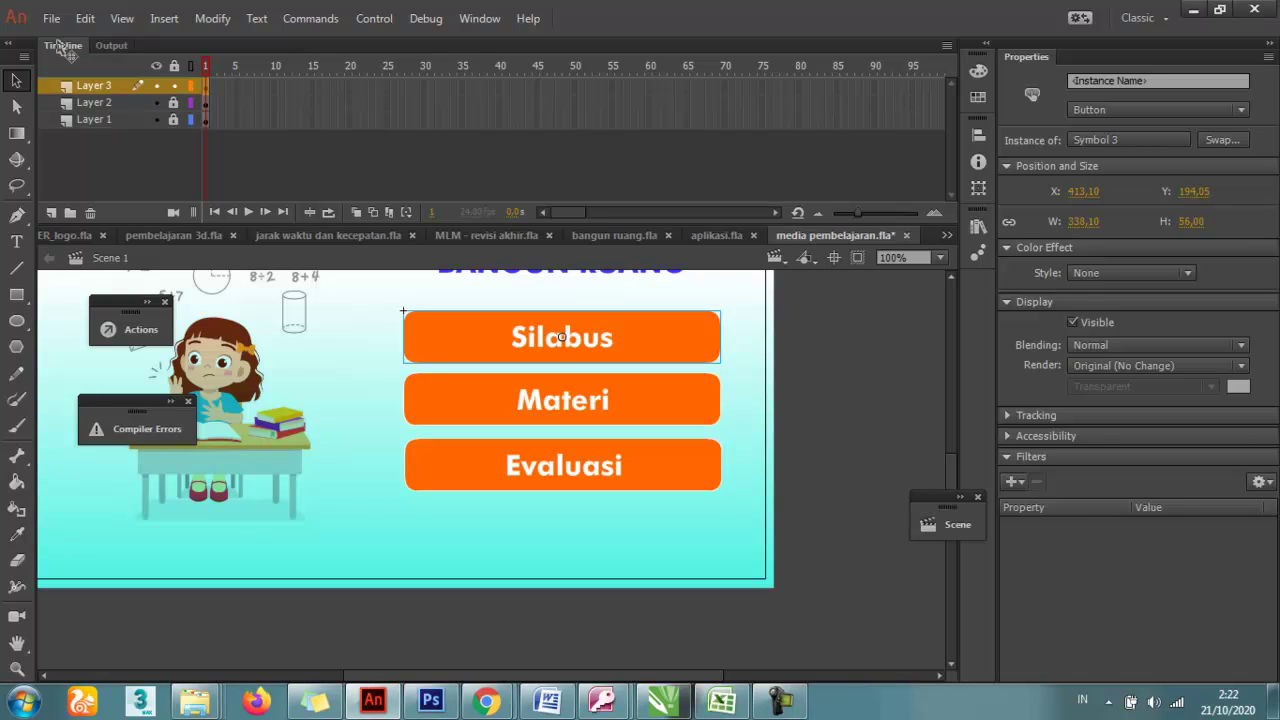
Insert keyframes for the Over, Down and Hit states inside the Materi button symbol and return to Scene 1
double_click(562, 400)
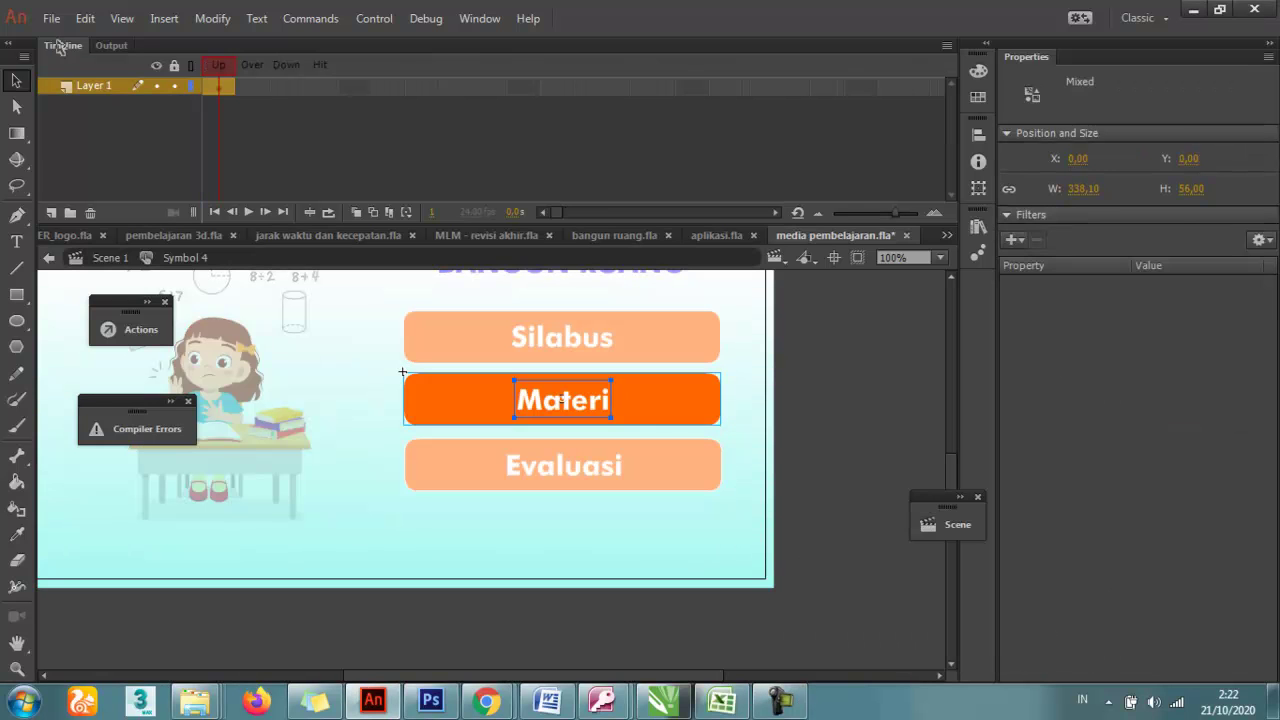
left_click(252, 86)
right_click(252, 86)
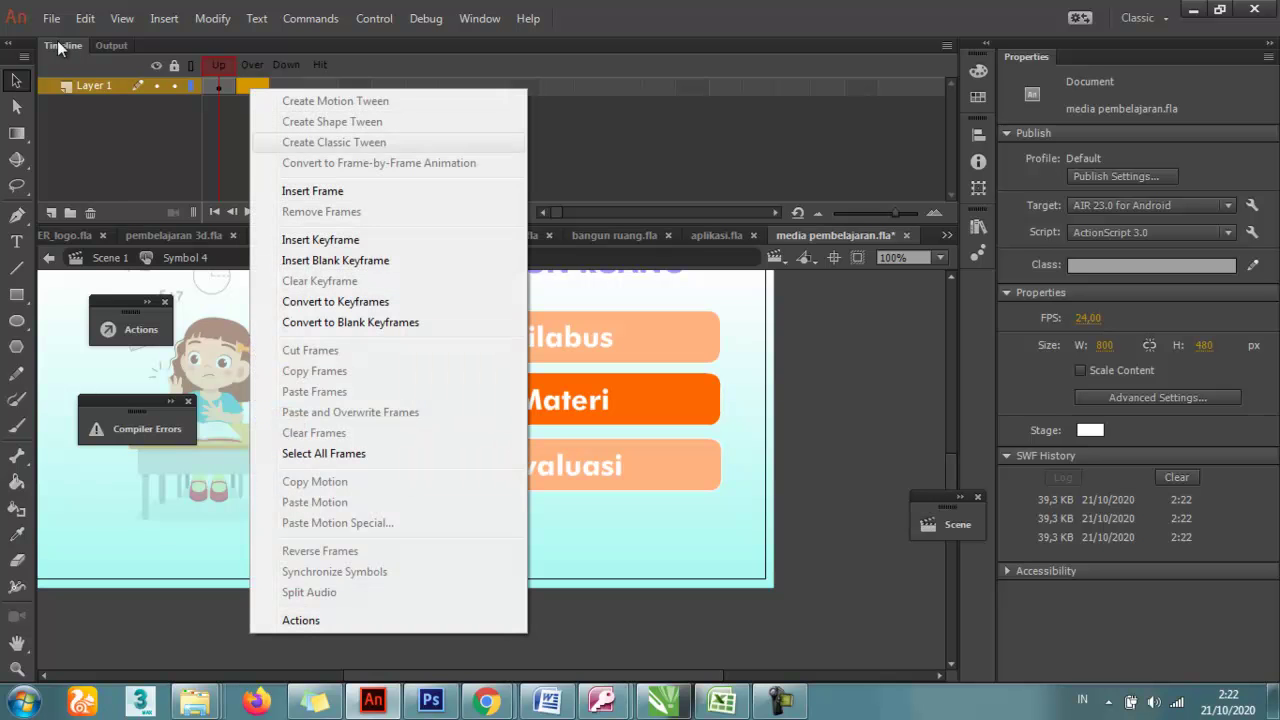
left_click(300, 241)
left_click(286, 86)
key("F6")
key("F6")
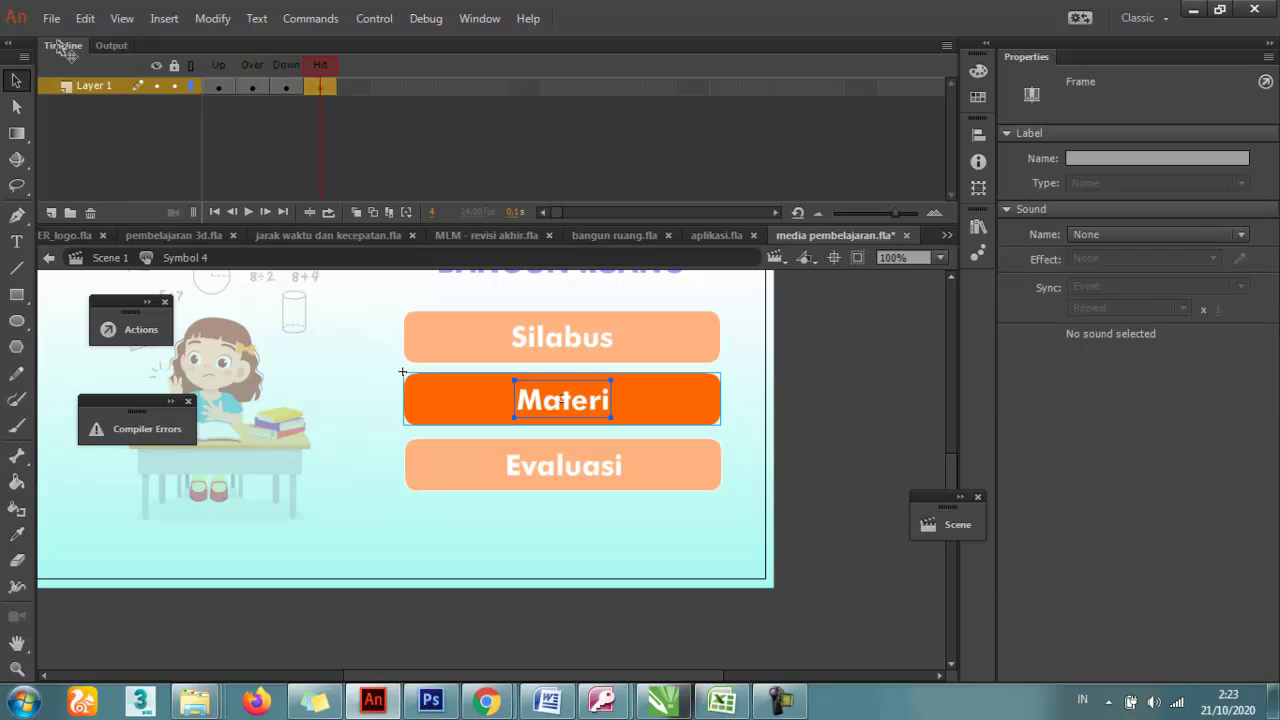
double_click(562, 530)
Insert keyframes for the Over, Down and Hit states inside the Evaluasi button symbol and return to Scene 1
left_click(562, 465)
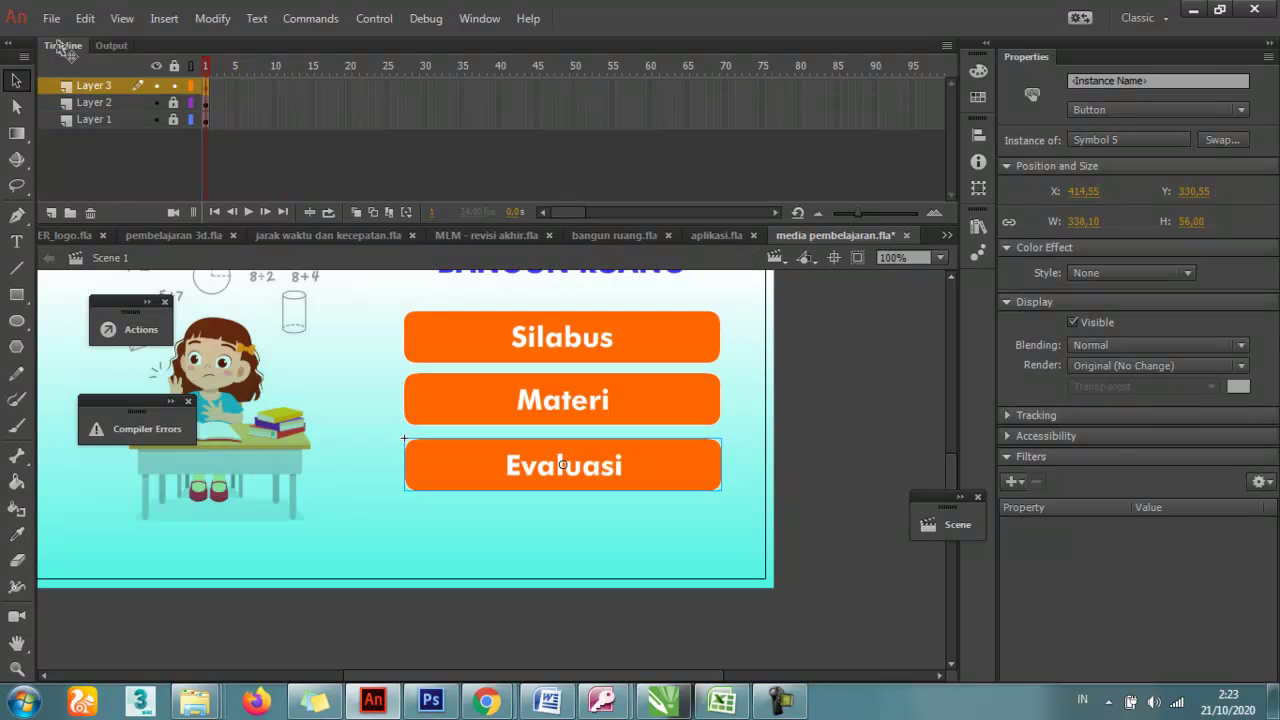
double_click(562, 465)
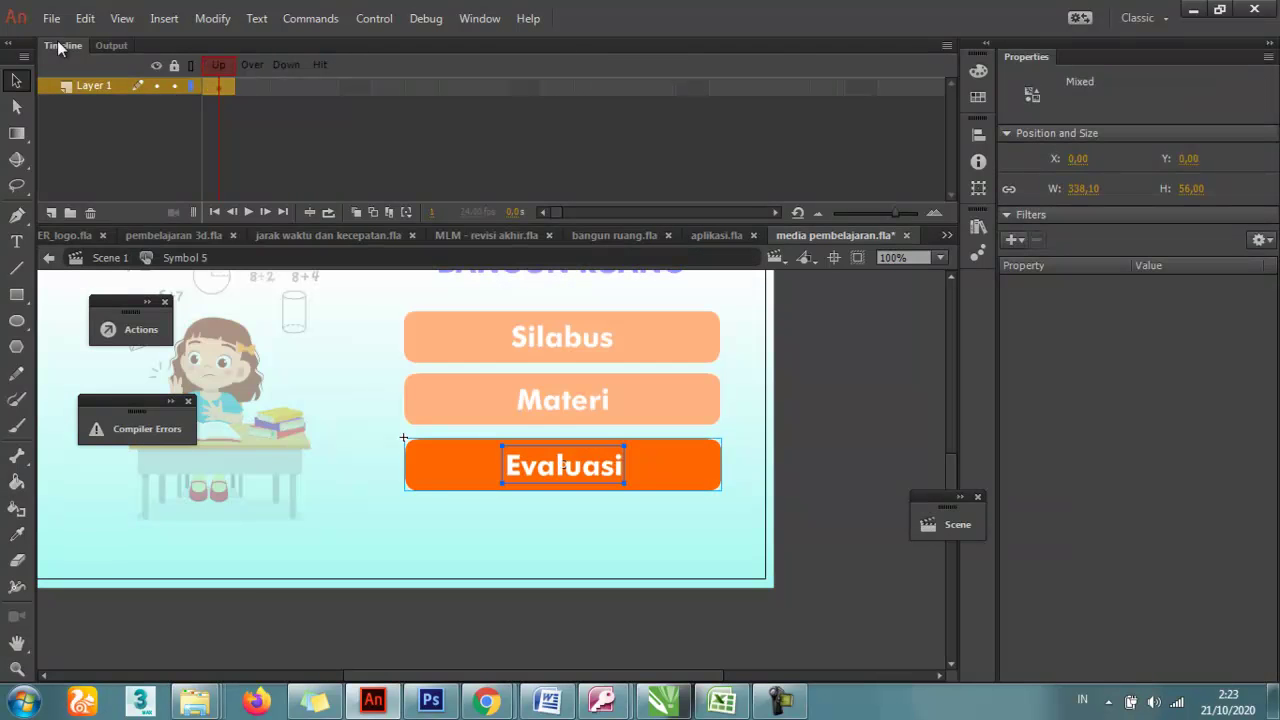
key("F6")
key("F6")
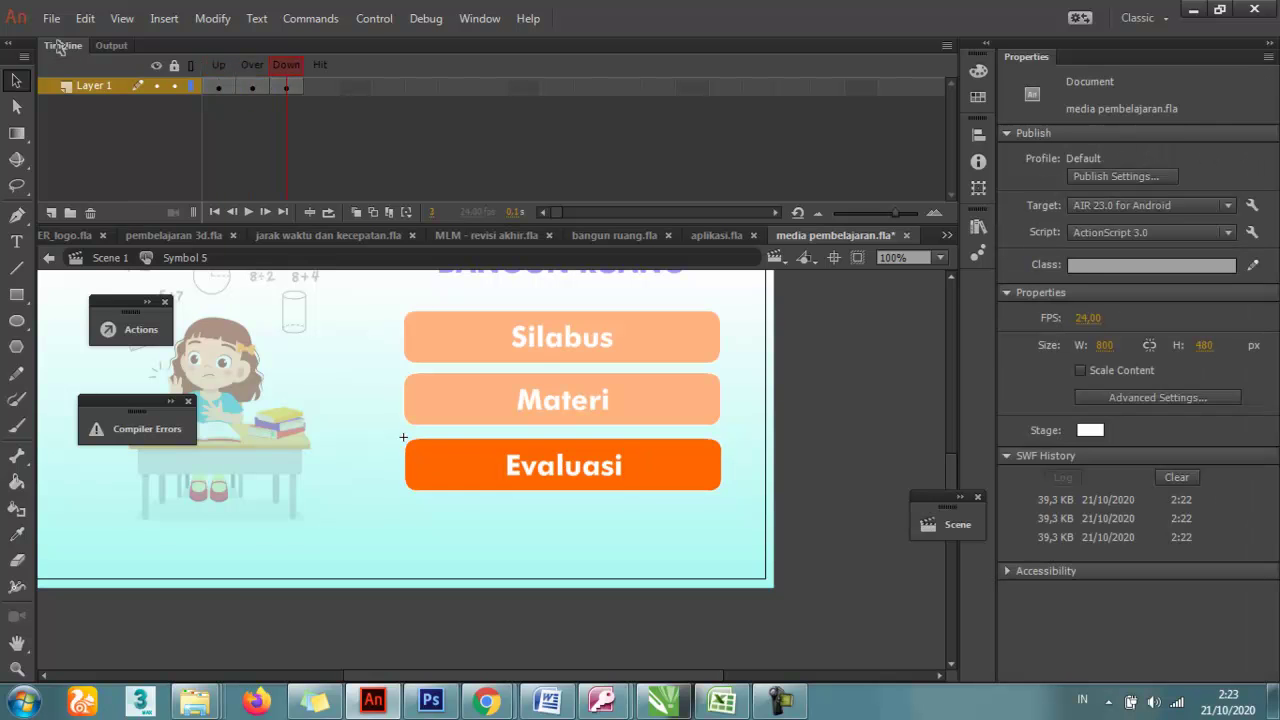
key("F6")
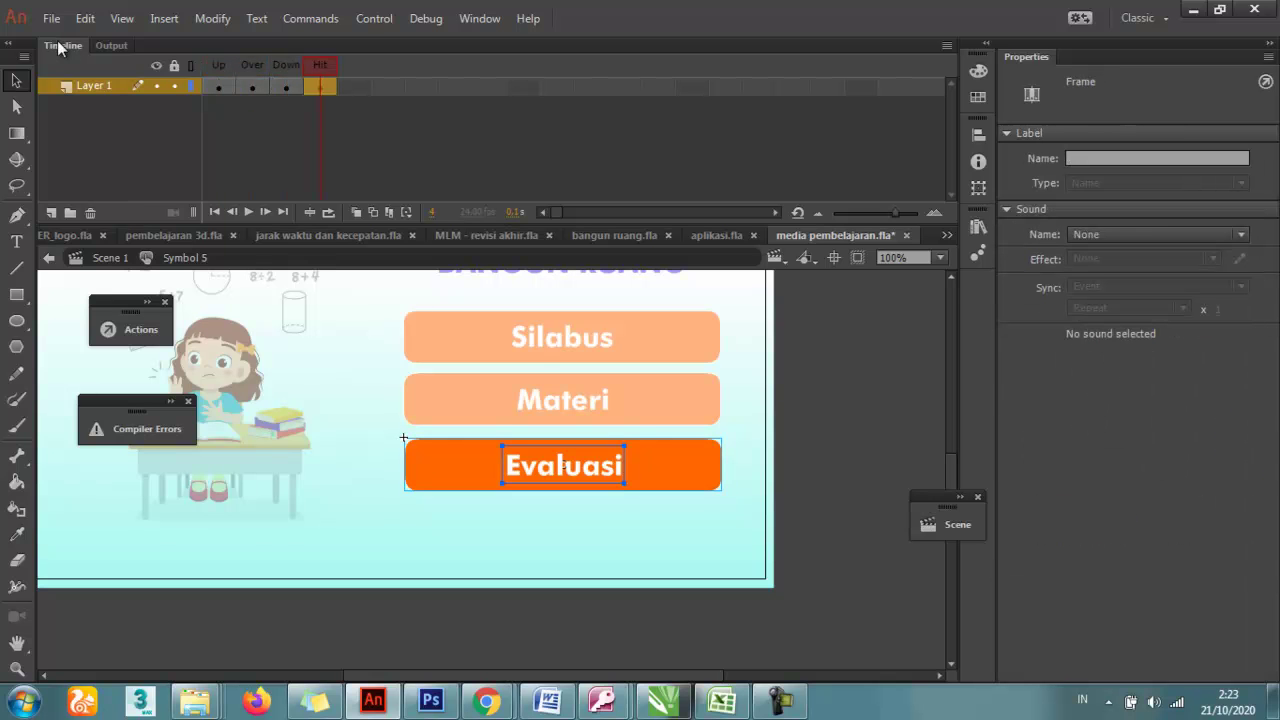
key("ctrl+e")
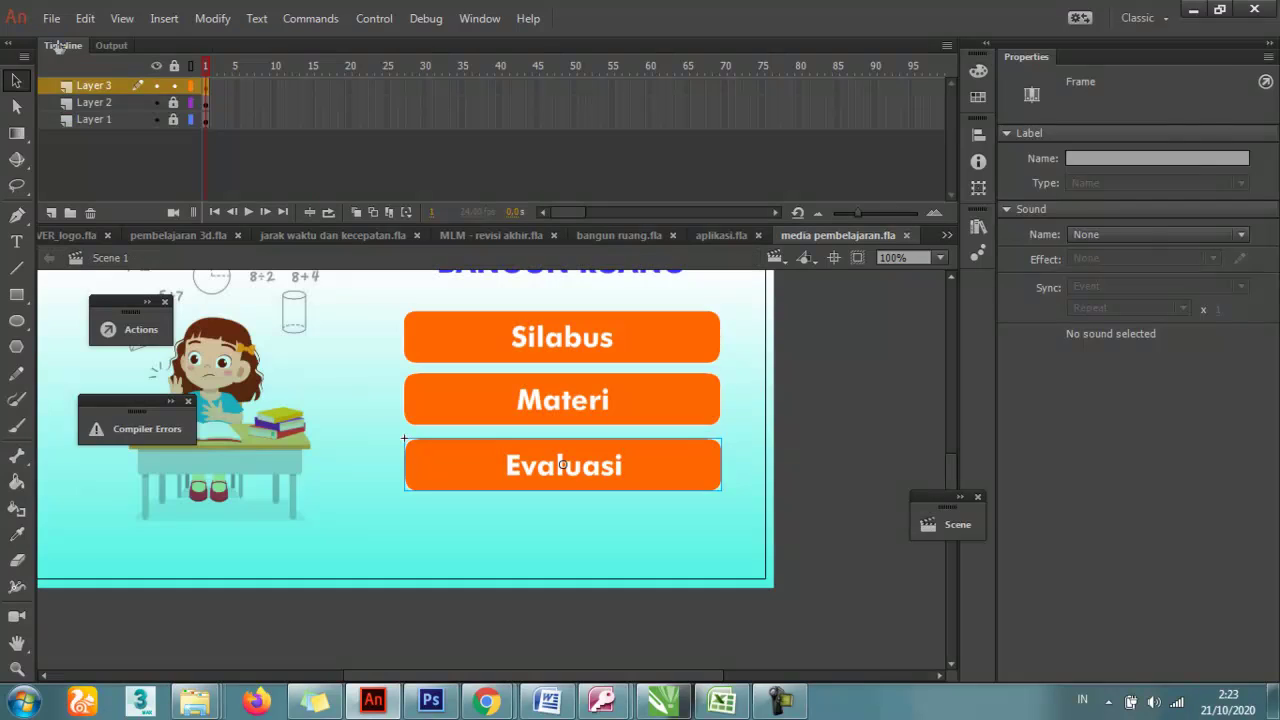
Open the Silabus button symbol at its Over state and select the orange background shape
double_click(562, 337)
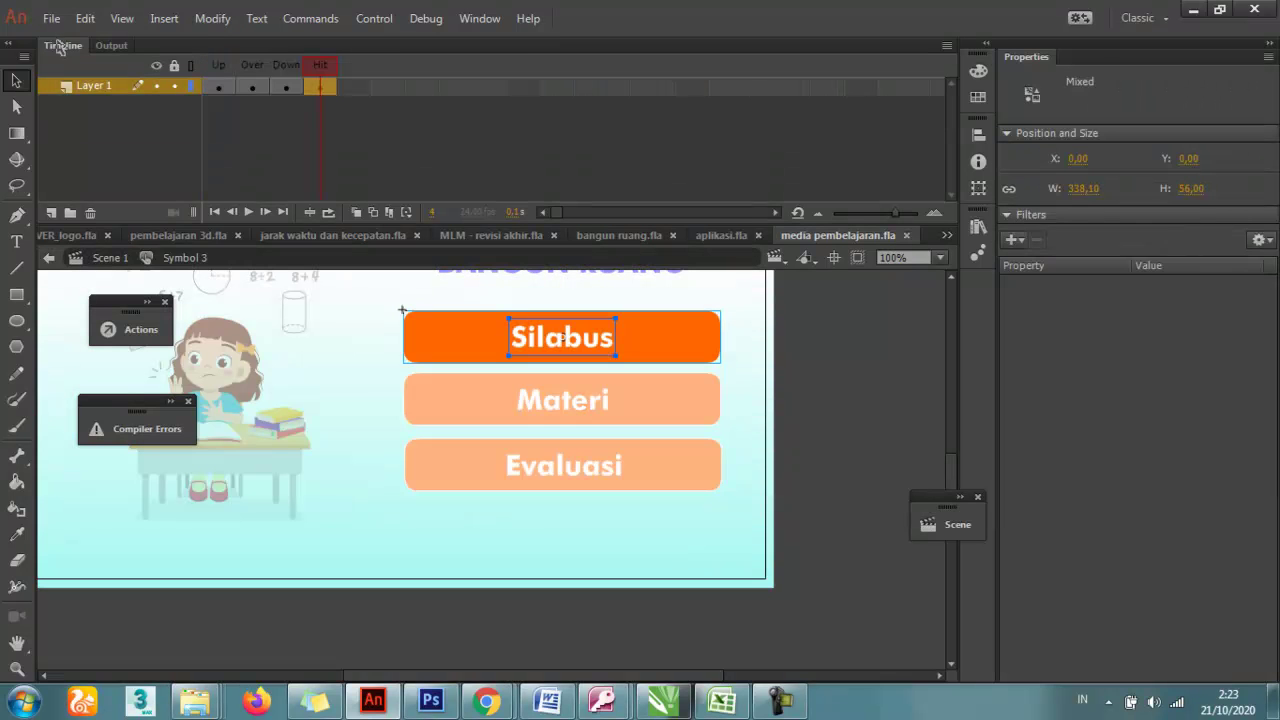
key("comma")
key("comma")
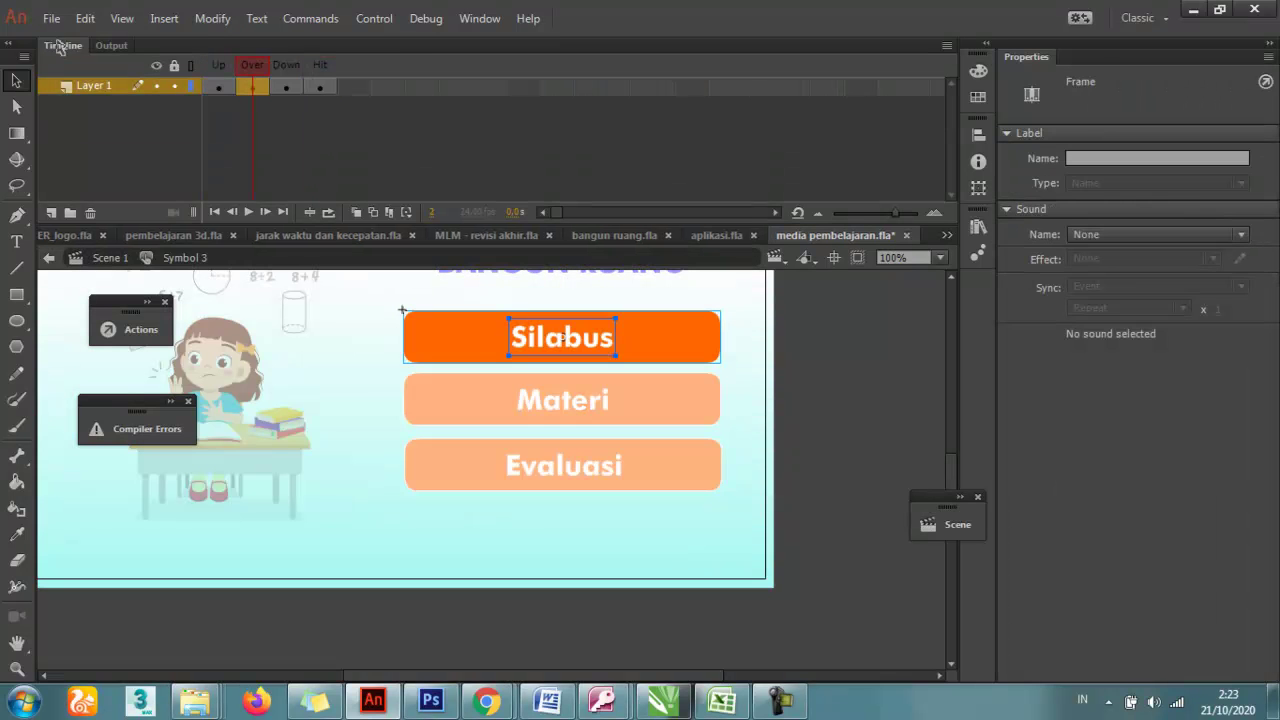
key("ctrl+a")
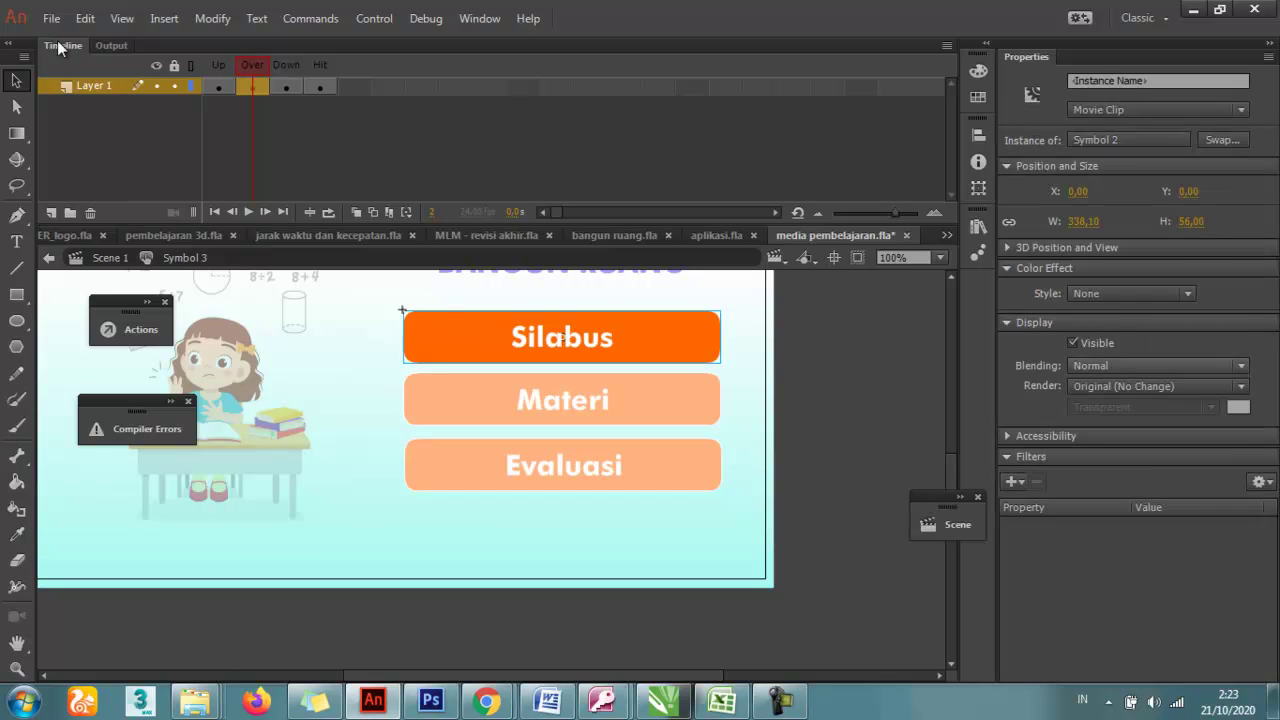
Try a Brightness color effect of -77% and an Alpha effect of 100% on the Over-state background of the Silabus button
left_click(1132, 294)
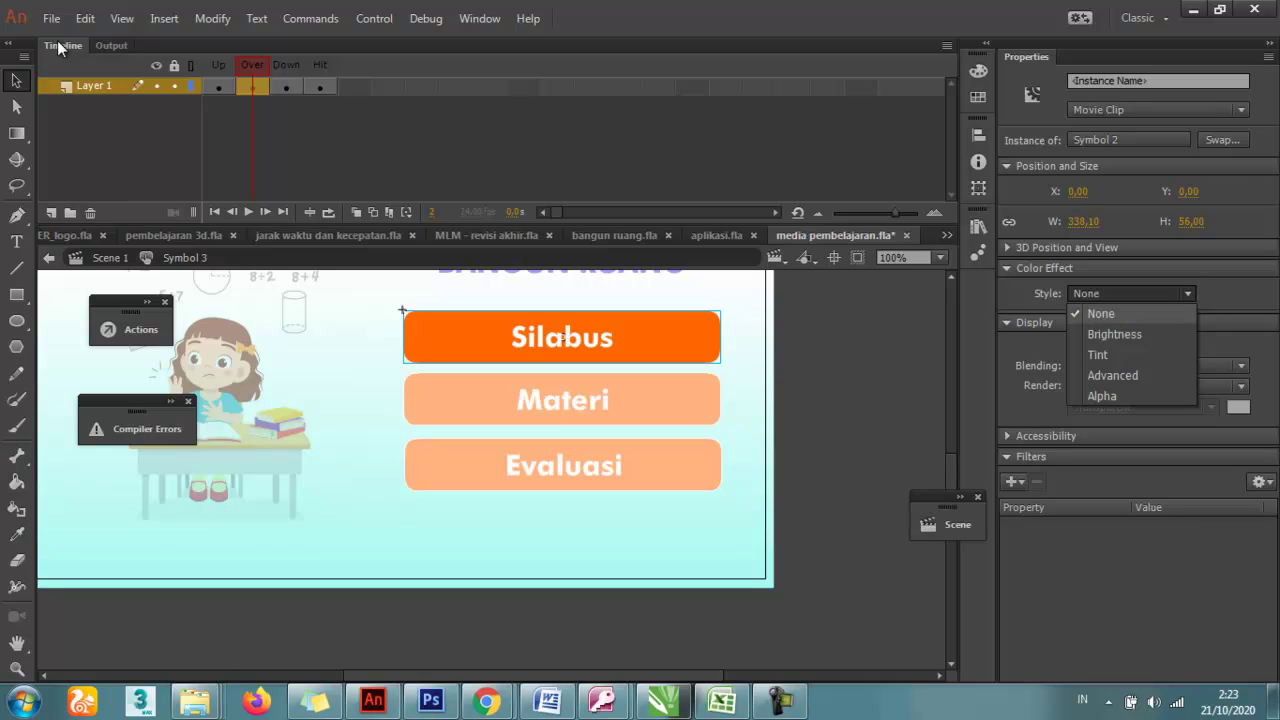
left_click(1114, 334)
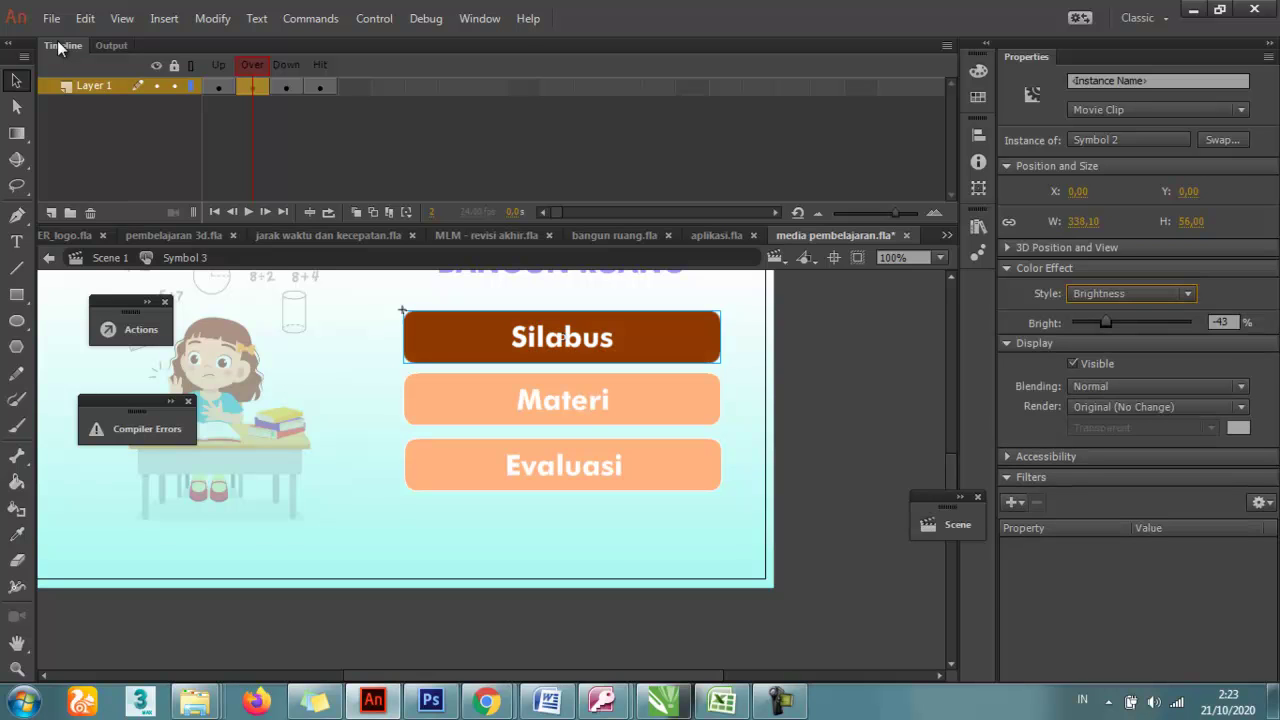
mouse_move(1105, 322)
left_mouse_down()
mouse_move(1190, 322)
mouse_move(1087, 322)
left_mouse_up()
left_click(1130, 293)
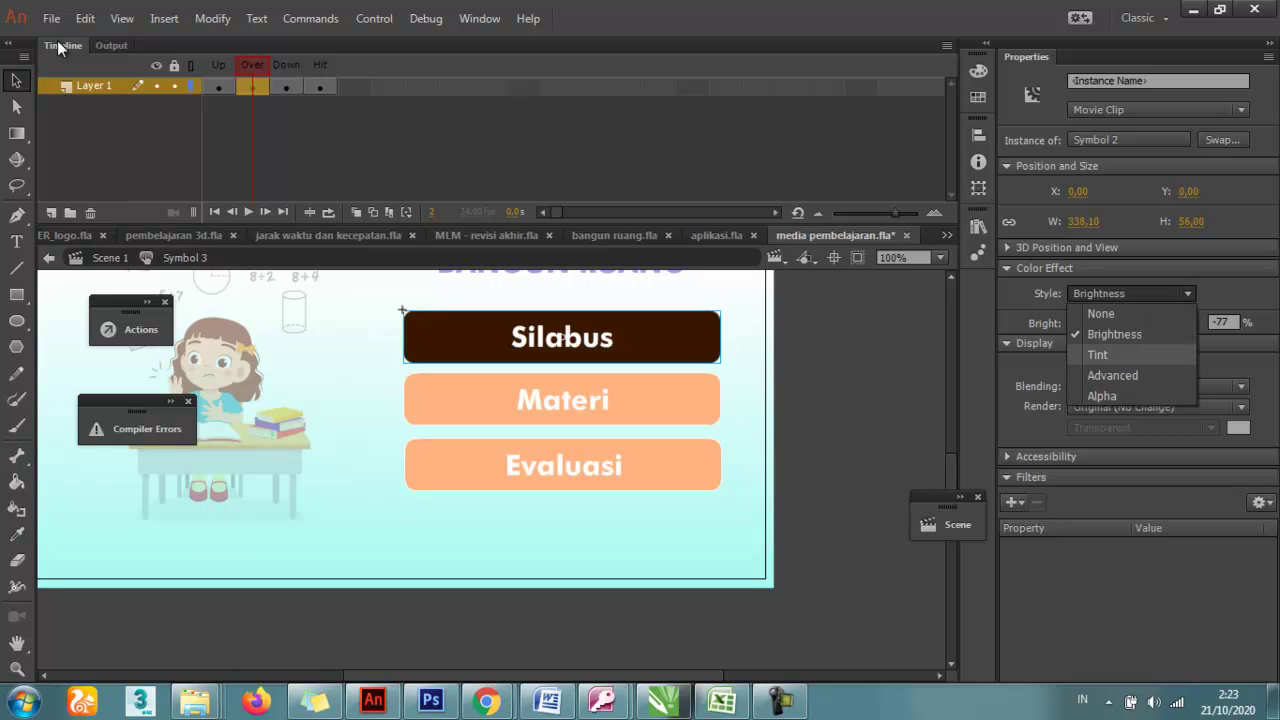
key("Down")
key("Down")
key("Return")
mouse_move(1166, 322)
left_mouse_down()
mouse_move(1124, 322)
mouse_move(1190, 322)
mouse_move(1112, 322)
mouse_move(1190, 322)
left_mouse_up()
Apply a slightly negative Brightness color effect to darken the Over-state background of the Silabus button
left_click(1130, 293)
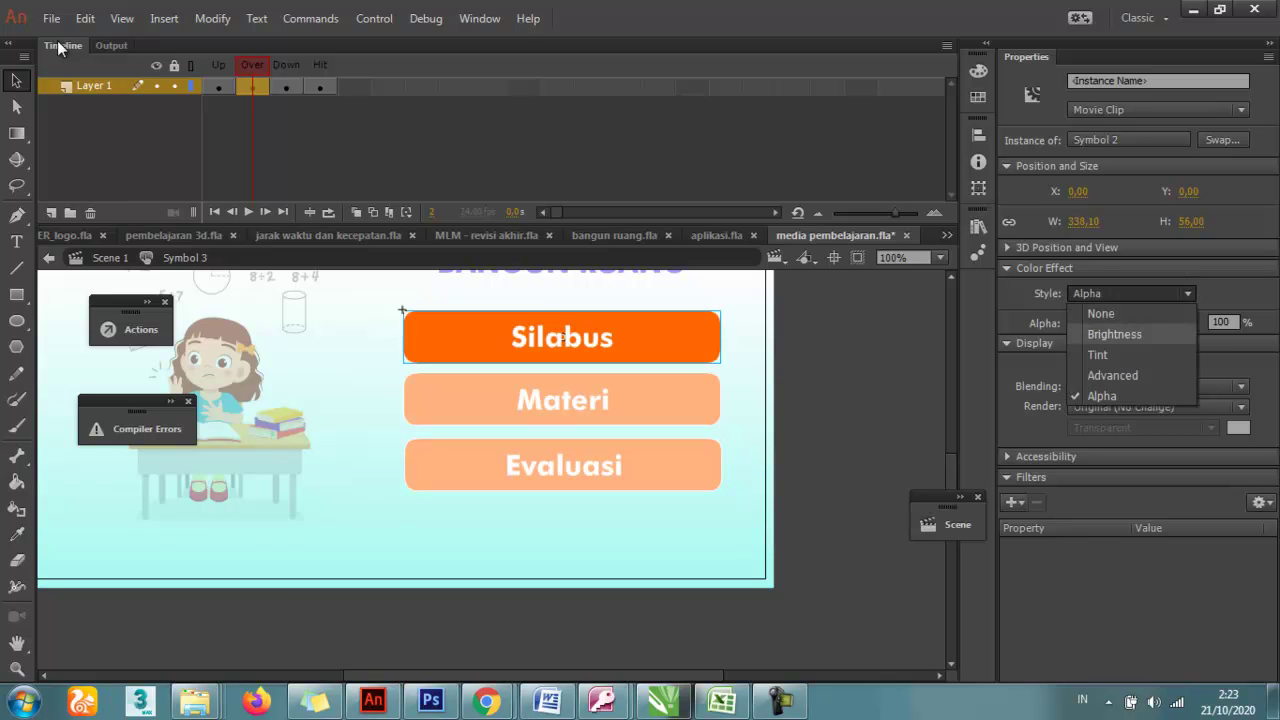
left_click(1100, 335)
mouse_move(1086, 322)
left_mouse_down()
mouse_move(1190, 322)
mouse_move(1080, 322)
mouse_move(1132, 322)
left_mouse_up()
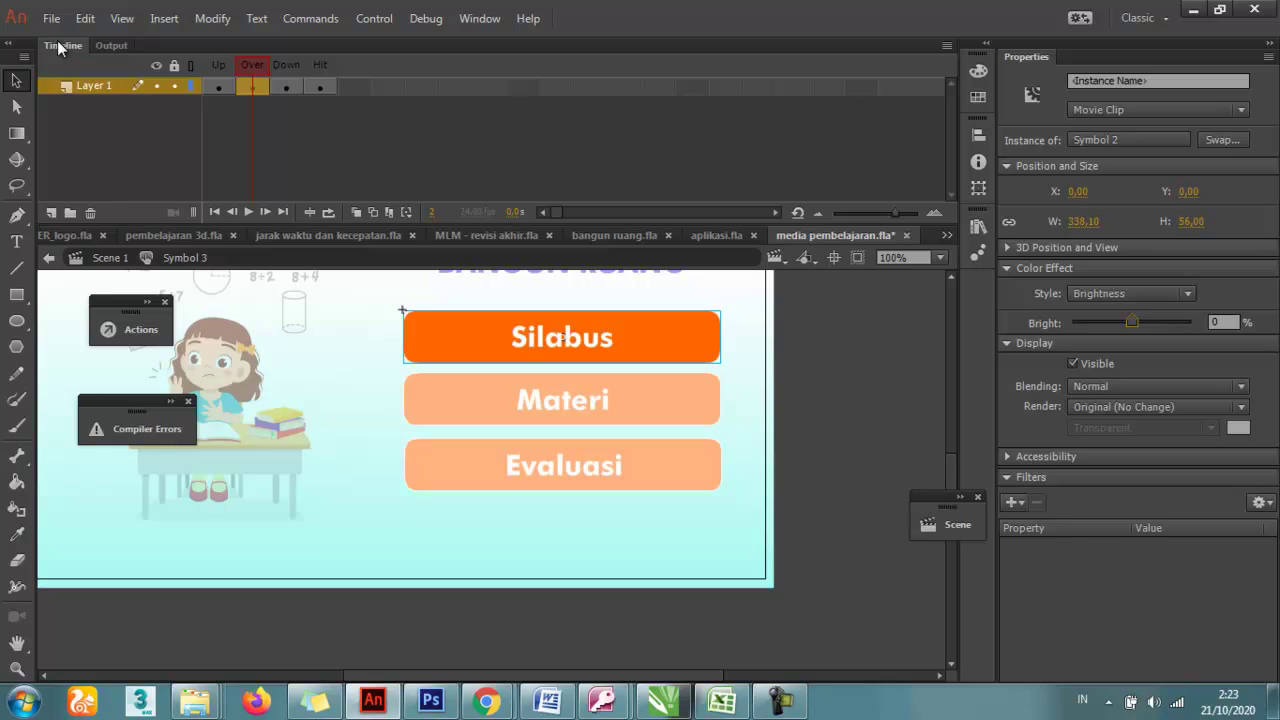
left_click_drag(1132, 322, 1124, 322)
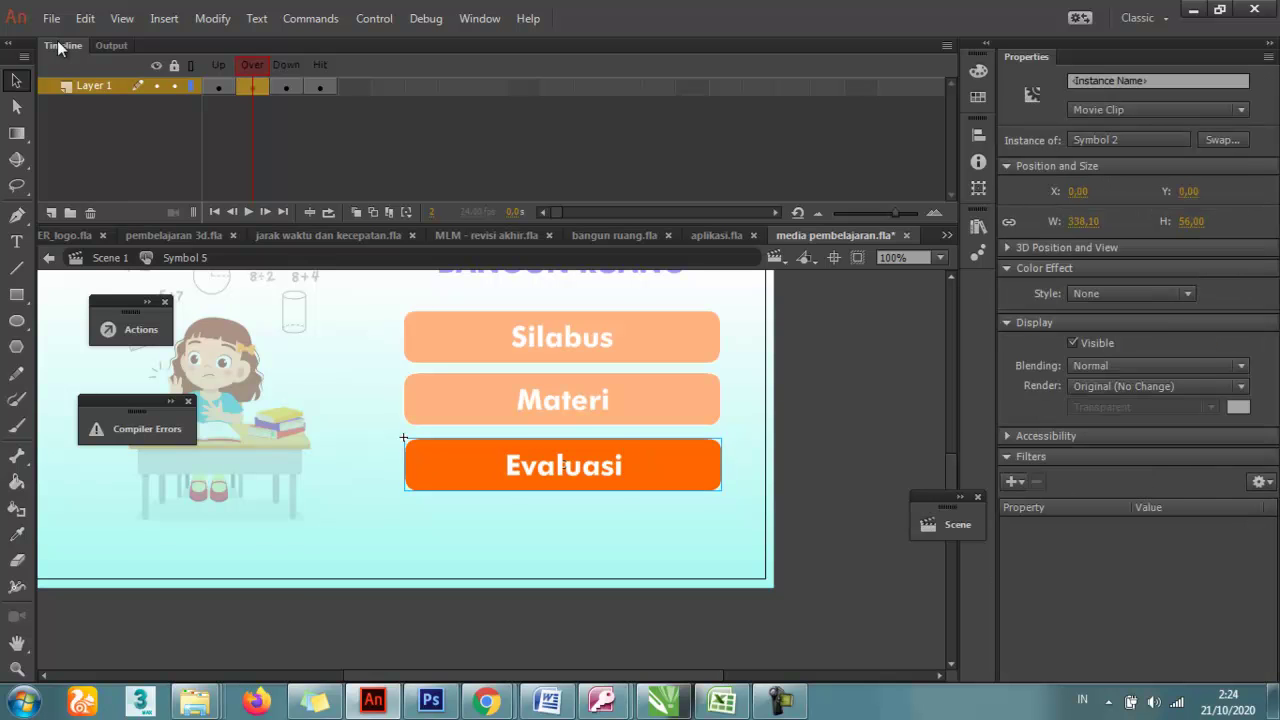
Apply a Brightness color effect of -15% to the Over-state background of the Evaluasi button and return to Scene 1
left_click(1131, 294)
left_click(1115, 334)
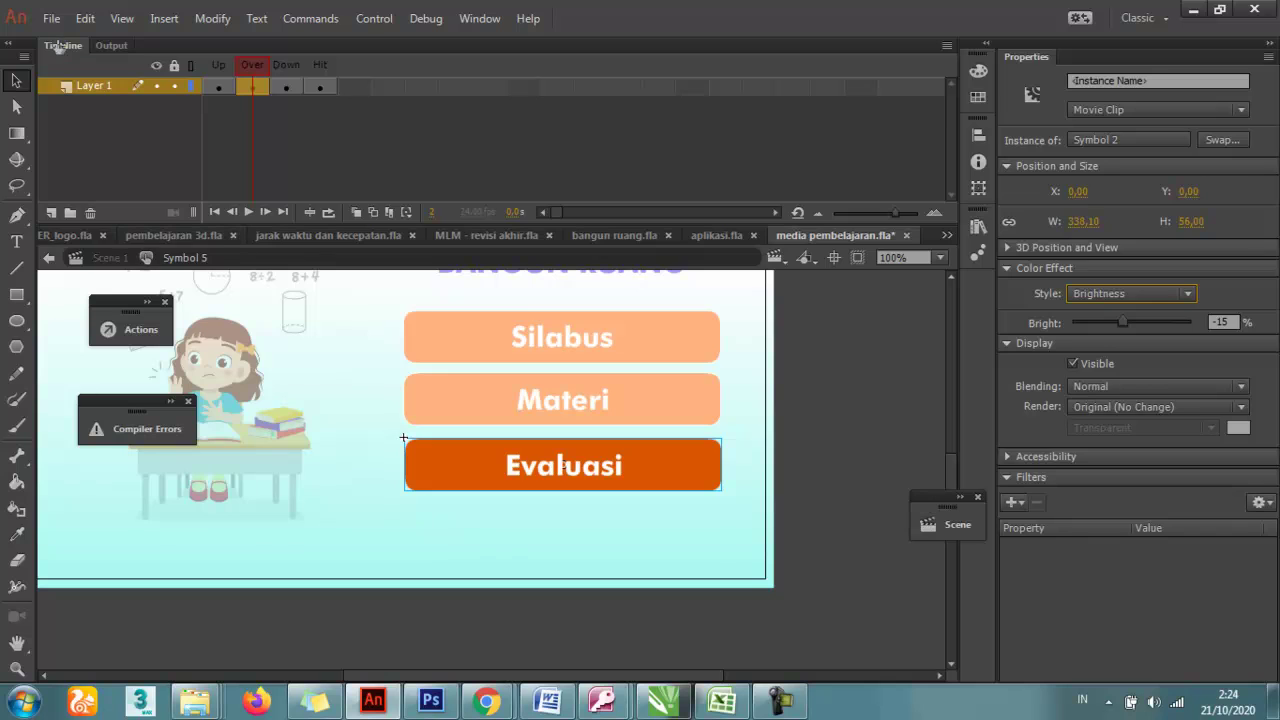
key("ctrl+e")
Save the document, test the movie in the AIR simulator to check the buttons, and close the preview
key("ctrl+s")
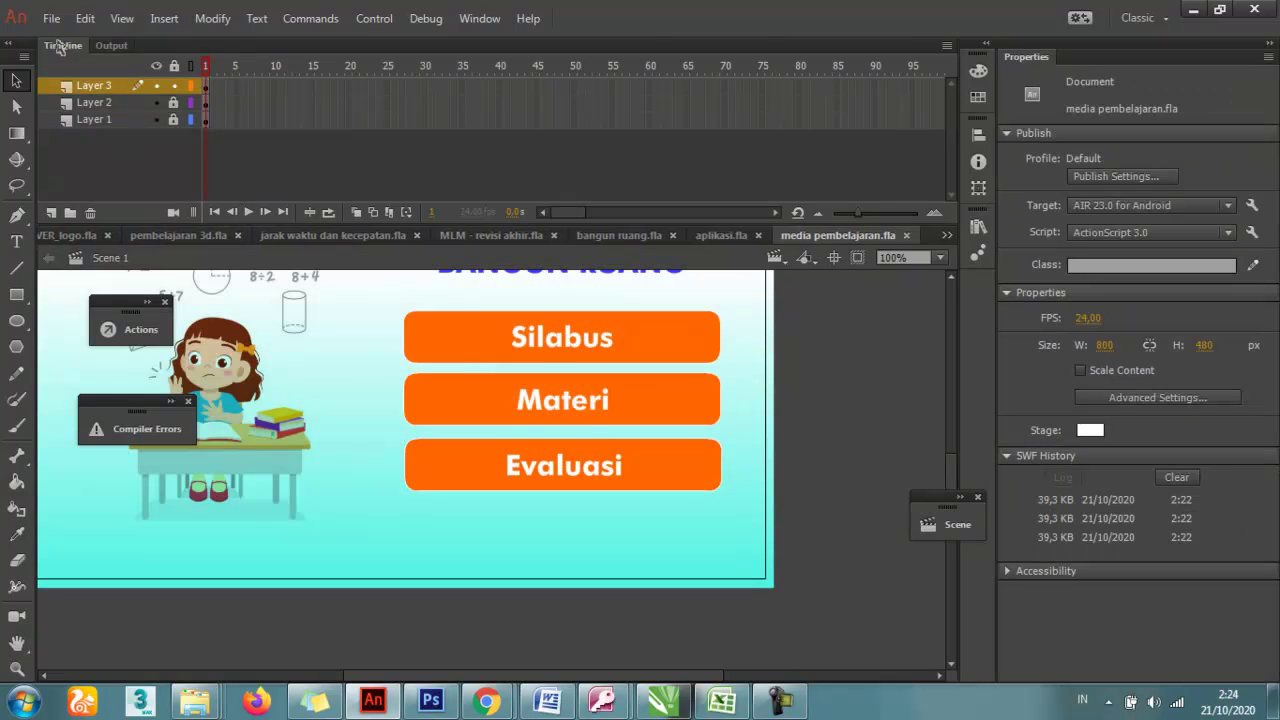
key("ctrl+Return")
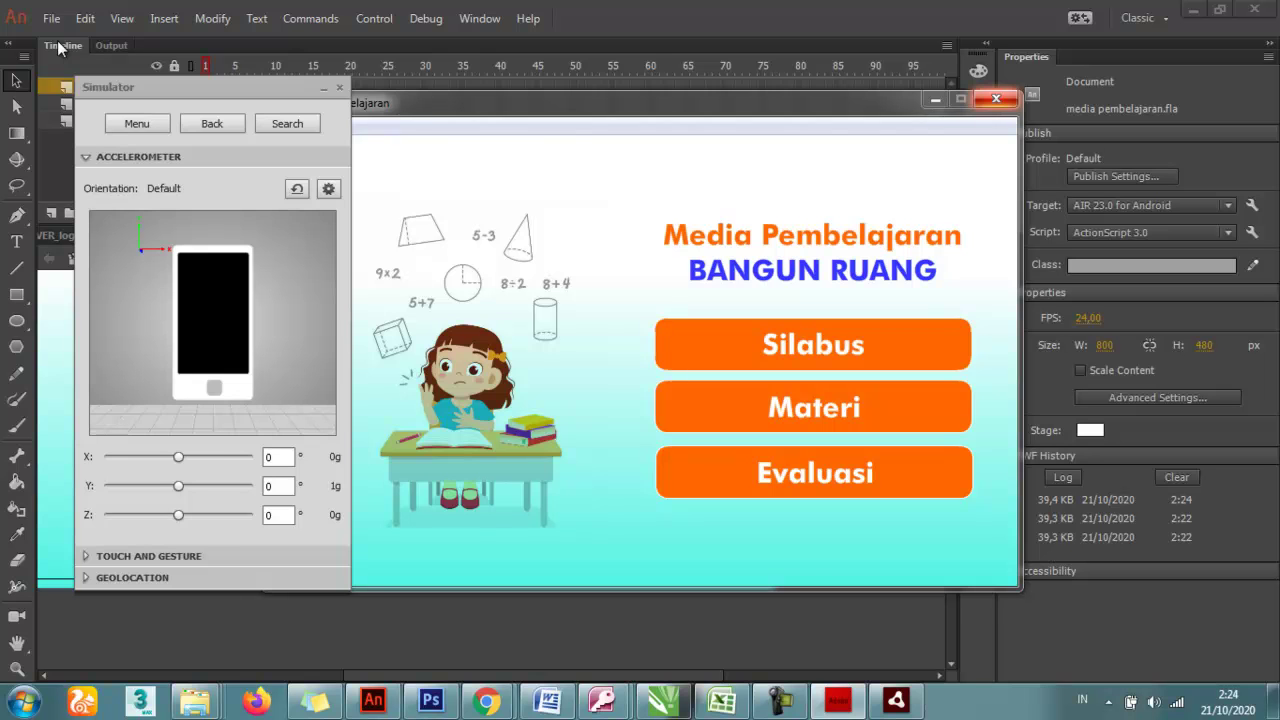
key("alt+F4")
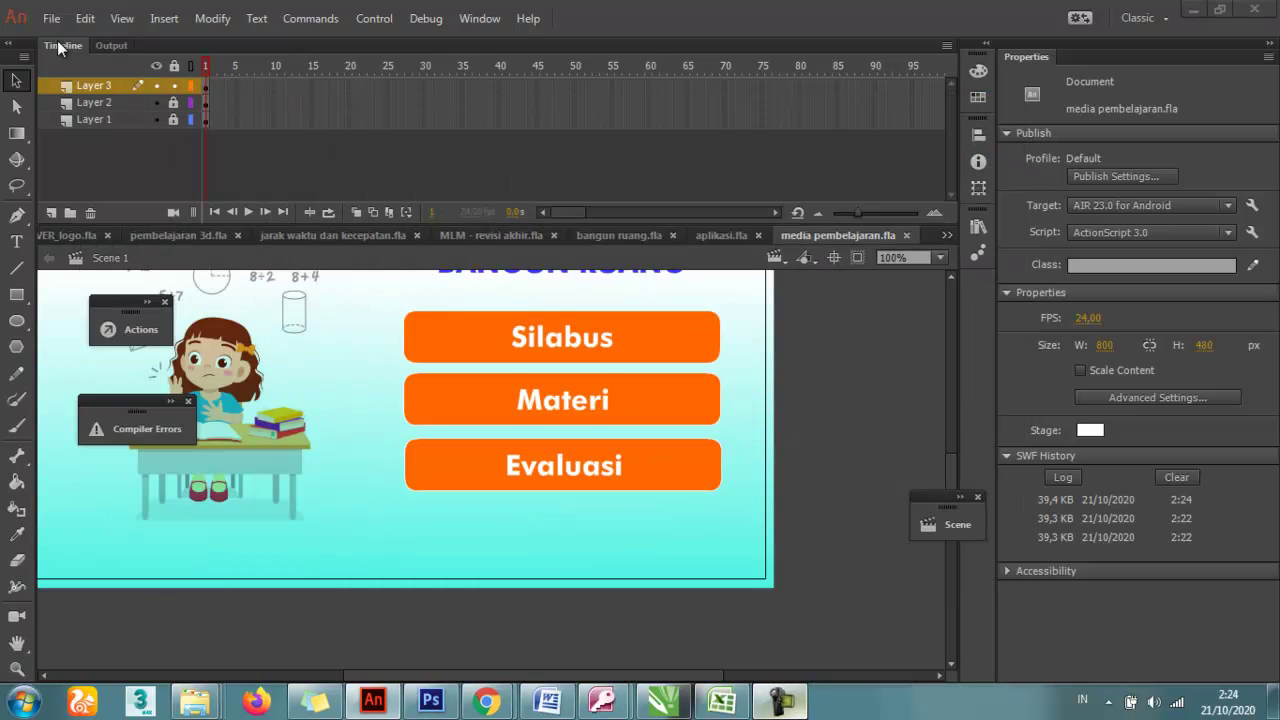